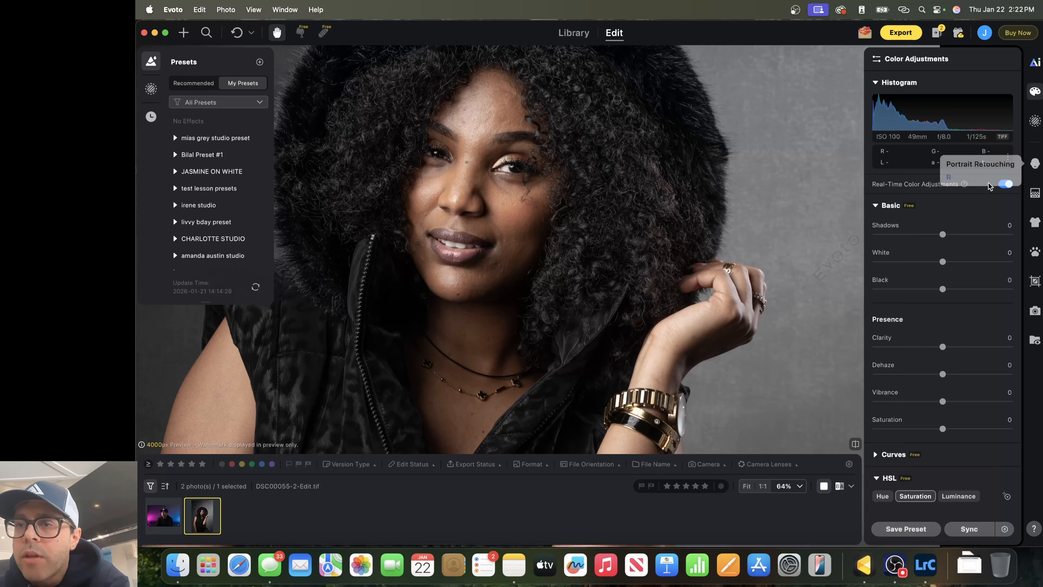
Step: Open the portrait retouching adjustments and set Freckles & Acne to 100 for the female subject
scroll(969, 241, down, 2)
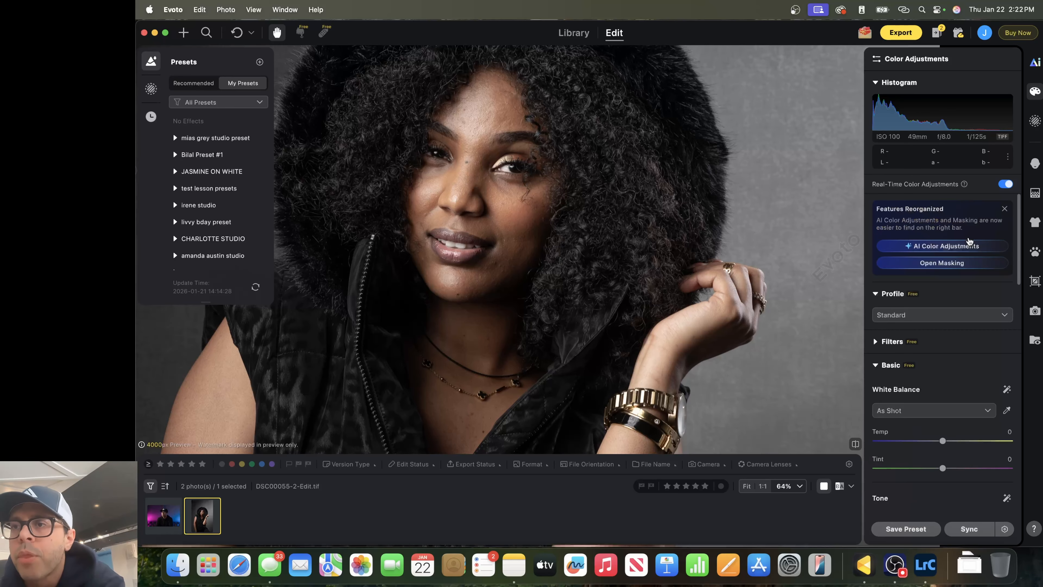
click(1034, 165)
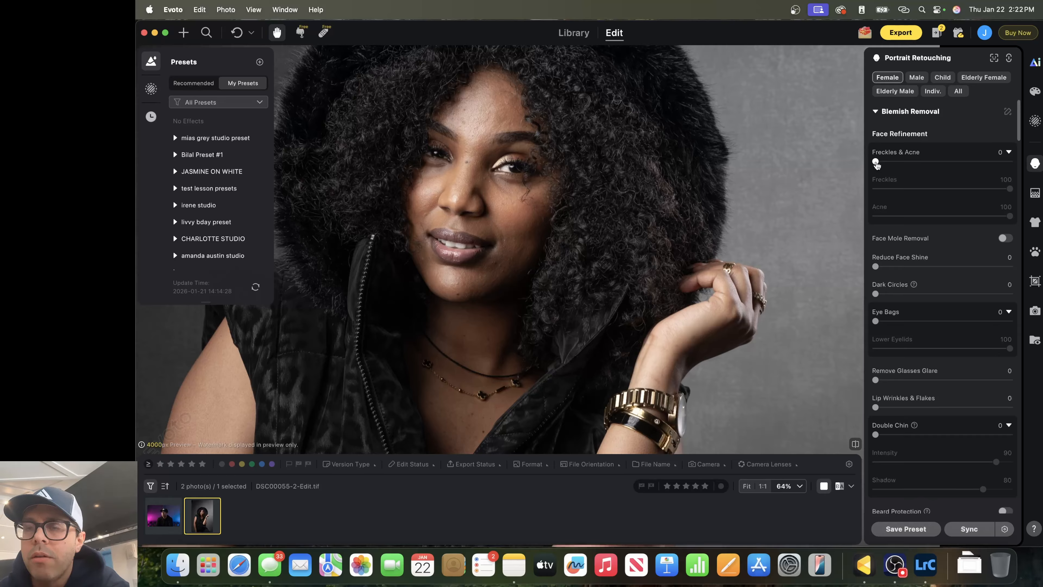
drag(876, 163, 1010, 161)
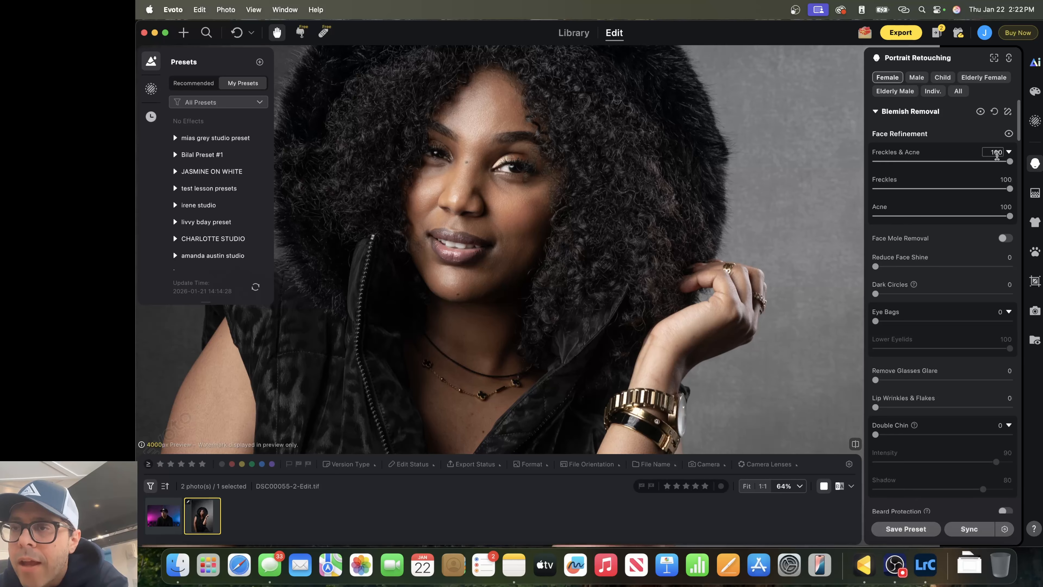
drag(1009, 162, 839, 165)
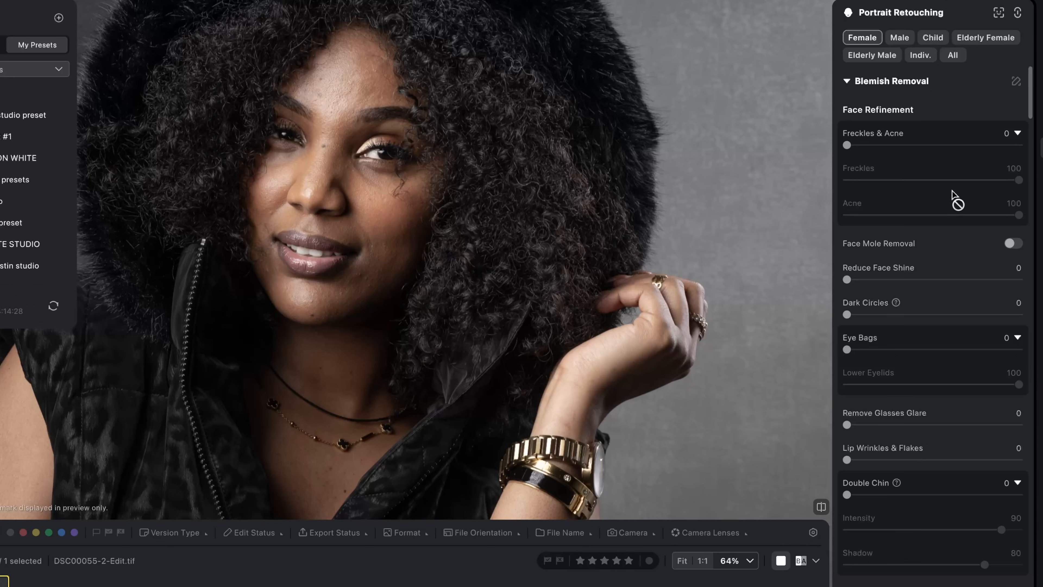
scroll(965, 183, down, 2)
scroll(965, 179, up, 2)
drag(847, 148, 1024, 151)
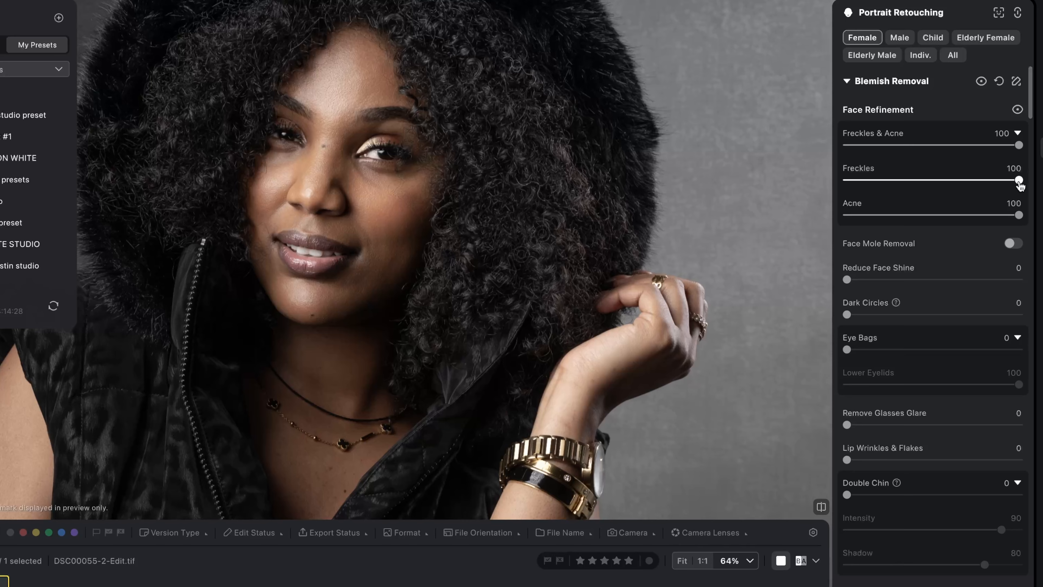
Step: Set the Freckles strength to 0 so the natural freckles are kept, and check the face up close
drag(1019, 181, 832, 178)
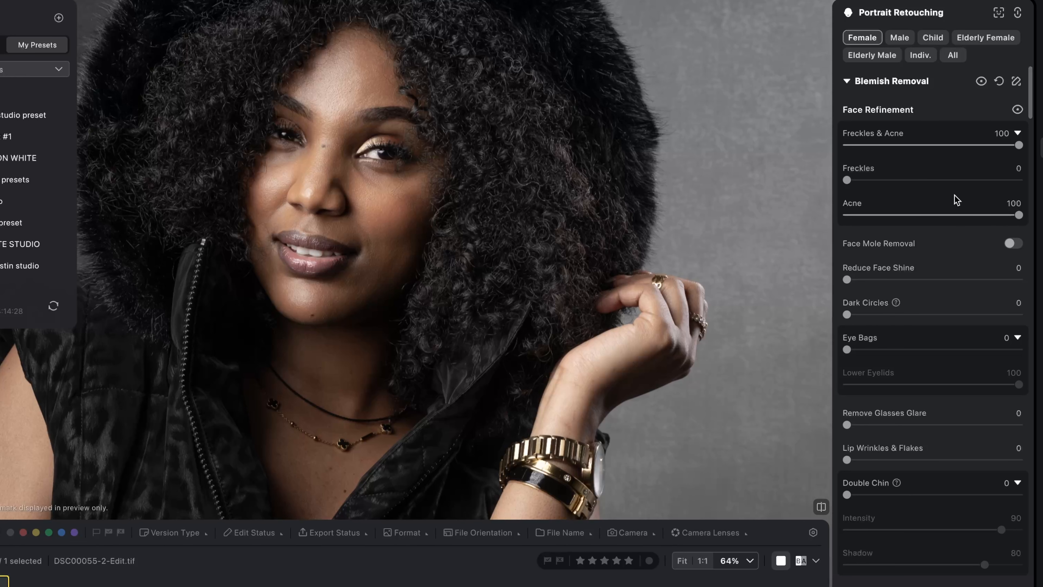
scroll(506, 174, up, 2)
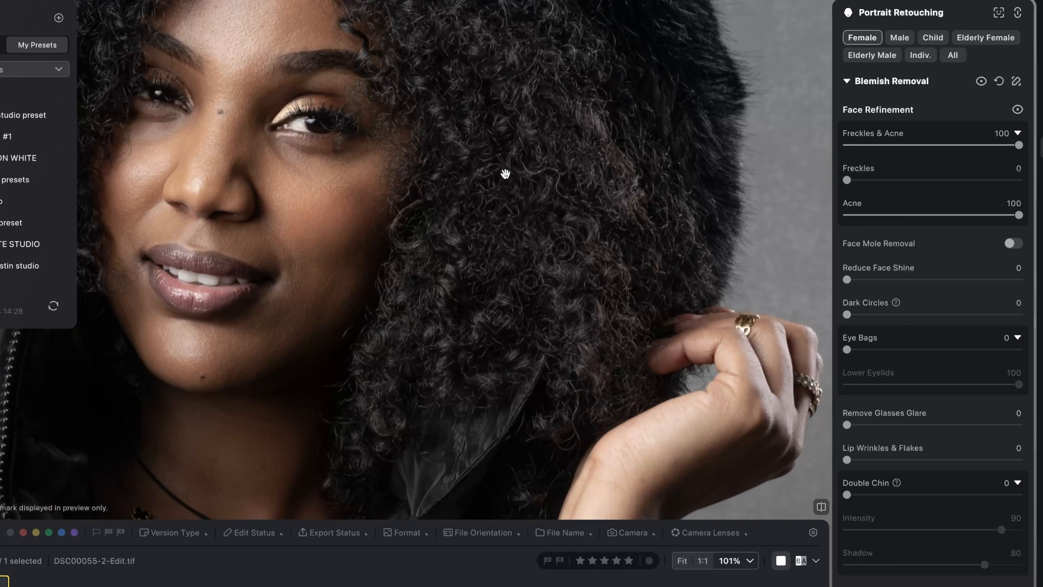
scroll(506, 174, down, 4)
scroll(505, 174, down, 2)
scroll(505, 174, up, 5)
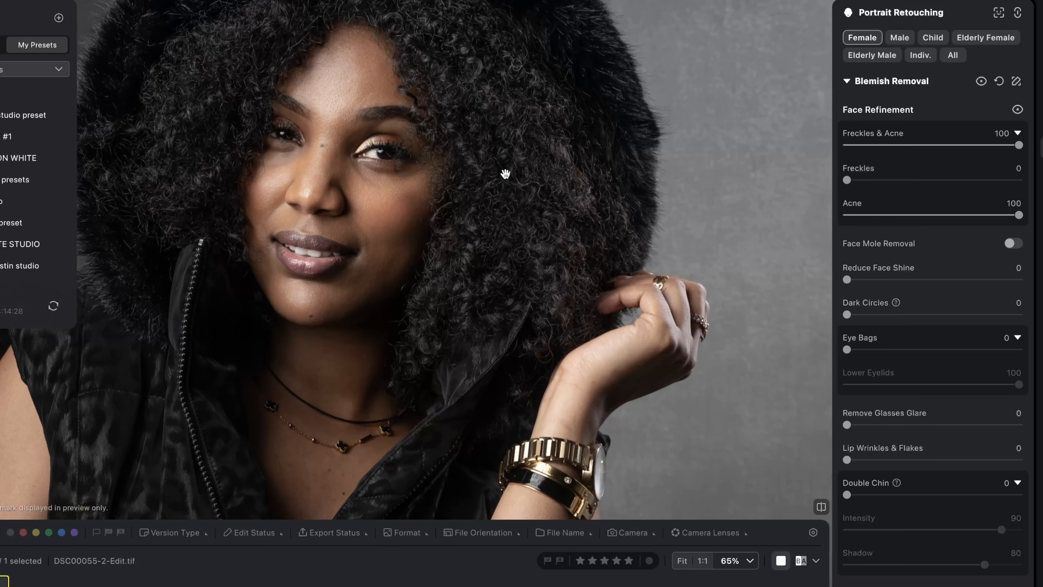
scroll(505, 174, up, 1)
drag(505, 172, 517, 221)
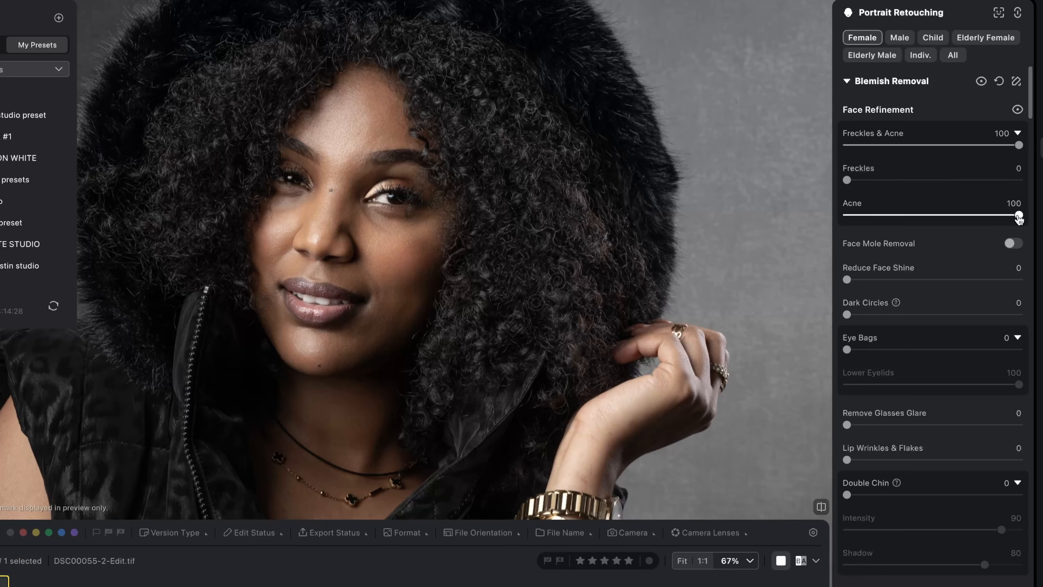
Step: Set the Acne strength to 77 and compare the face before and after the retouch
mouse_move(1019, 219)
mouse_down()
mouse_move(955, 221)
mouse_move(1020, 218)
mouse_up()
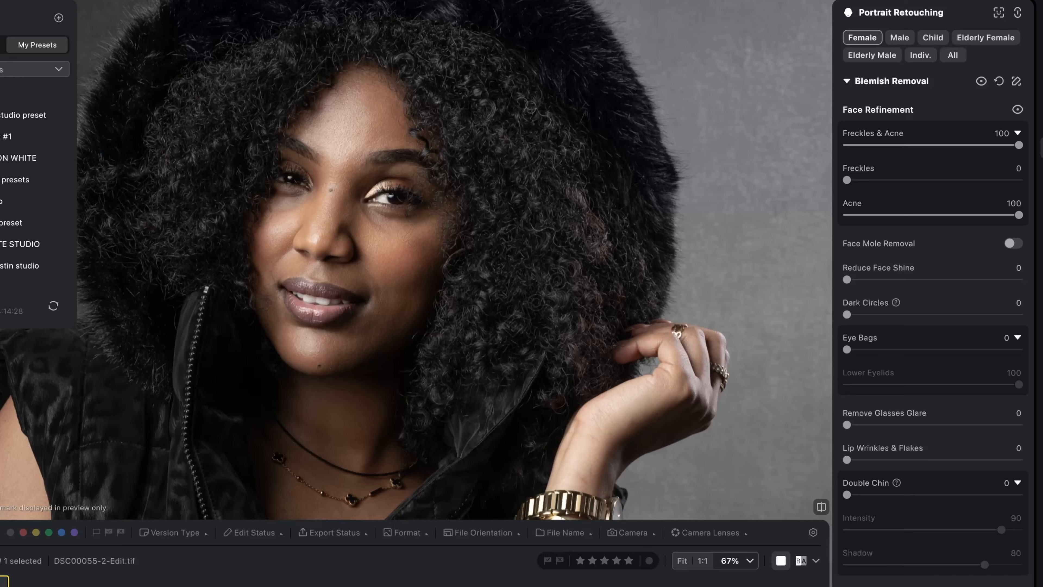
drag(1018, 216, 980, 219)
click(821, 508)
click(821, 508)
click(820, 508)
click(821, 509)
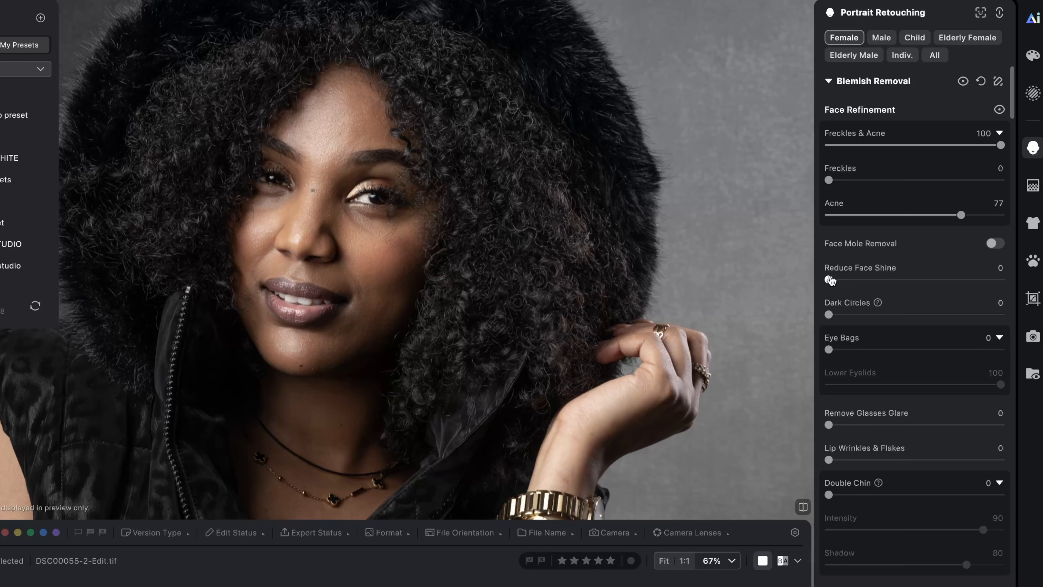
Step: Set Reduce Face Shine to 100, comparing the face with and without the effect
drag(829, 280, 1001, 279)
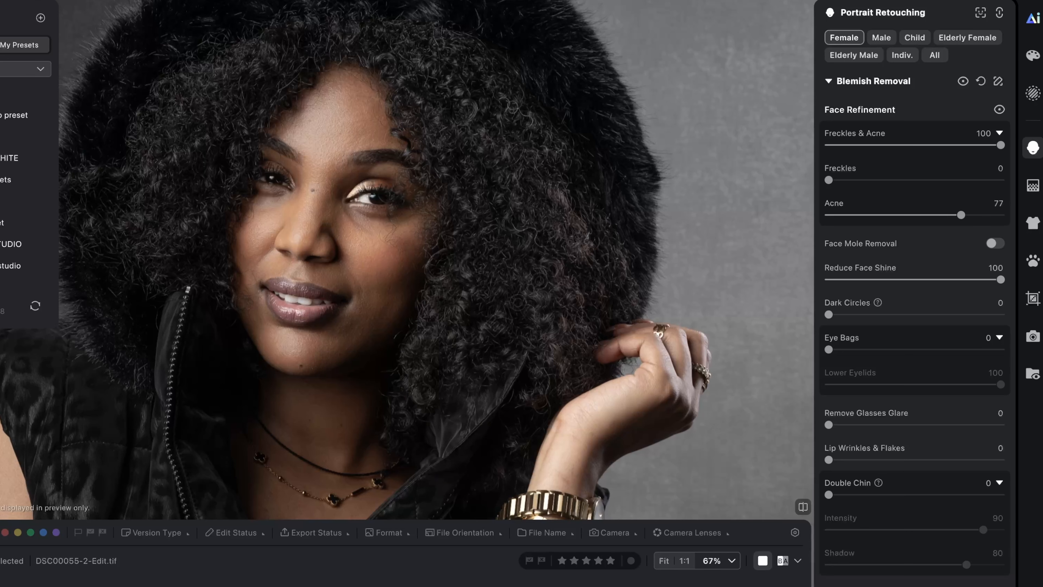
scroll(561, 191, down, 5)
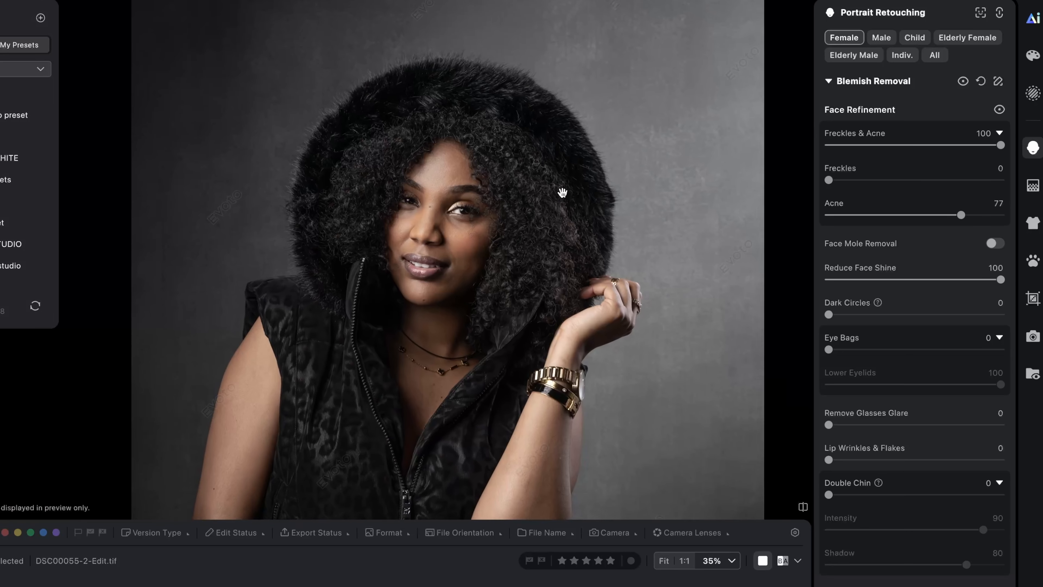
scroll(560, 196, down, 1)
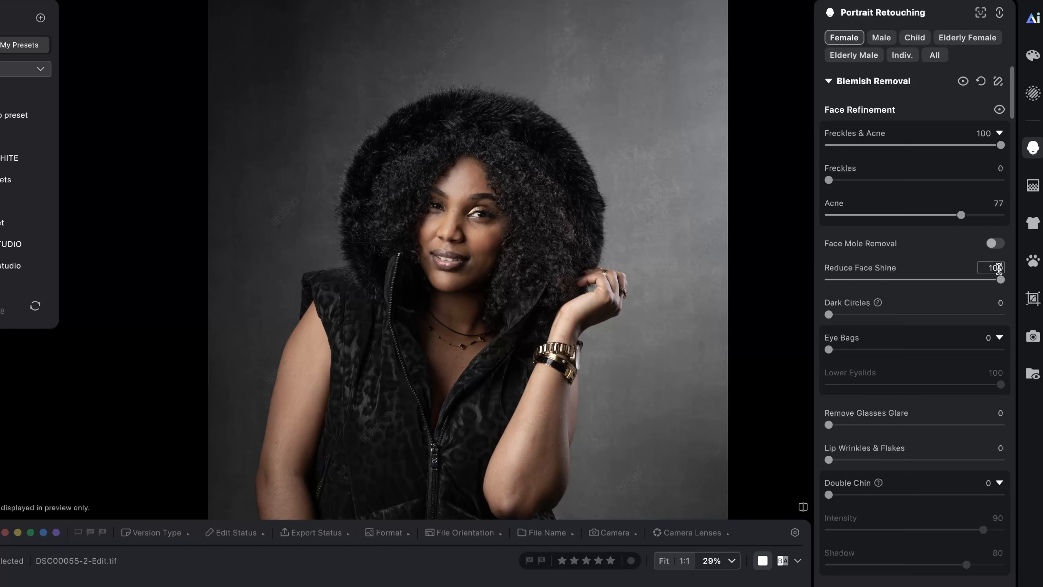
drag(1000, 281, 796, 302)
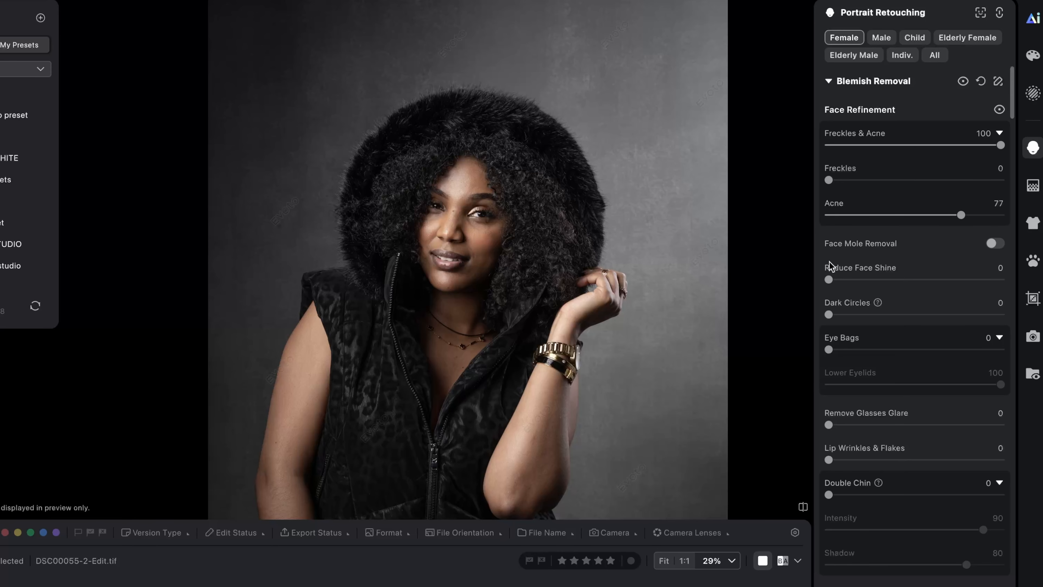
drag(829, 282, 1000, 280)
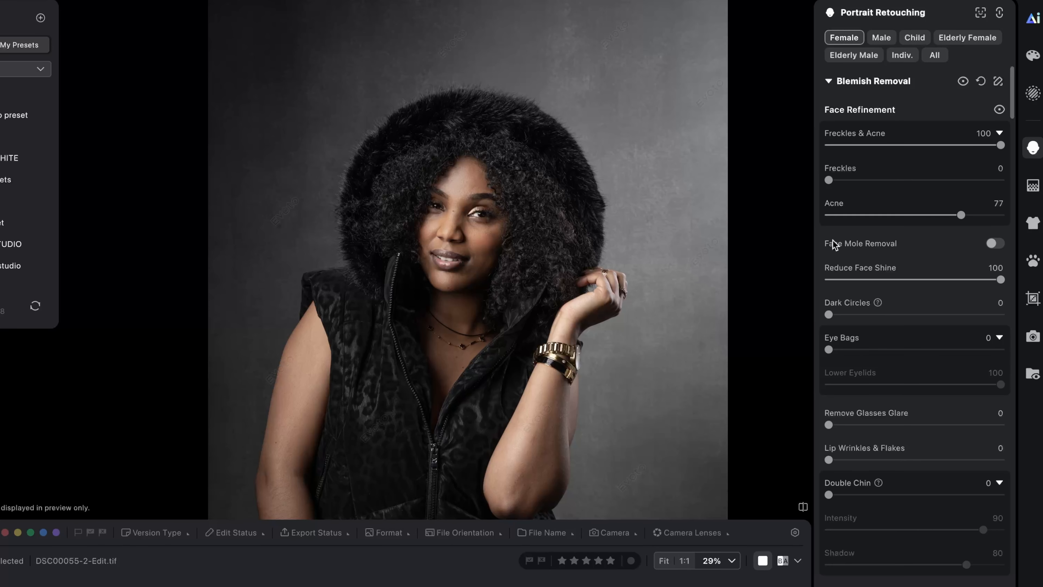
scroll(467, 209, up, 3)
scroll(467, 209, down, 2)
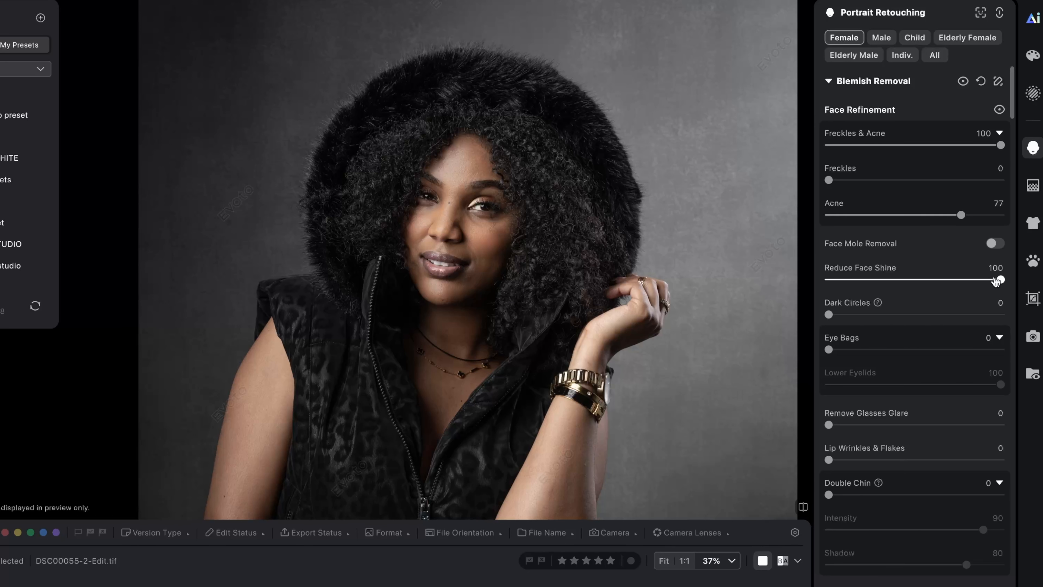
scroll(576, 178, up, 2)
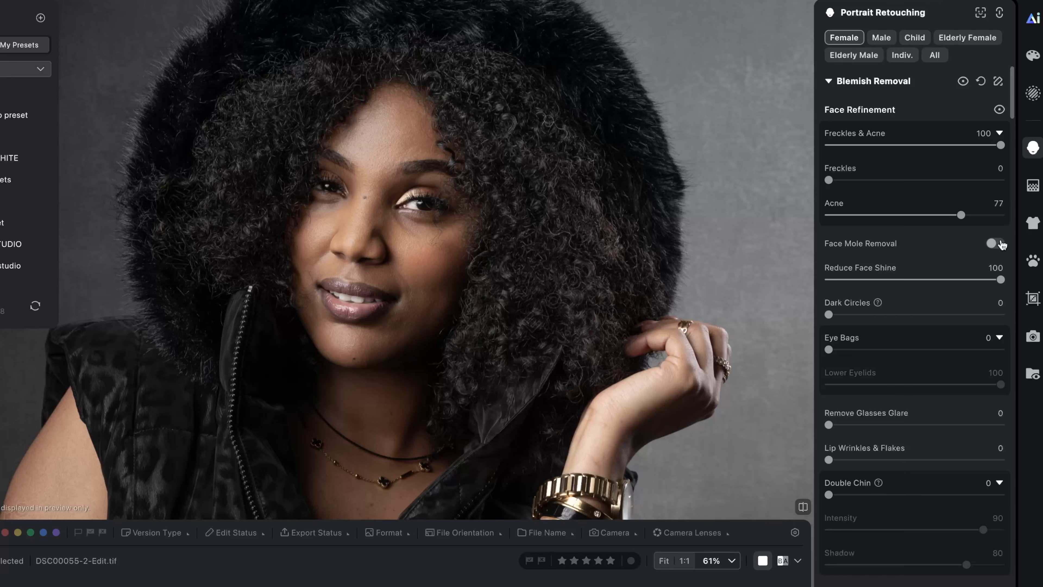
Step: Try Face Mole Removal on the portrait and leave it turned off
click(996, 243)
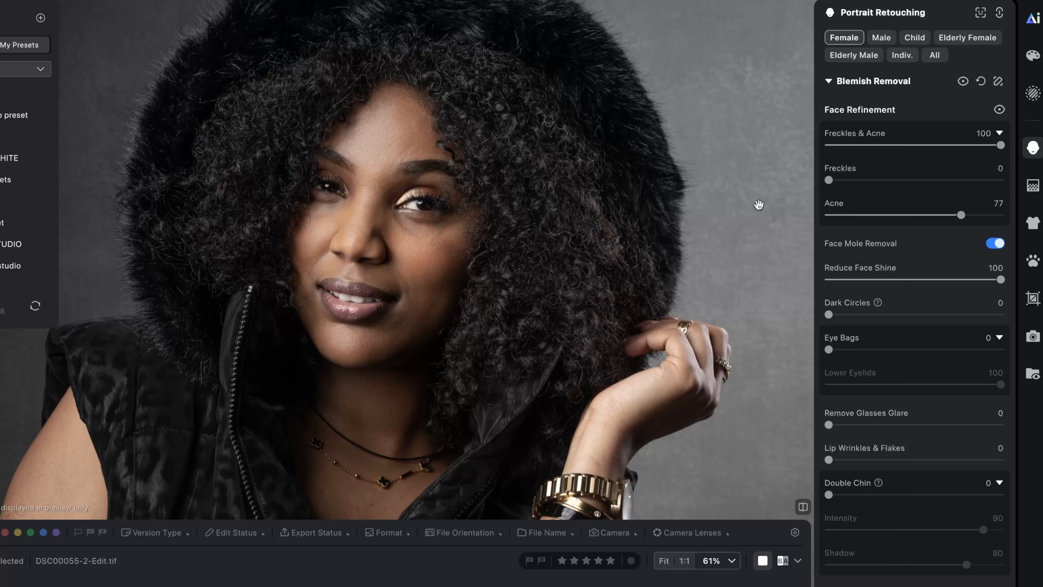
click(995, 245)
click(999, 246)
click(992, 246)
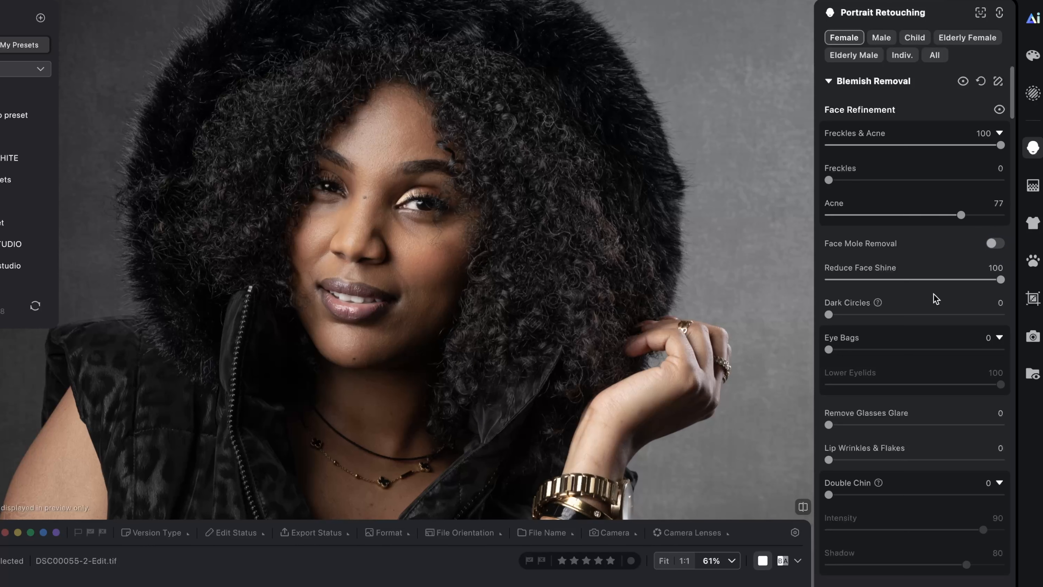
Step: Set the Dark Circles reduction to 81
scroll(934, 293, down, 3)
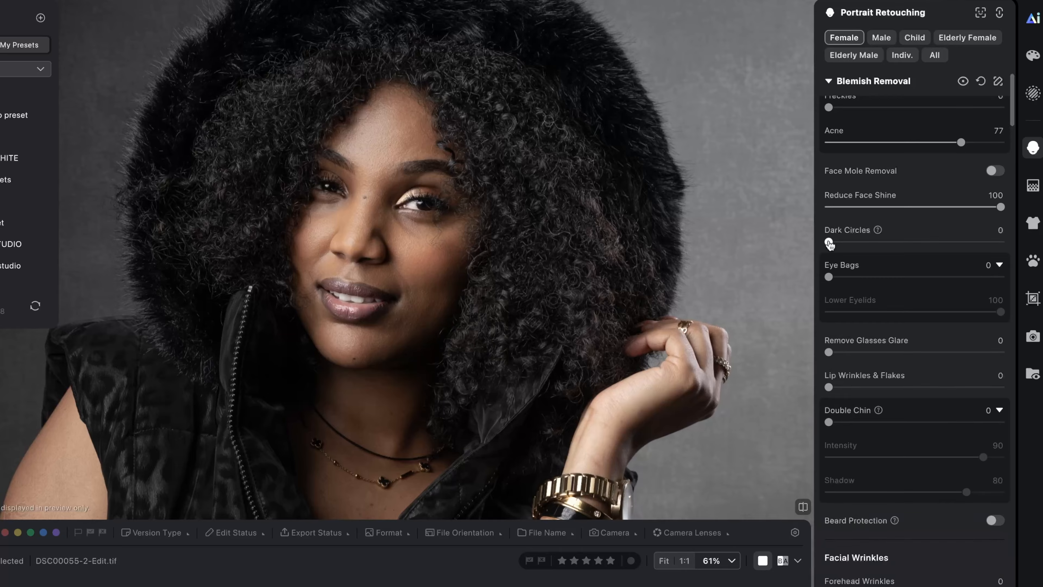
drag(830, 244, 1002, 242)
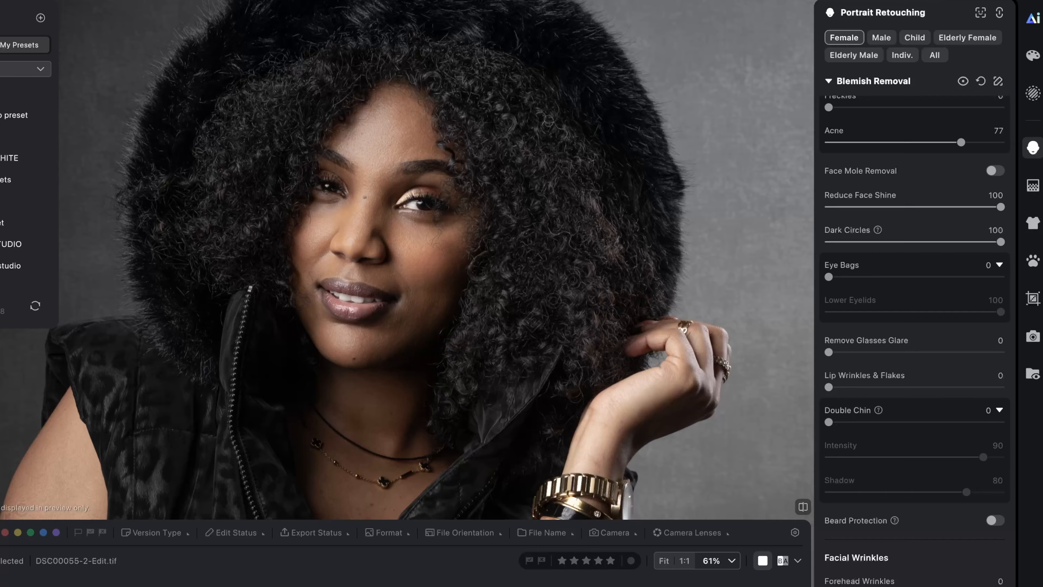
click(919, 242)
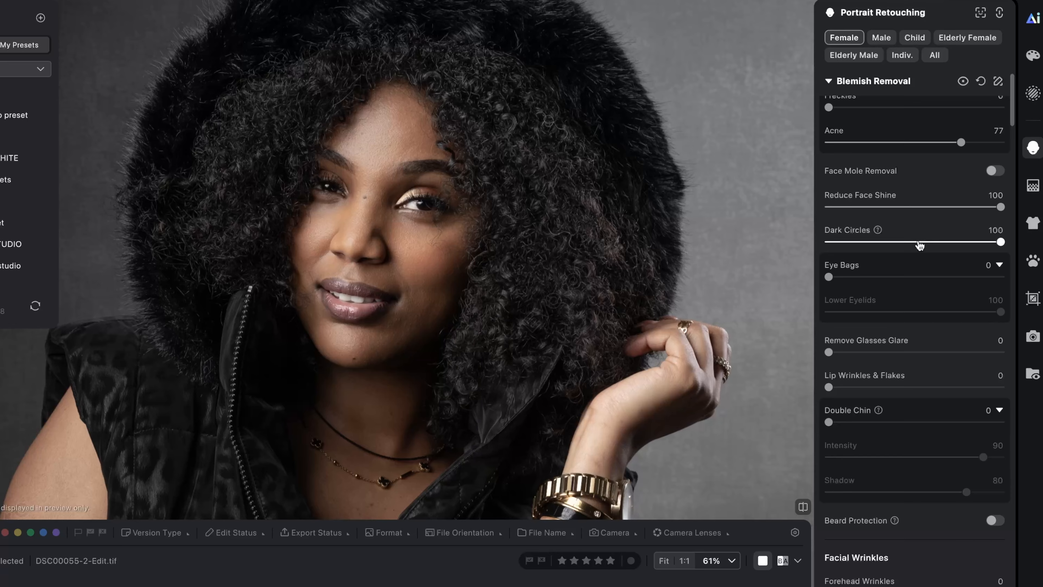
drag(919, 243, 963, 246)
drag(965, 245, 969, 245)
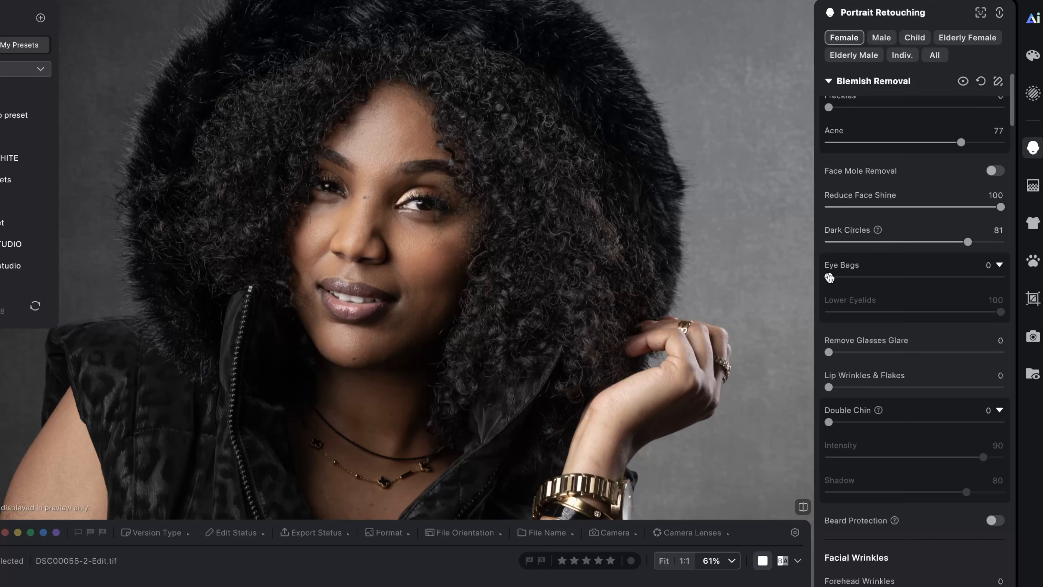
Step: Set the Eye Bags reduction to 37, judging the effect on a close view of the eyes
scroll(489, 198, up, 3)
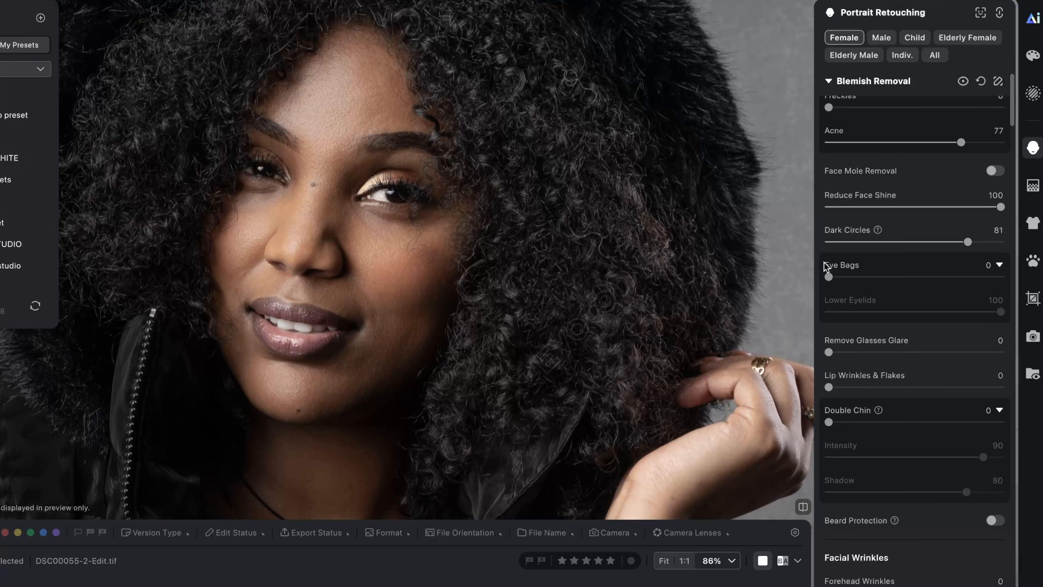
drag(829, 278, 1004, 280)
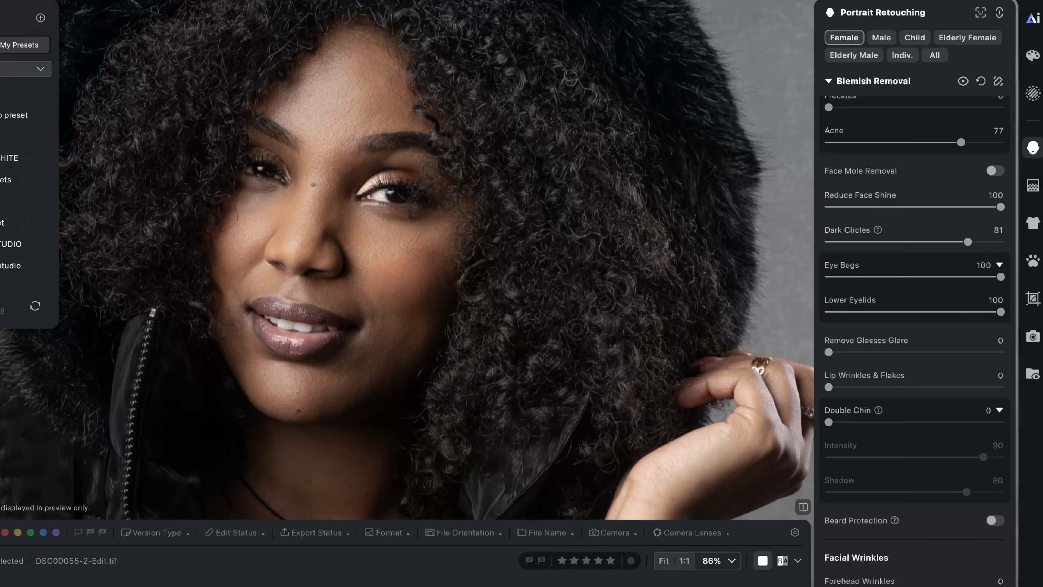
click(954, 278)
drag(952, 279, 895, 287)
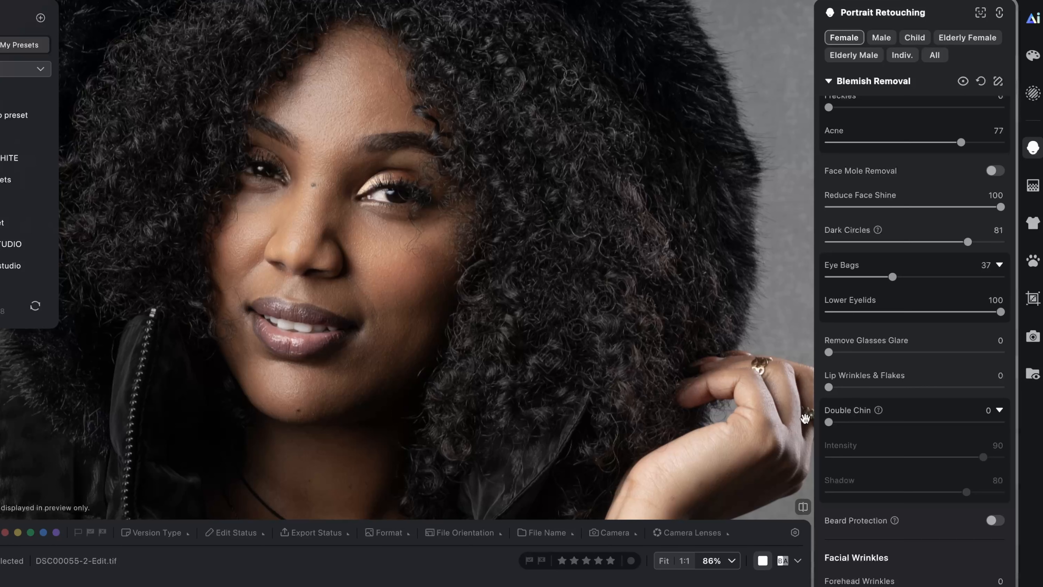
Step: Compare the original and retouched portrait, both close up on the face and at a wider view
click(804, 508)
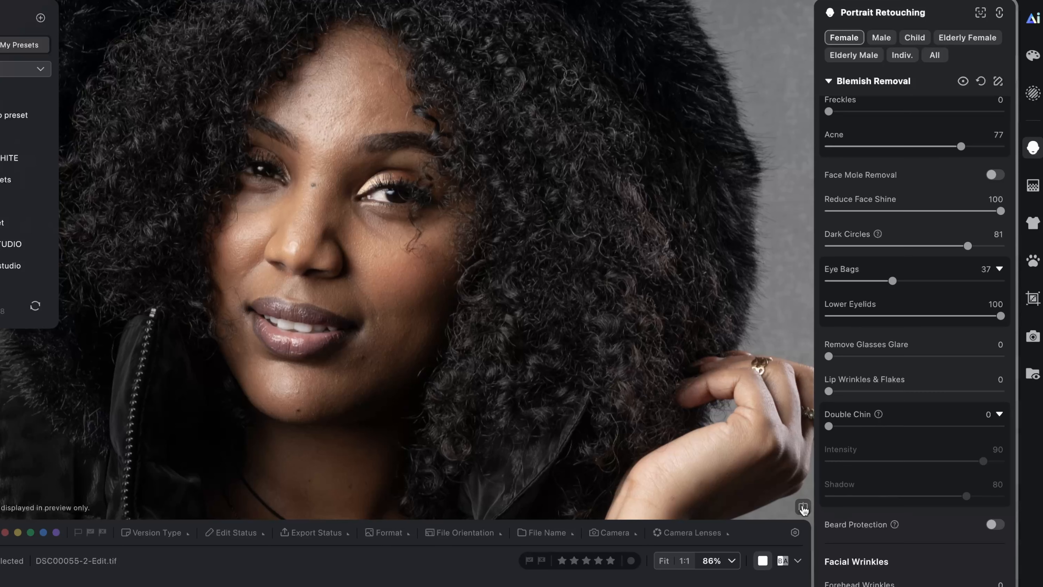
click(803, 508)
click(804, 508)
click(803, 508)
click(803, 508)
click(803, 507)
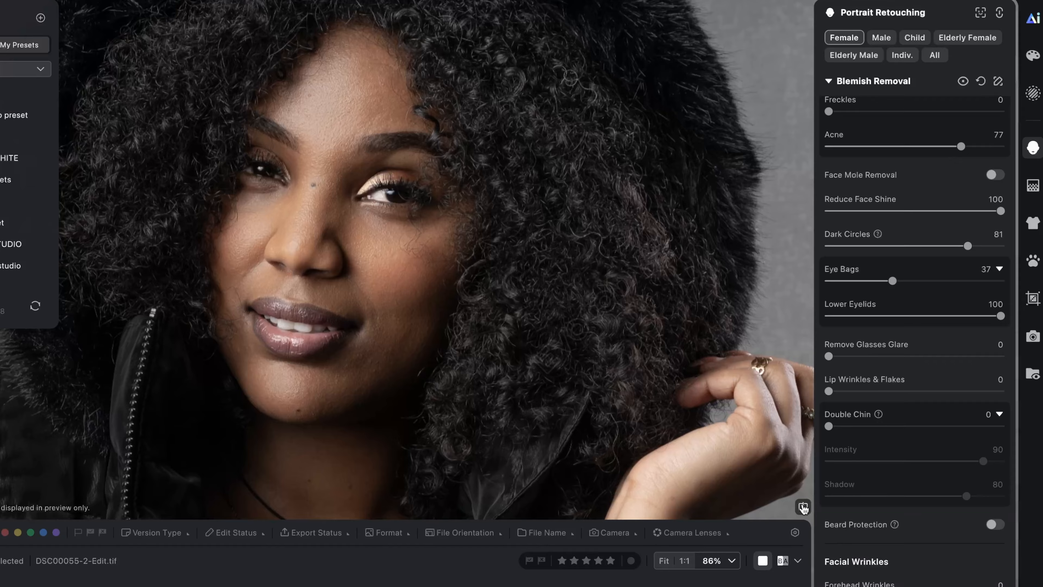
click(803, 508)
click(803, 508)
click(532, 241)
drag(526, 239, 442, 128)
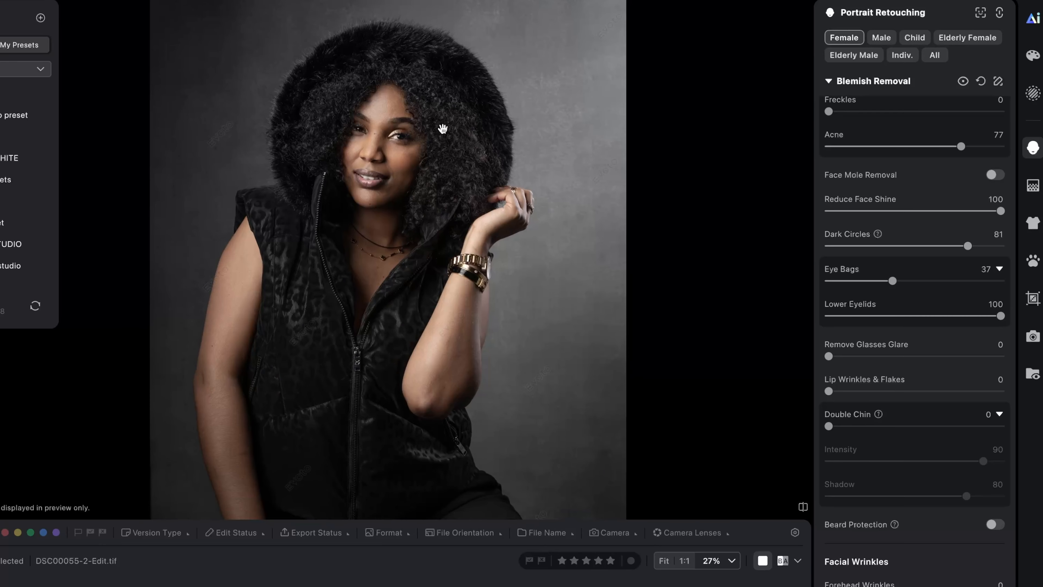
click(803, 508)
click(803, 508)
click(803, 508)
click(803, 508)
scroll(418, 153, up, 3)
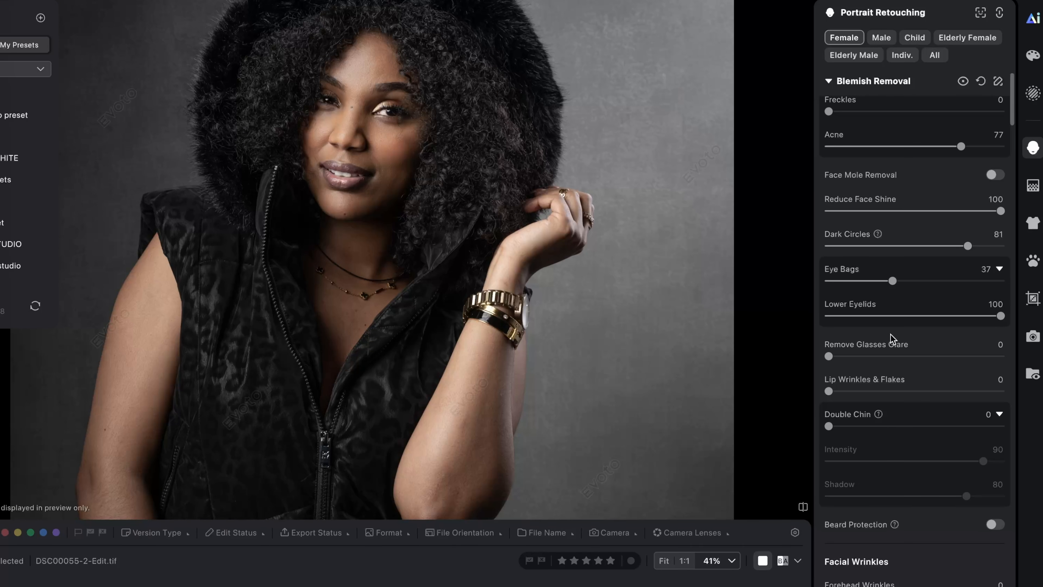
drag(635, 200, 630, 240)
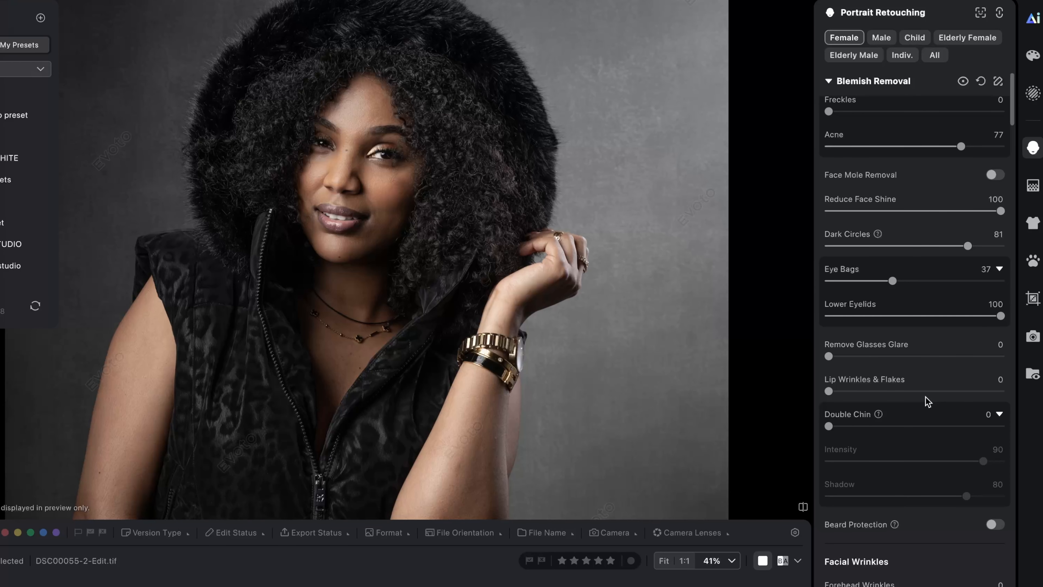
Step: Look through the remaining Blemish Removal settings, from facial wrinkles and body refinement to the first Skin Retouching options
scroll(926, 396, down, 3)
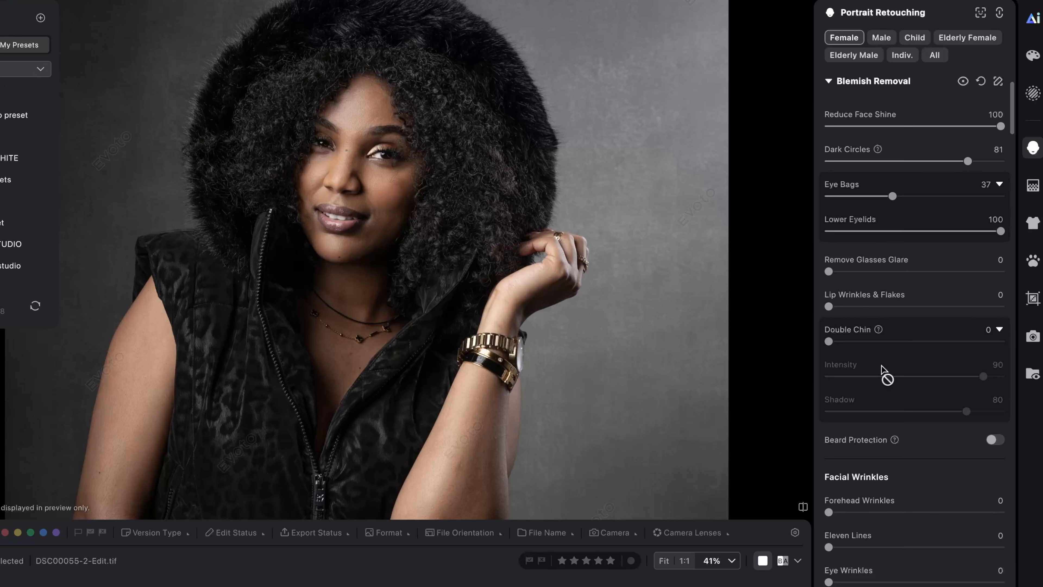
scroll(884, 372, down, 3)
scroll(882, 365, down, 3)
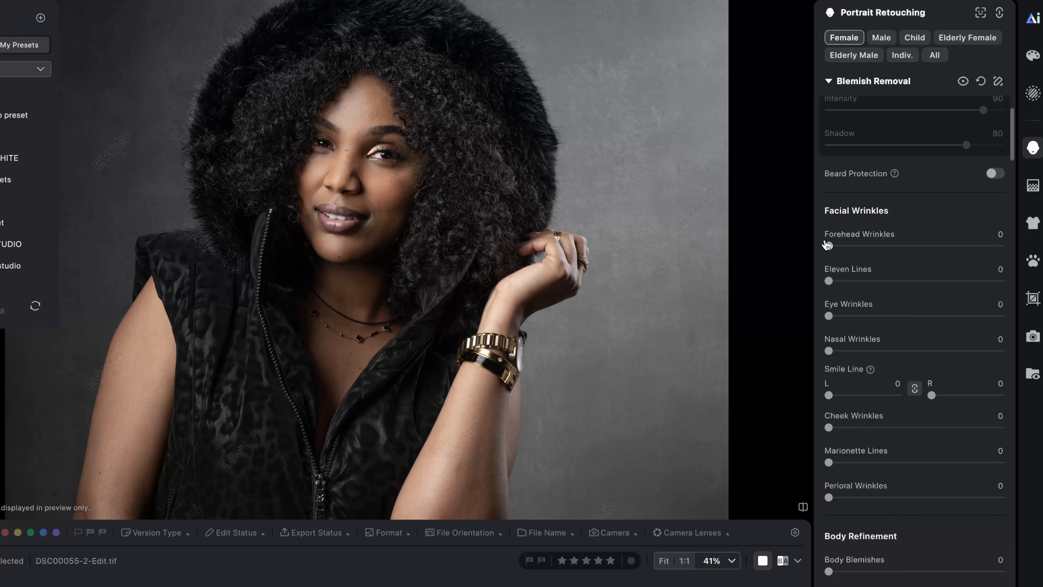
scroll(851, 271, down, 1)
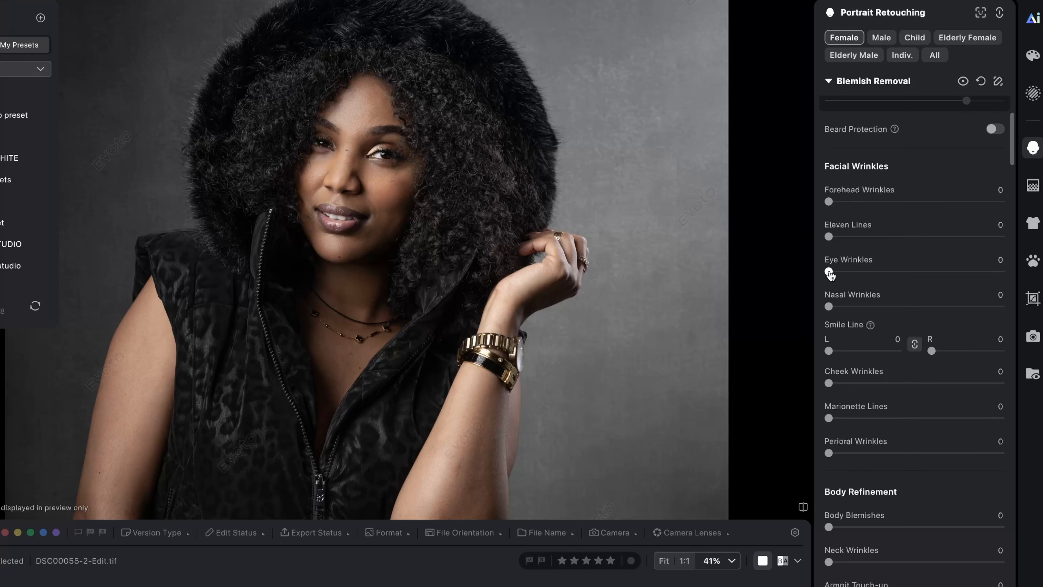
scroll(863, 355, down, 3)
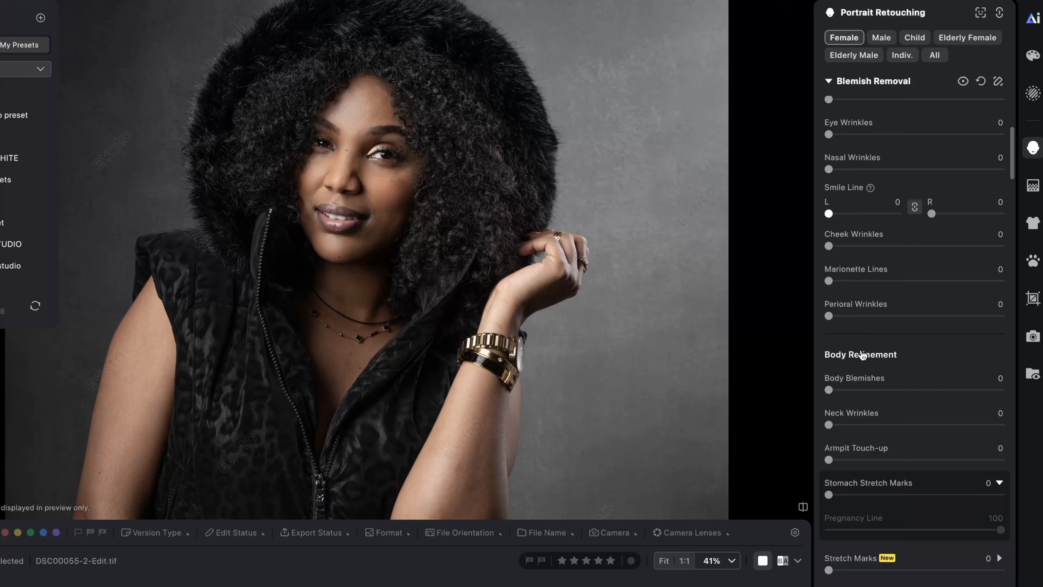
scroll(874, 350, down, 3)
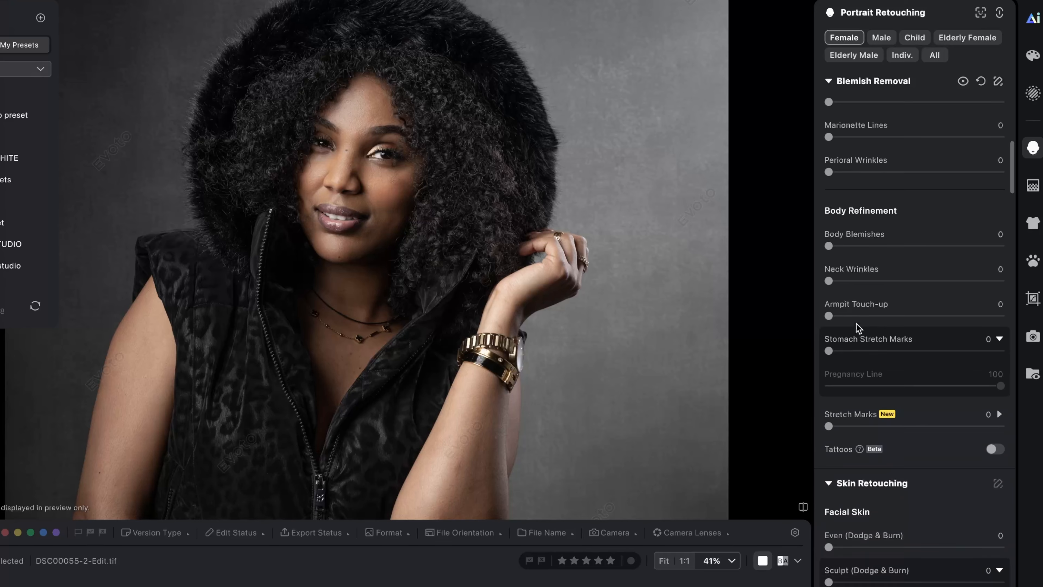
scroll(854, 349, down, 2)
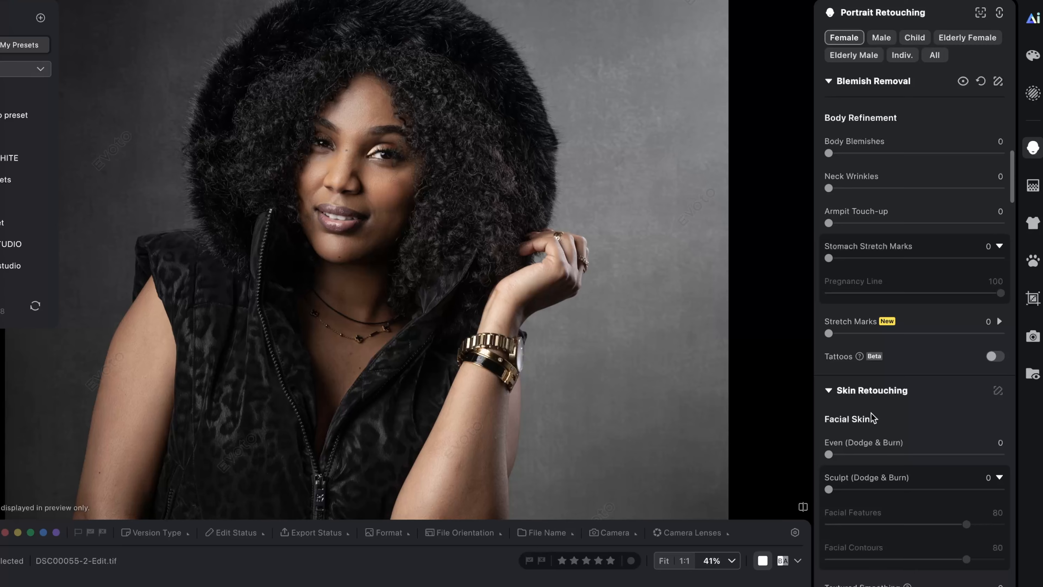
scroll(886, 350, down, 1)
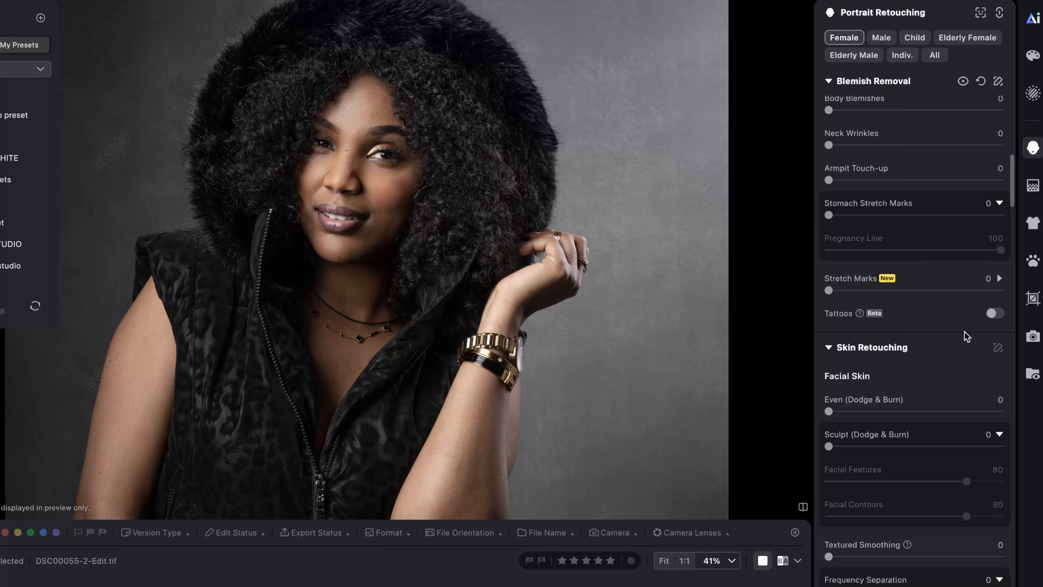
scroll(966, 335, down, 2)
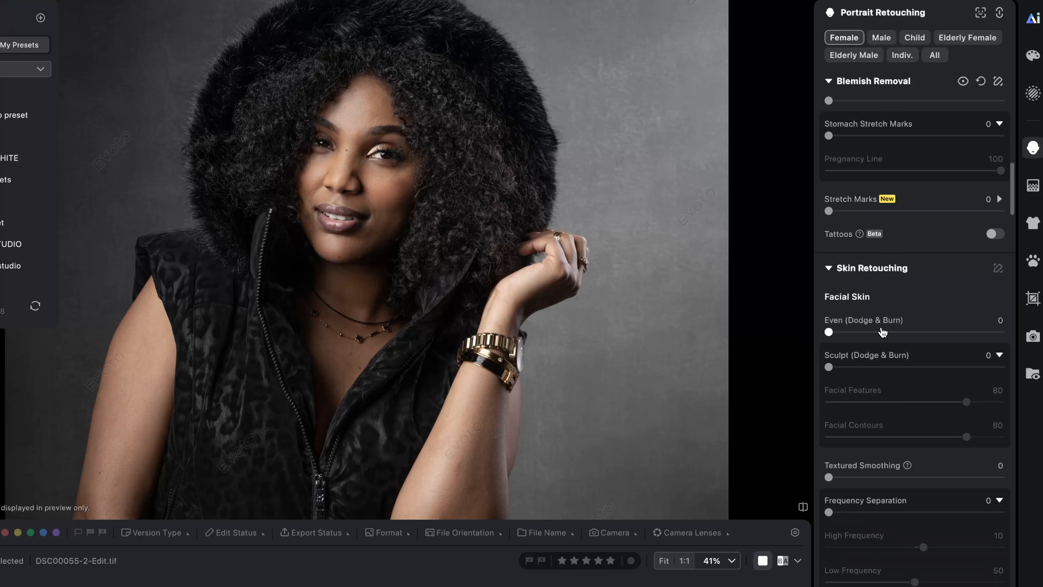
scroll(877, 339, down, 1)
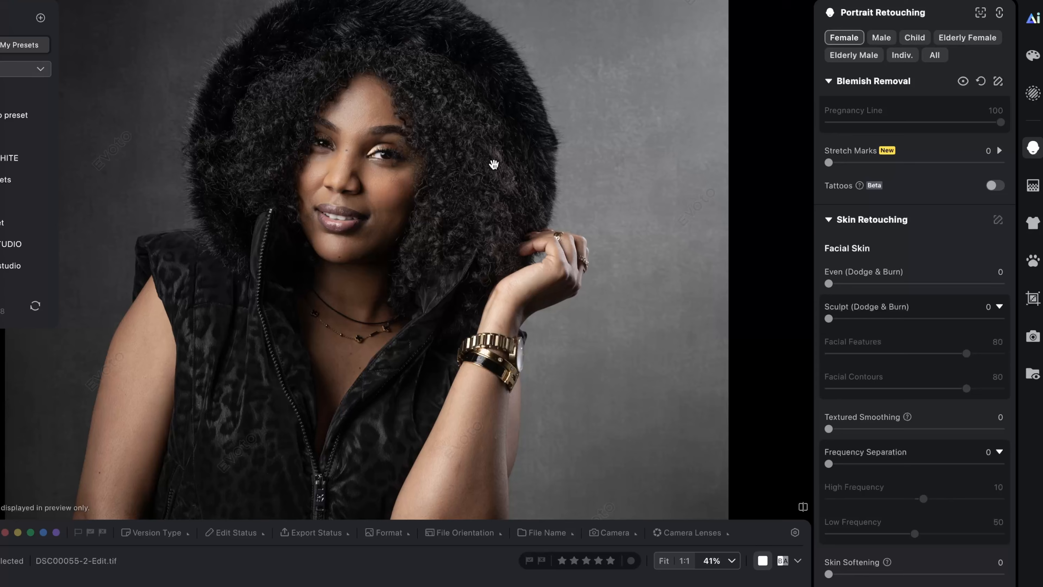
Step: Try facial Sculpt (Dodge & Burn) at 100, judging the contouring on both close and wide views of the portrait
scroll(438, 150, up, 2)
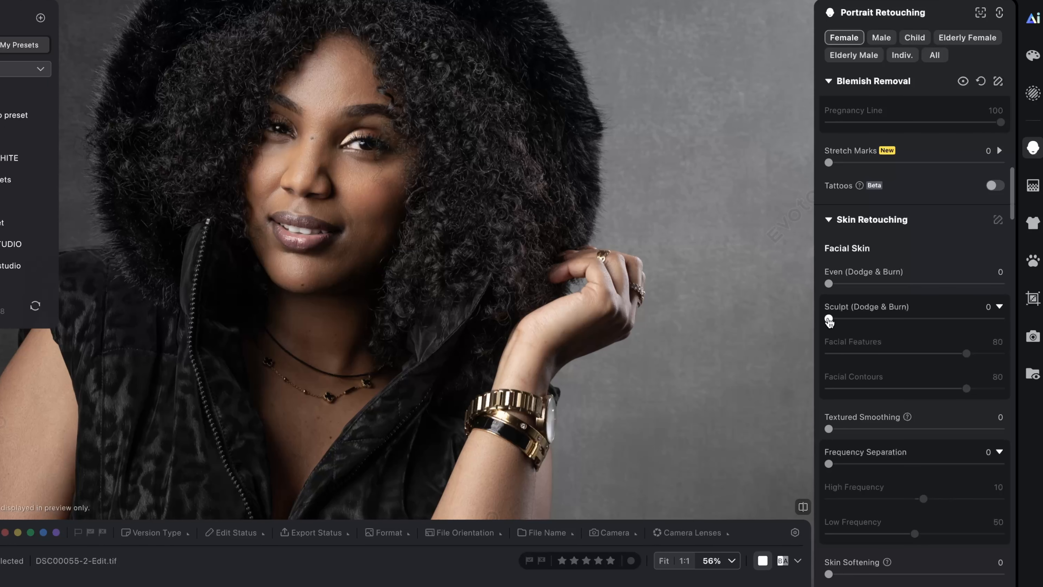
drag(829, 319, 1000, 318)
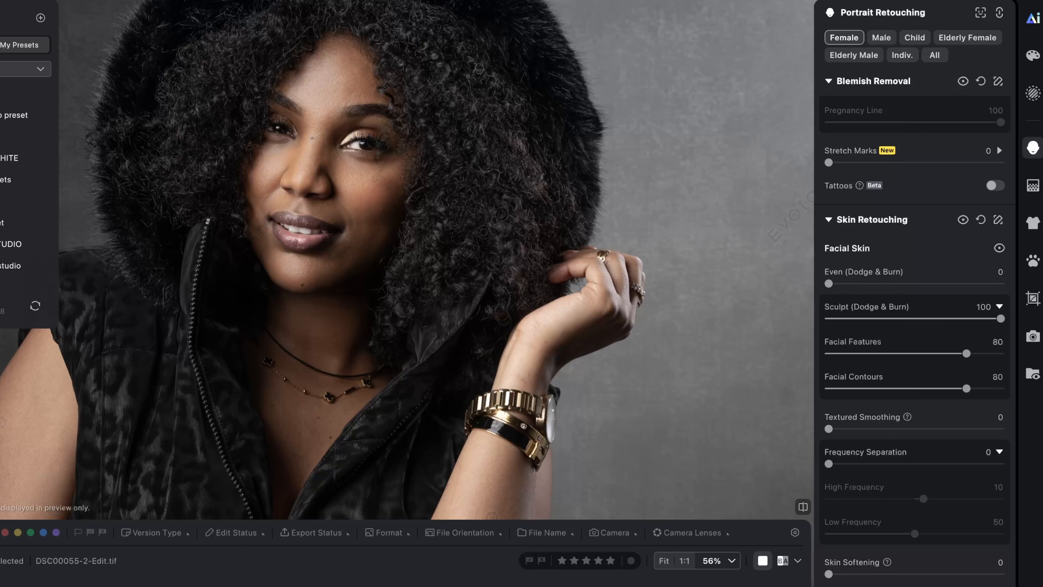
scroll(549, 162, down, 5)
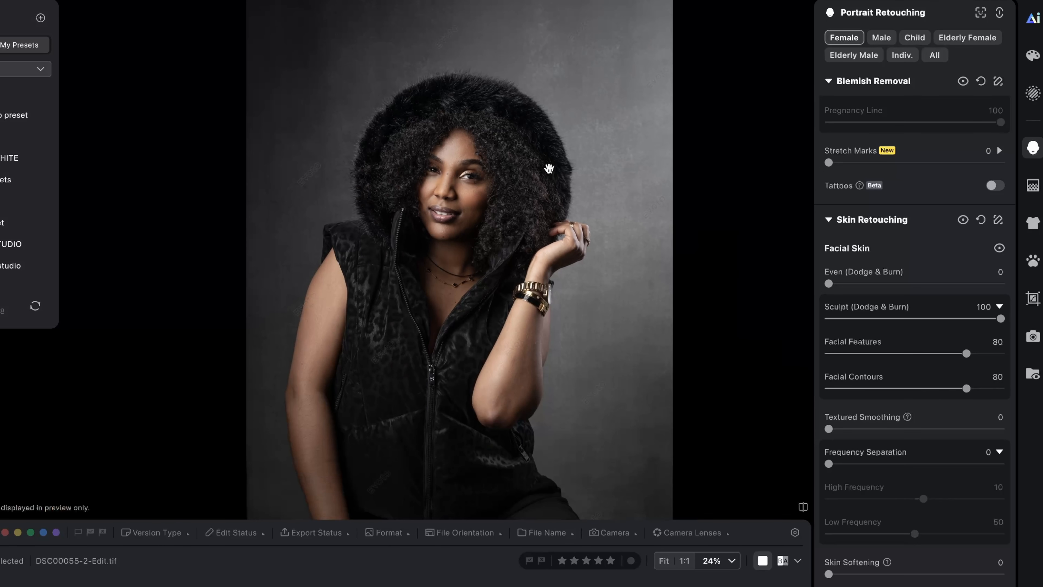
scroll(550, 169, up, 2)
scroll(549, 168, down, 1)
scroll(549, 169, up, 3)
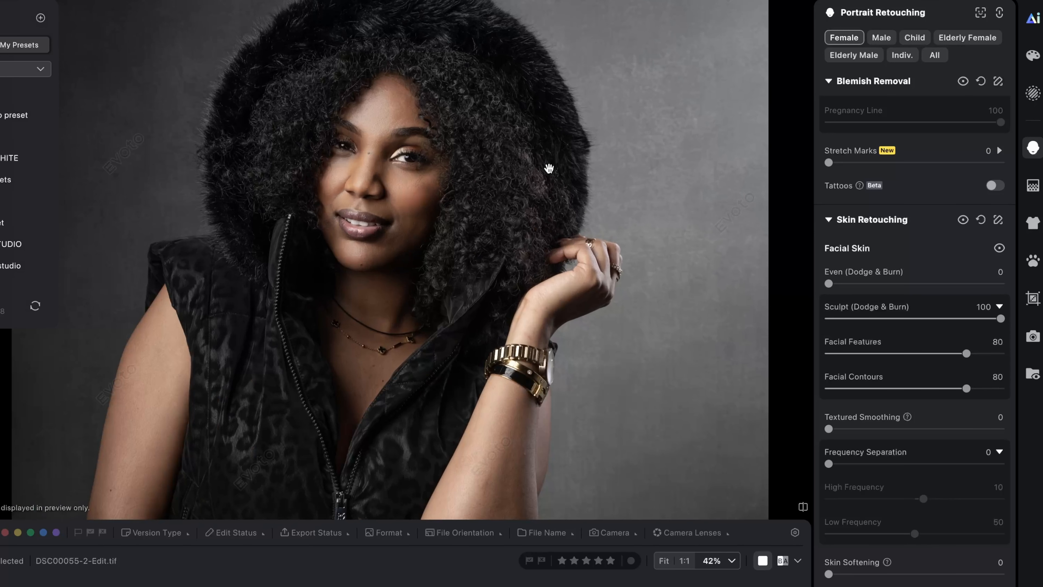
scroll(549, 169, down, 1)
scroll(549, 169, down, 1)
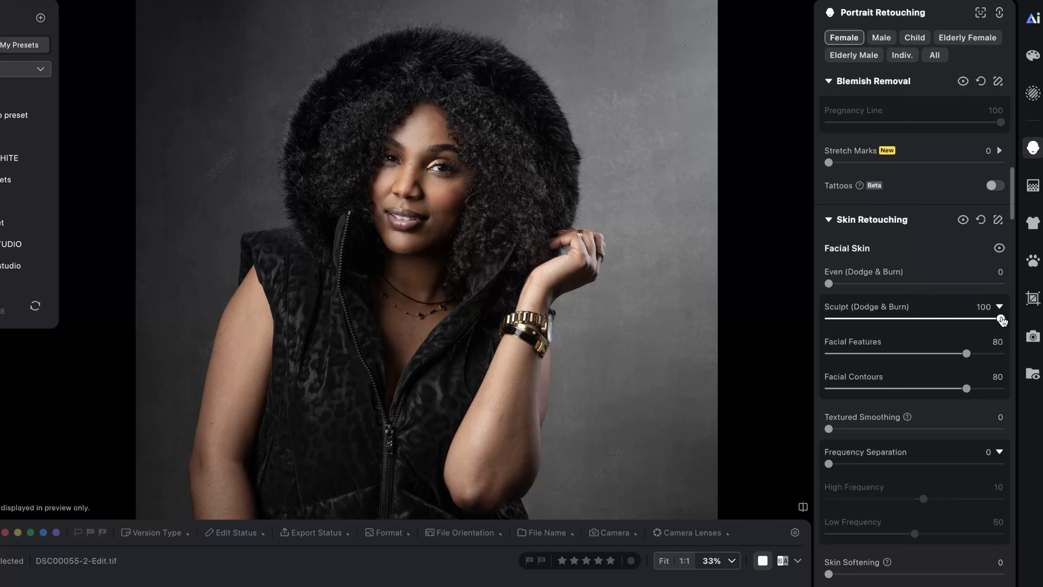
mouse_move(1002, 321)
mouse_down()
mouse_move(780, 323)
mouse_move(1002, 316)
mouse_up()
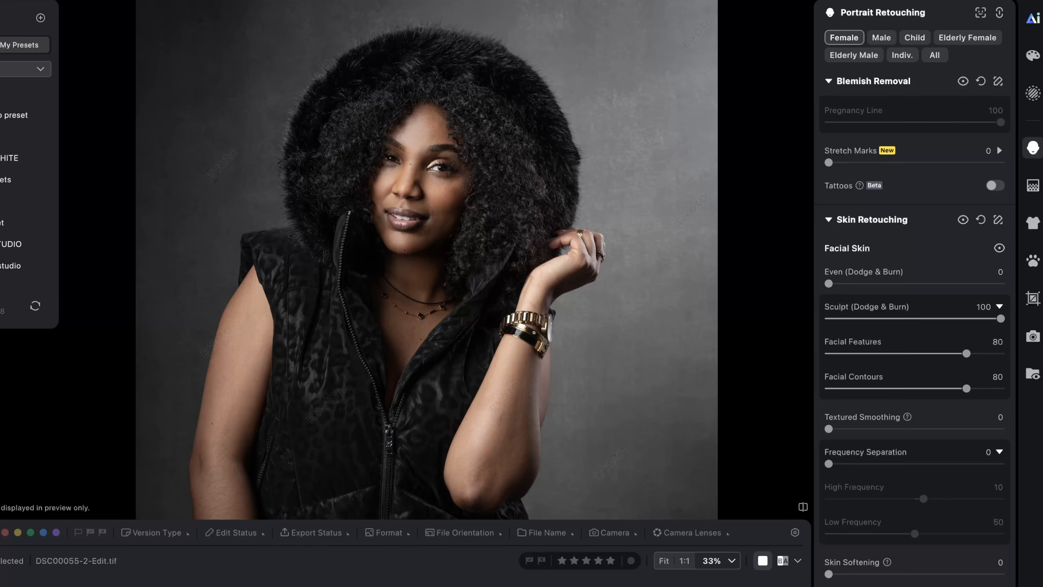
scroll(659, 207, down, 4)
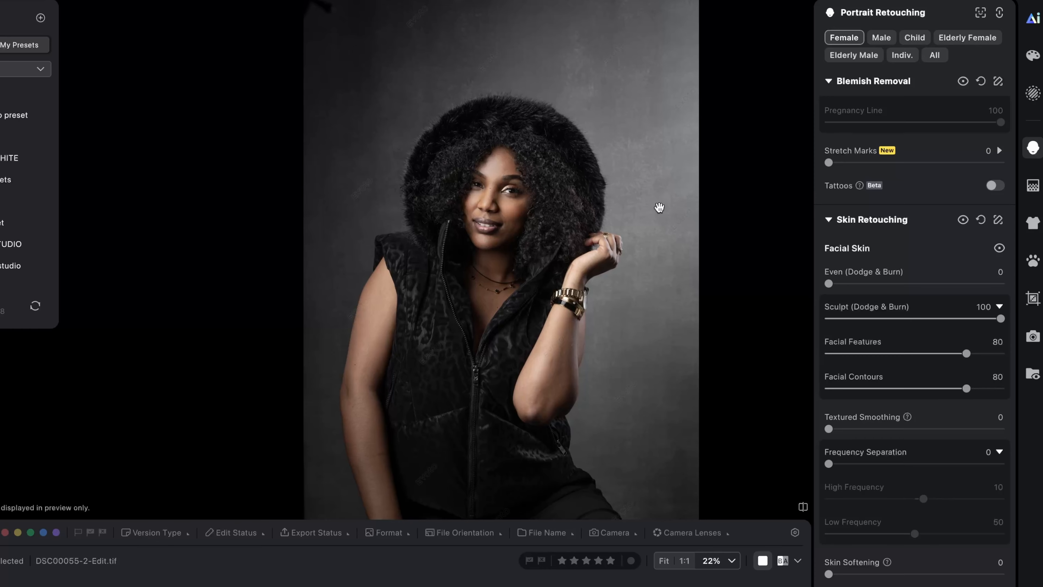
Step: Set facial Sculpt (Dodge & Burn) to 60, compare with the original, and check the face at different magnifications
drag(929, 319, 934, 320)
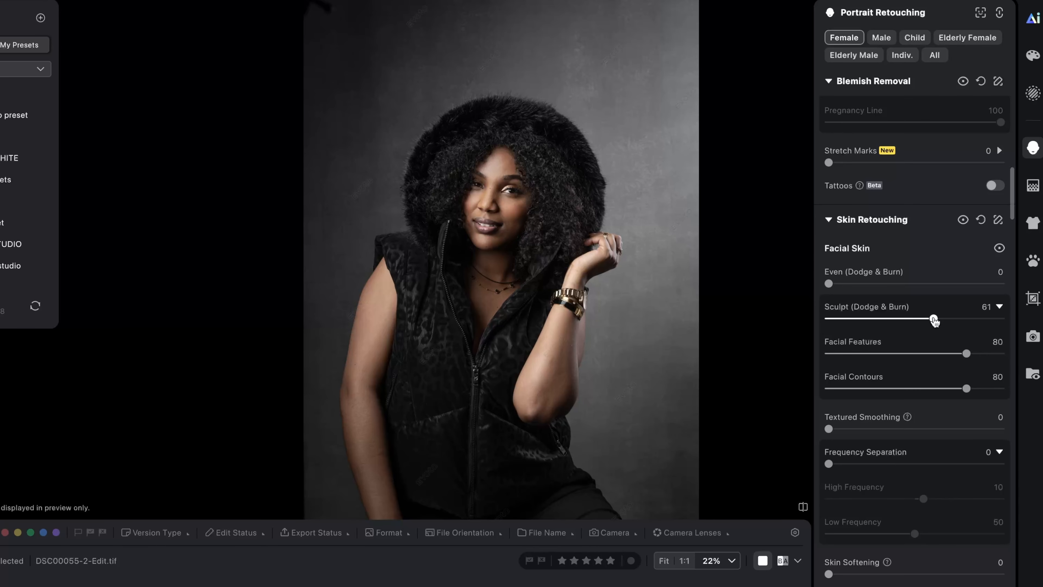
drag(934, 320, 933, 320)
click(803, 507)
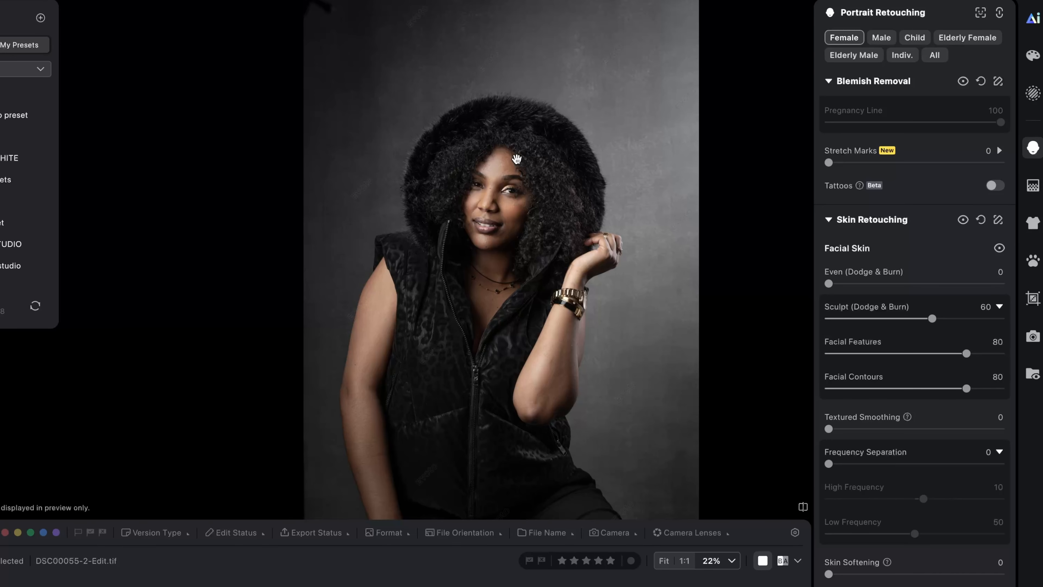
scroll(517, 158, up, 3)
scroll(517, 158, up, 2)
scroll(517, 158, down, 3)
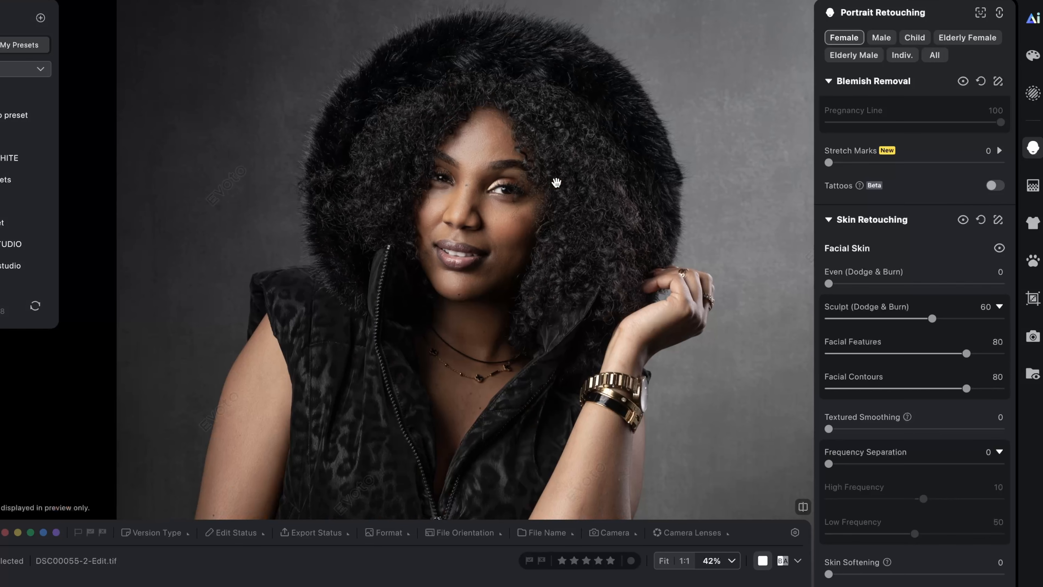
scroll(556, 183, up, 2)
scroll(556, 182, down, 3)
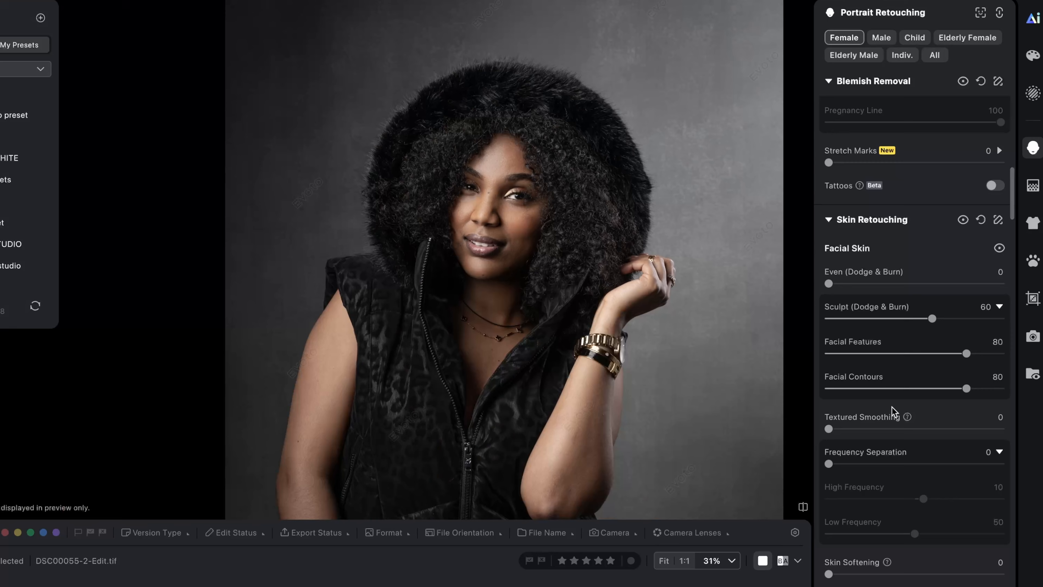
Step: Look through the facial skin, body skin and skin texture settings down to the Skin Tone options
scroll(891, 407, down, 2)
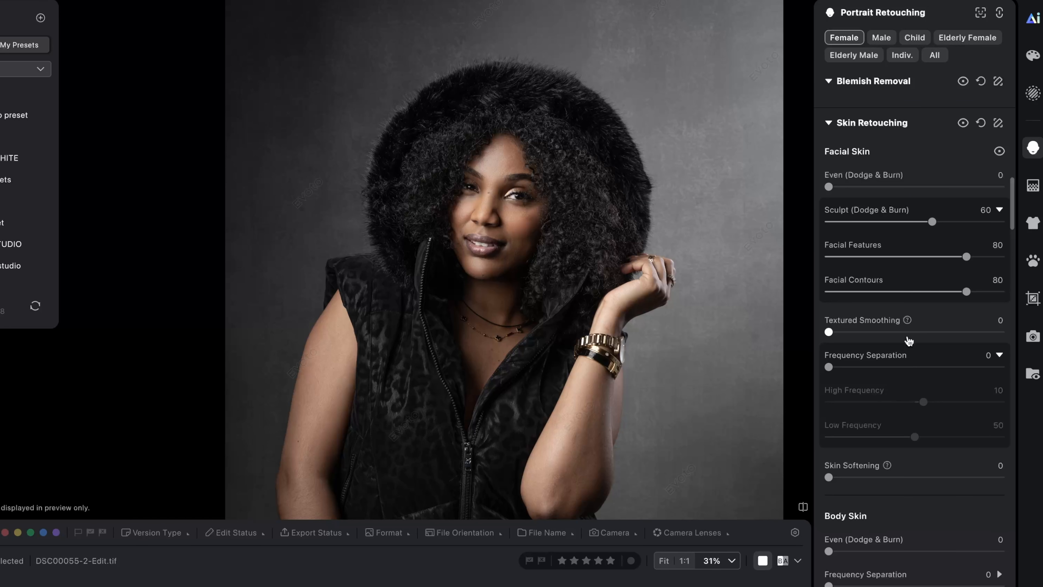
scroll(909, 341, down, 1)
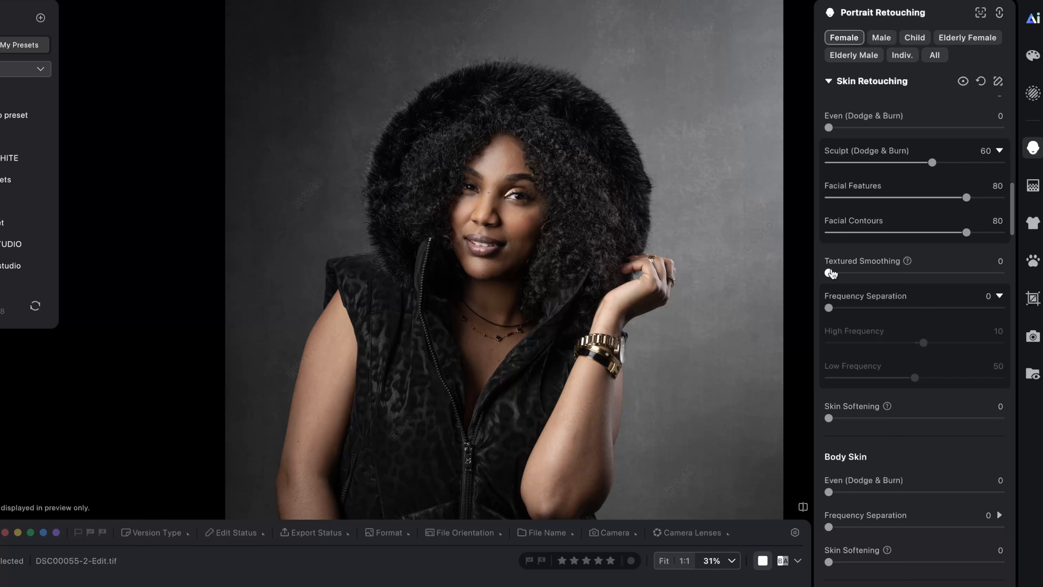
scroll(835, 351, down, 1)
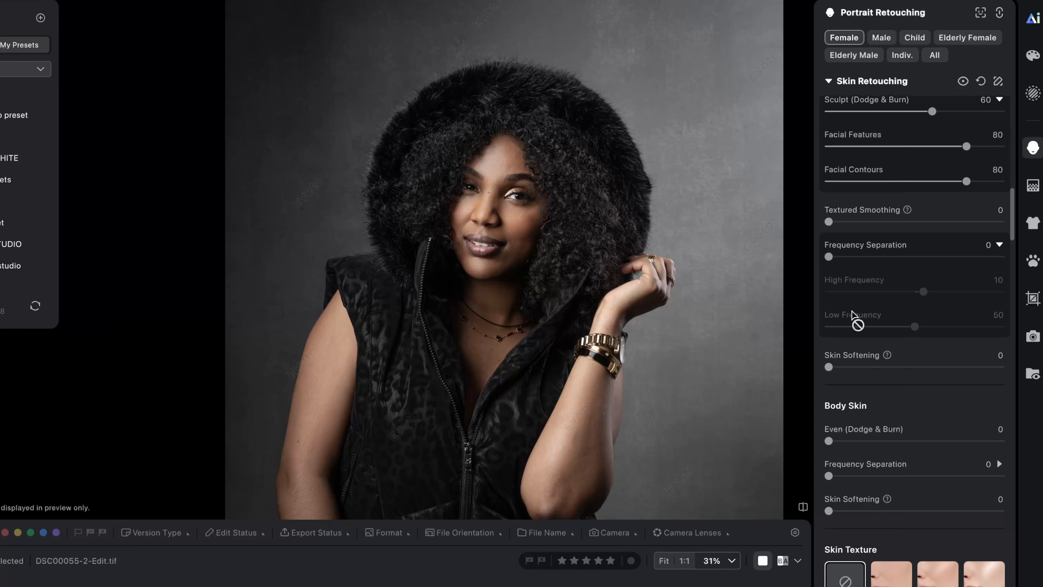
scroll(866, 271, down, 3)
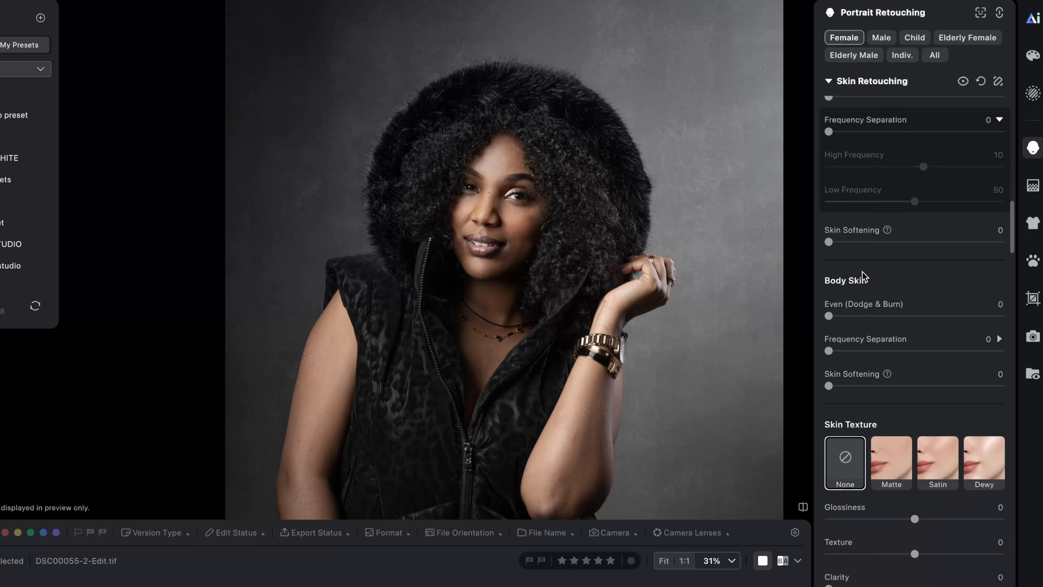
scroll(870, 262, down, 1)
scroll(871, 261, down, 2)
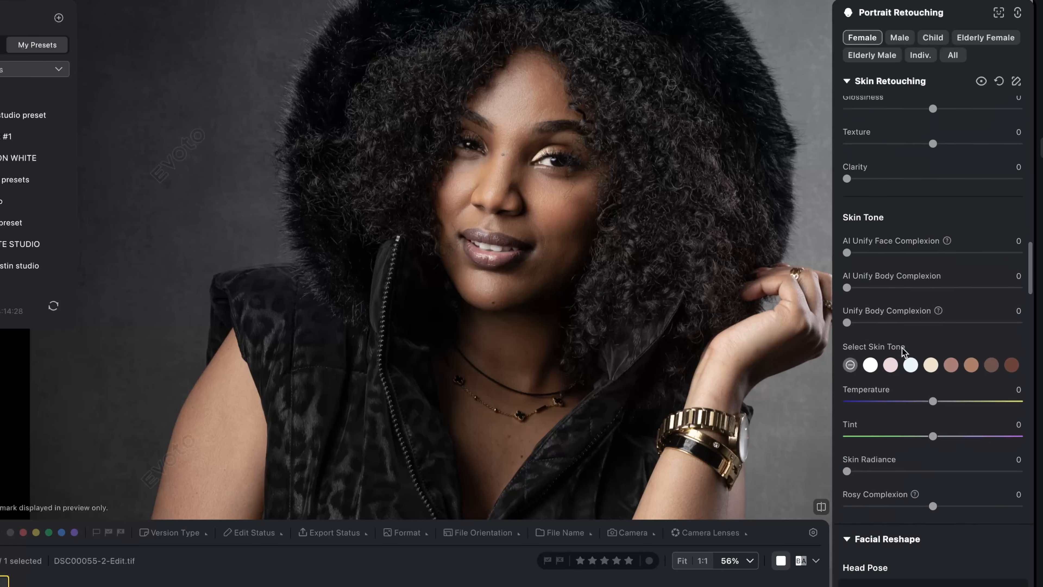
scroll(902, 348, down, 2)
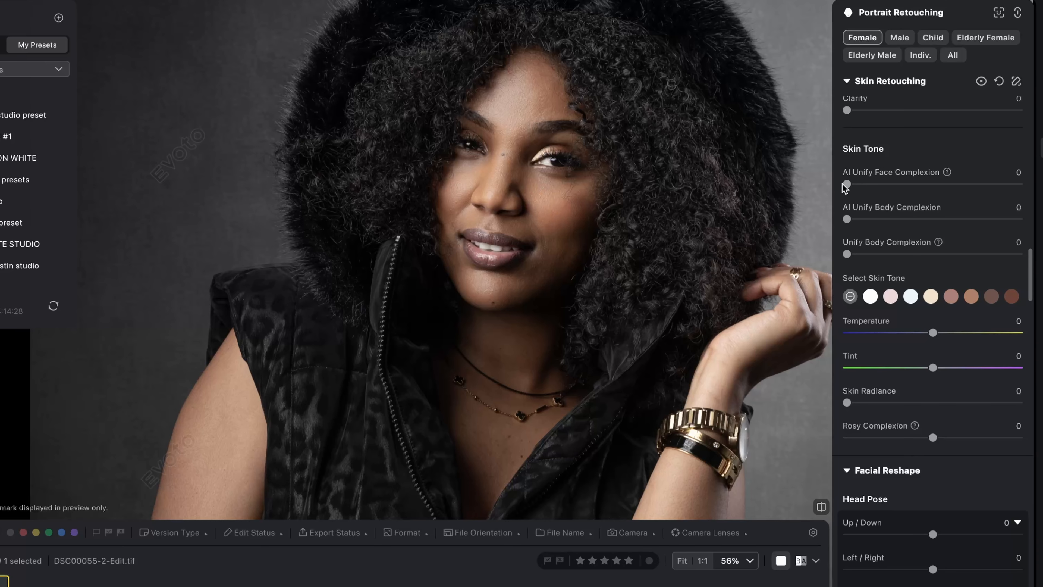
Step: Try AI Unify Face Complexion at 100 and at 56, judging the skin tone on a close view of the face
drag(847, 186, 1038, 183)
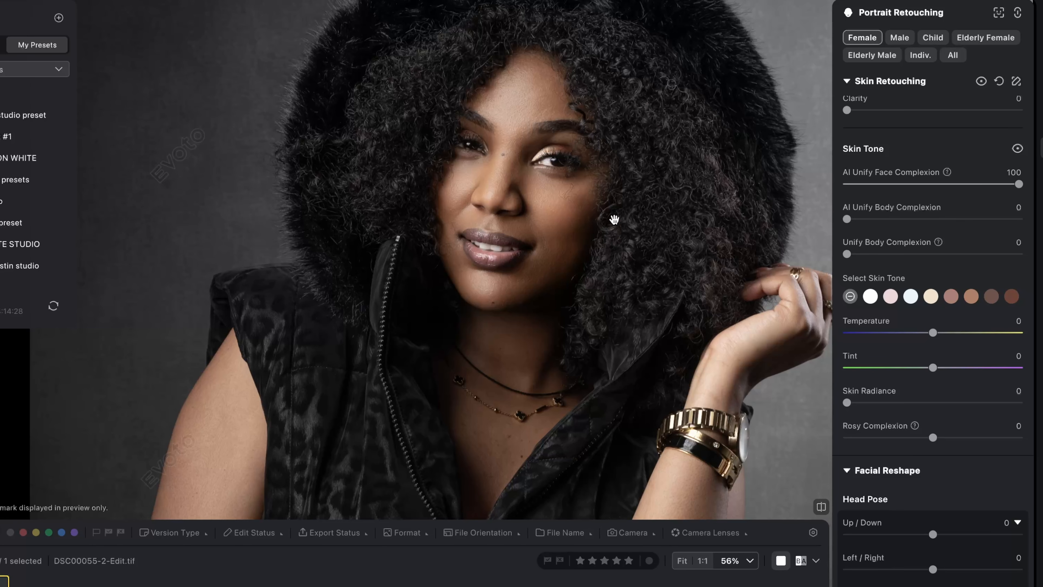
scroll(614, 219, up, 5)
scroll(613, 218, down, 3)
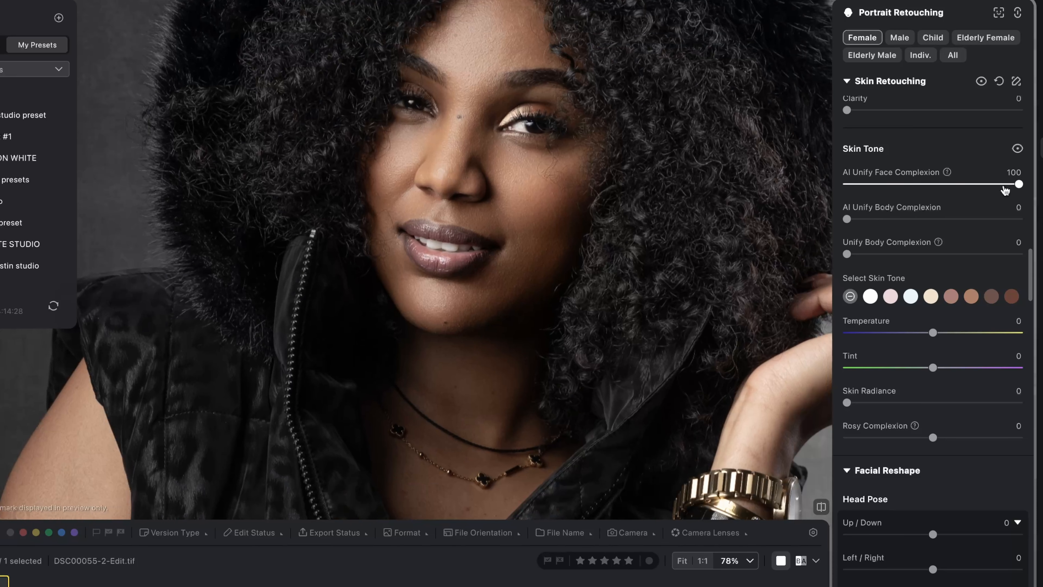
drag(1019, 185, 938, 187)
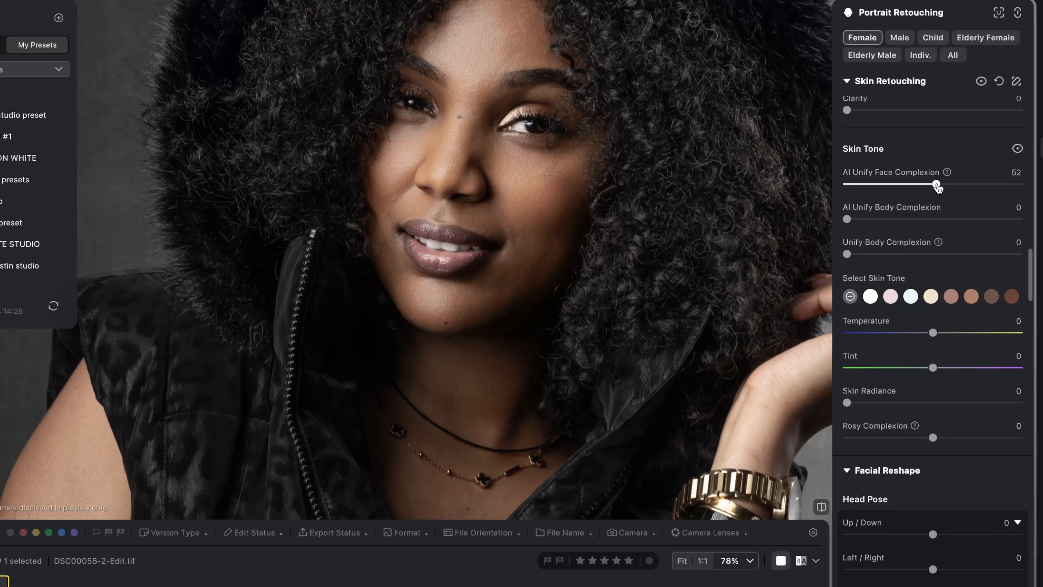
drag(938, 188, 1024, 187)
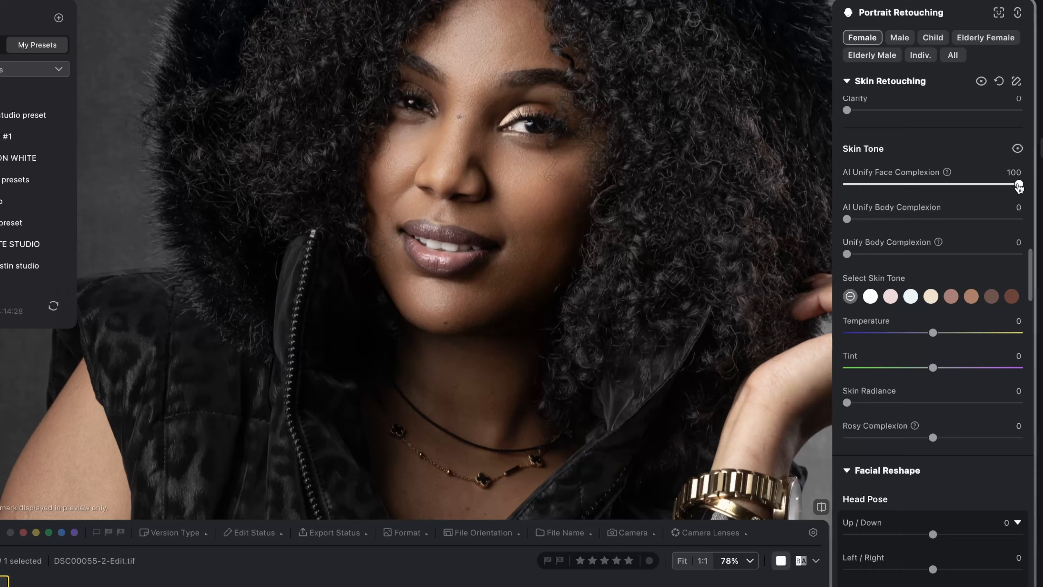
drag(1019, 187, 944, 188)
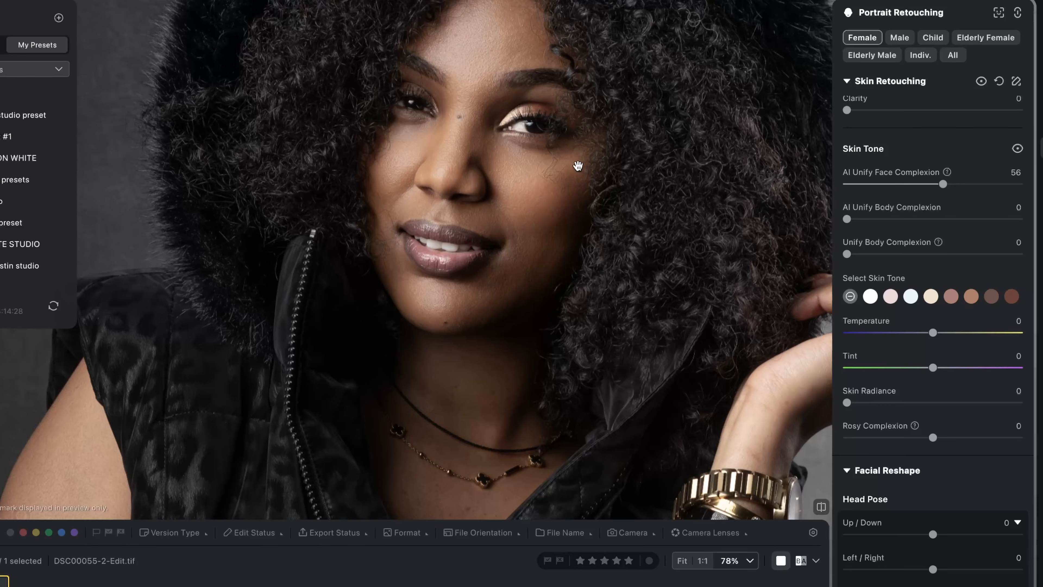
scroll(575, 169, down, 3)
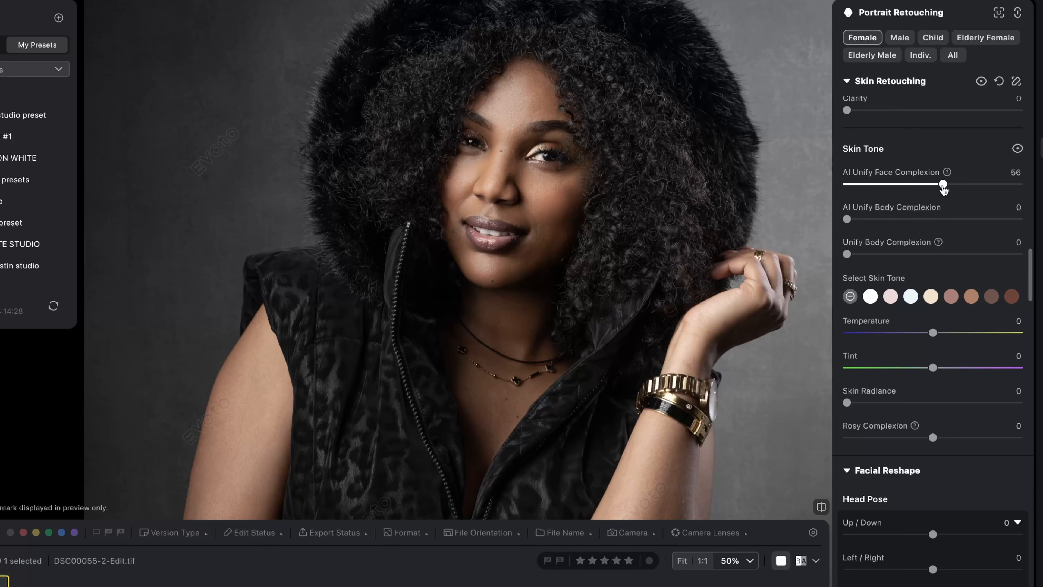
Step: Compare AI Unify Face Complexion at its lowest and full strength, and set it to 82
drag(943, 188, 835, 185)
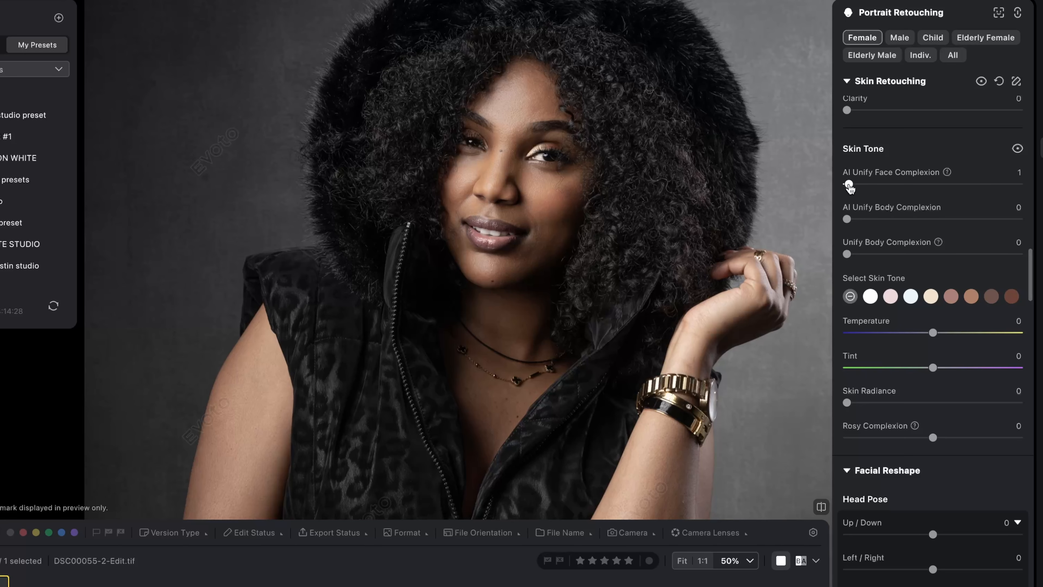
drag(848, 186, 1019, 184)
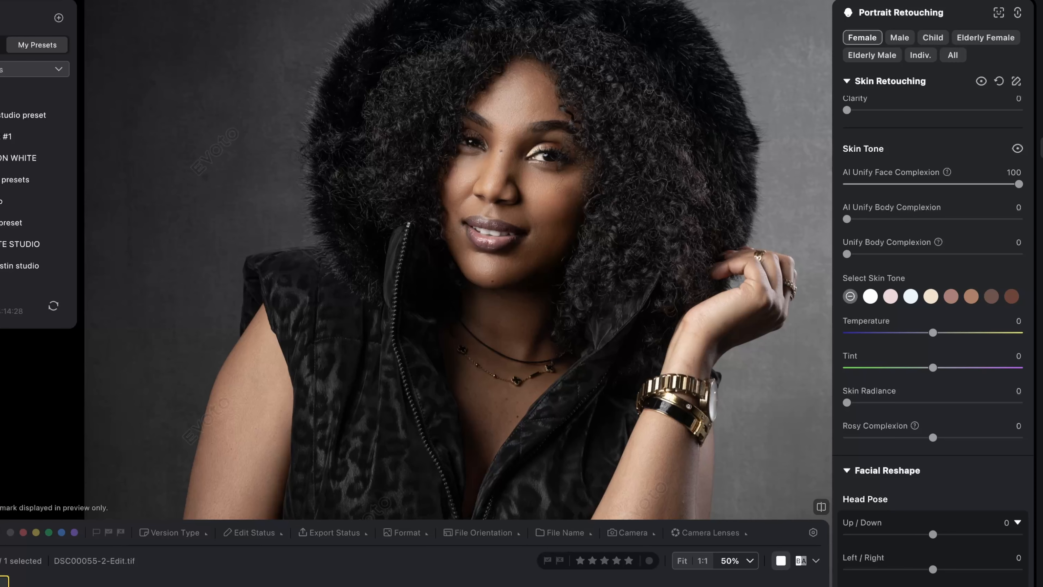
click(987, 184)
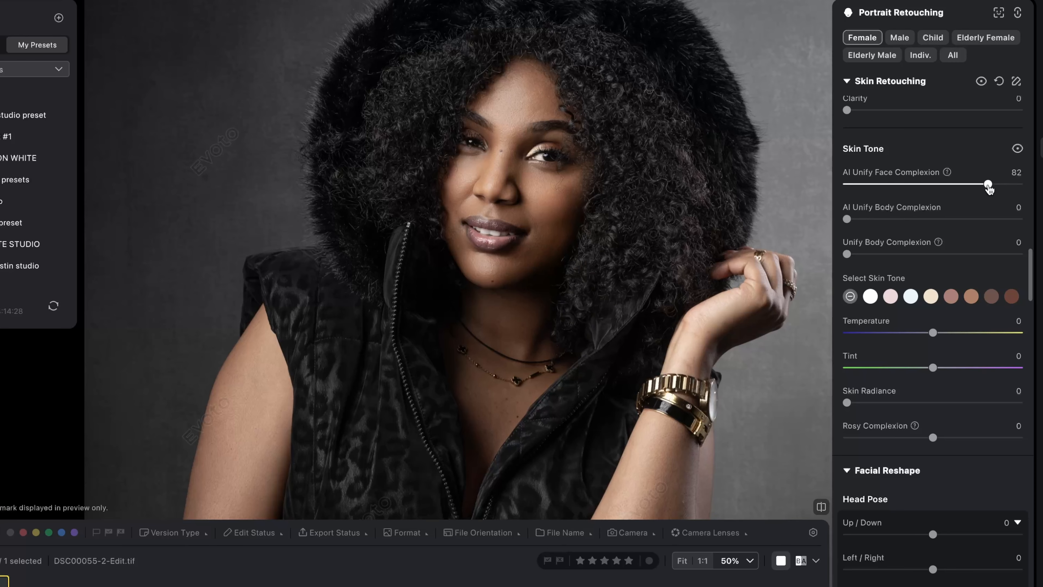
Step: Set AI Unify Face Complexion to 78 and AI Unify Body Complexion to 69 after trying full strength, and compare with the original
drag(987, 185, 981, 185)
scroll(583, 284, down, 3)
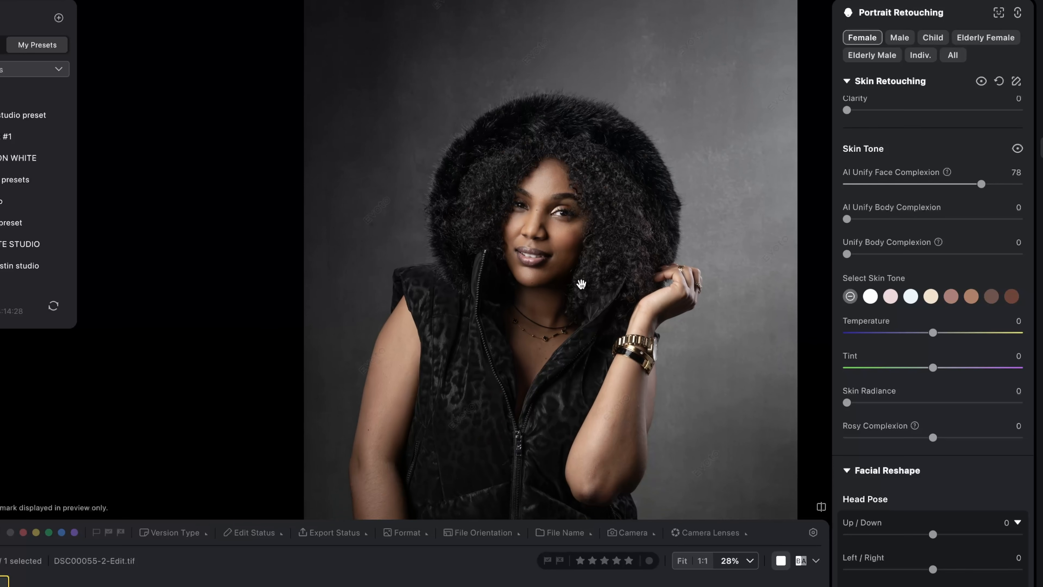
drag(581, 284, 563, 146)
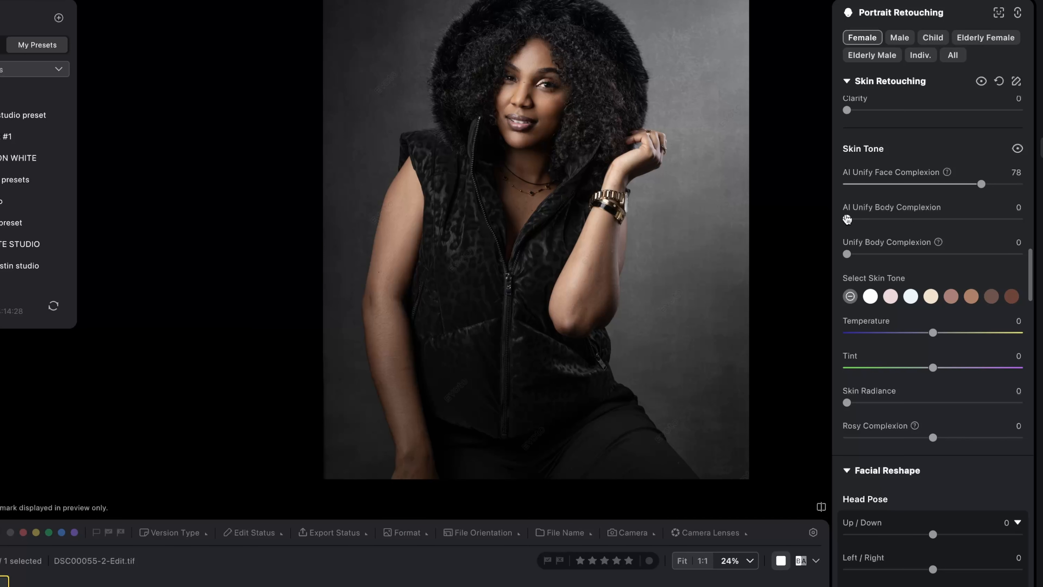
drag(847, 219, 1019, 219)
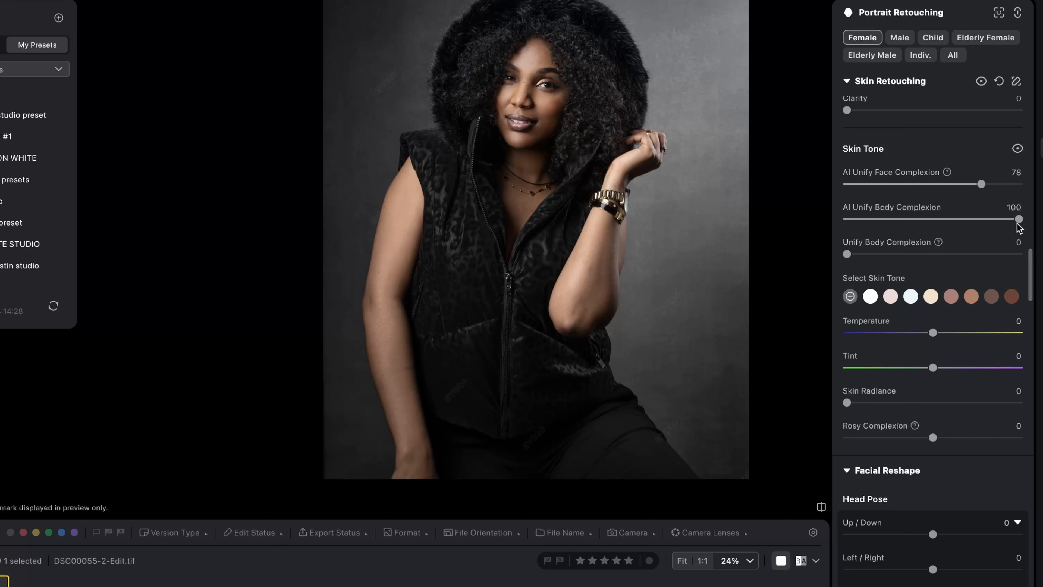
drag(986, 223, 966, 224)
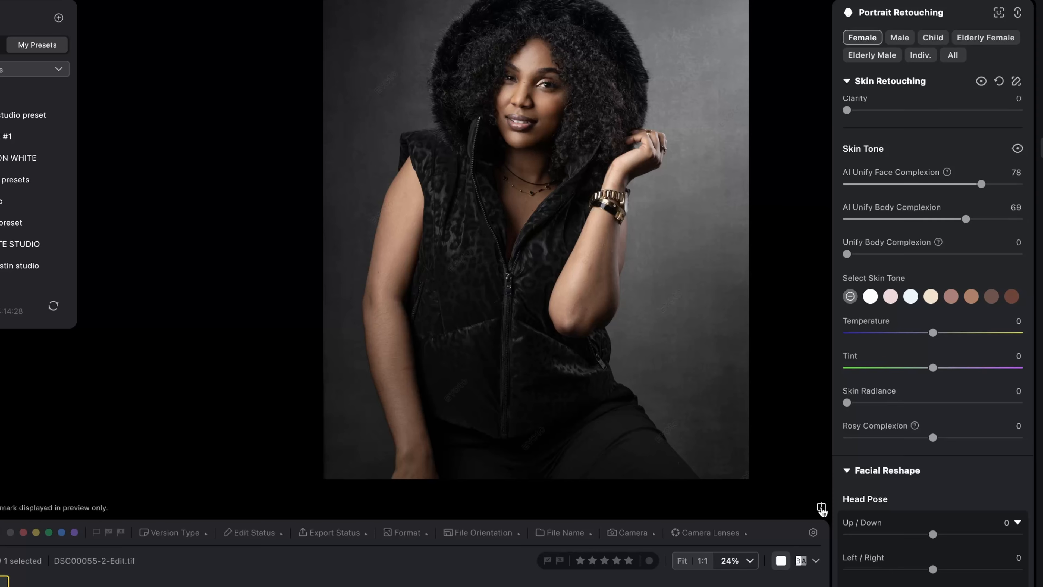
drag(820, 510, 820, 509)
scroll(895, 278, down, 2)
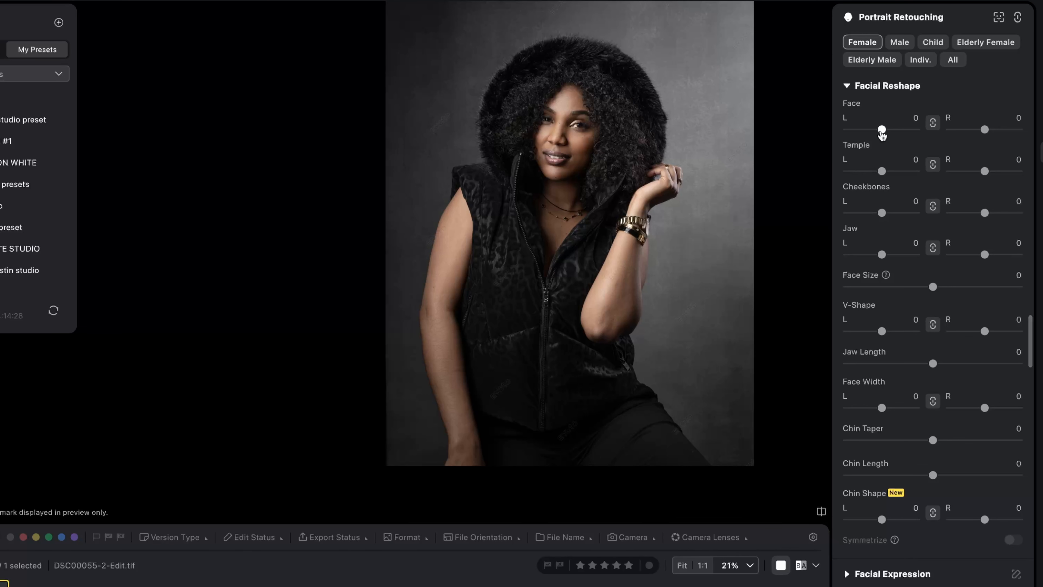
Step: Try the Face, Temple, Cheekbones and Jaw reshaping, reset them to 0, and look through the remaining Facial Reshape options
scroll(559, 225, up, 2)
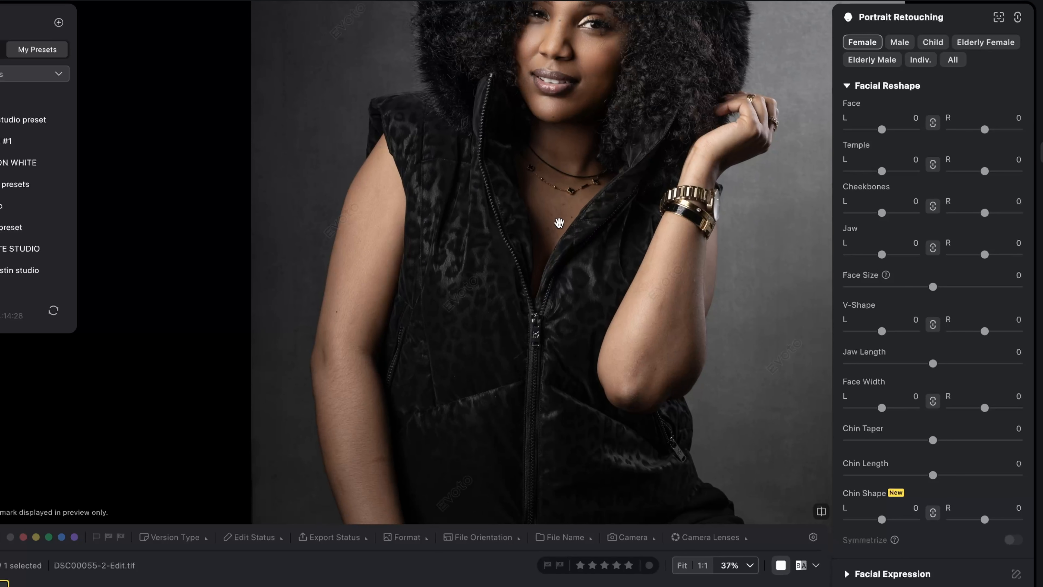
drag(560, 222, 551, 326)
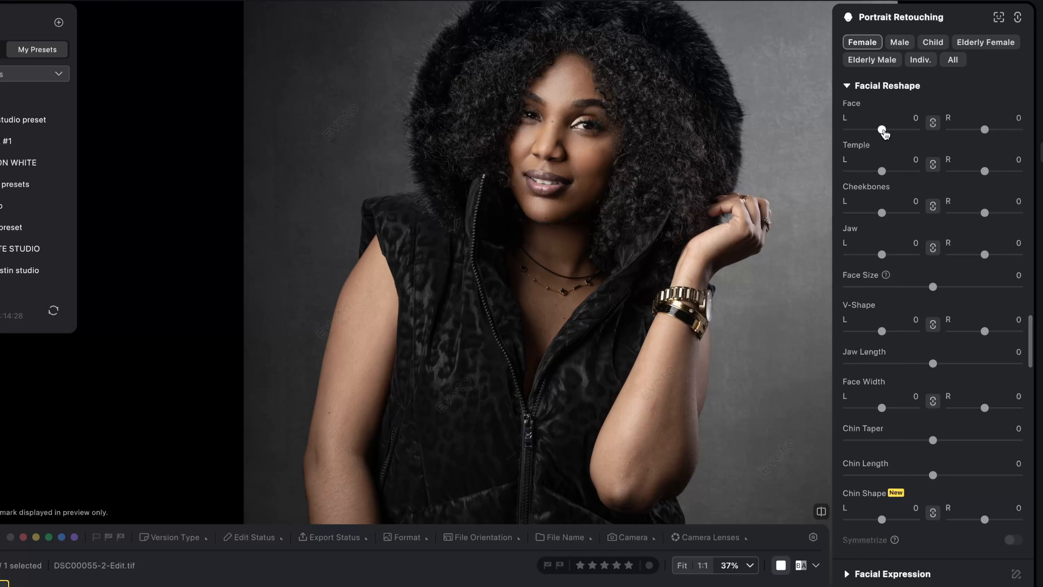
mouse_move(884, 132)
mouse_down()
mouse_move(909, 134)
mouse_move(882, 130)
mouse_up()
drag(881, 170, 882, 172)
drag(881, 214, 888, 258)
double_click(876, 220)
double_click(888, 258)
scroll(886, 279, down, 3)
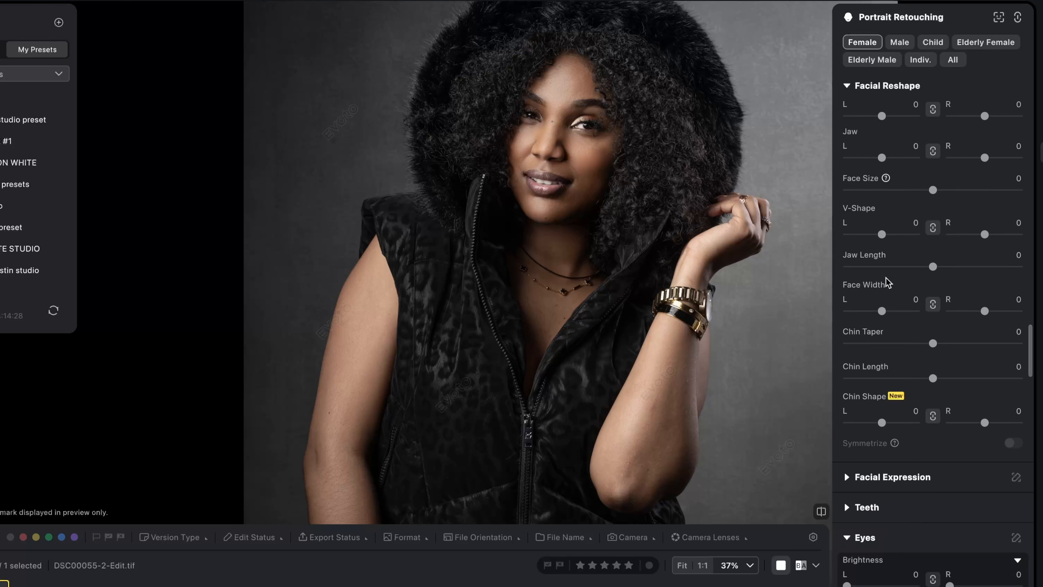
scroll(886, 278, down, 2)
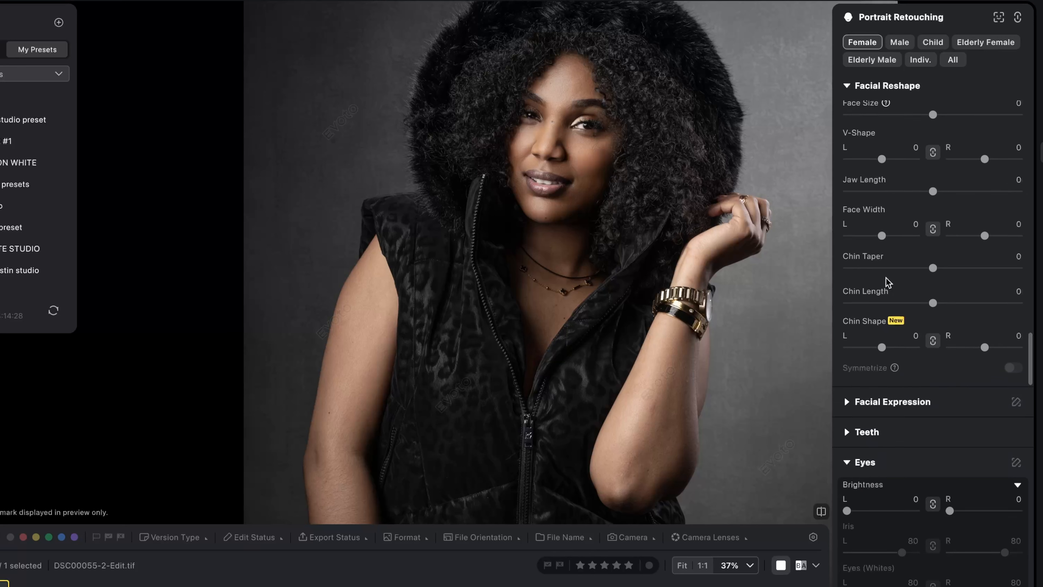
scroll(895, 313, down, 5)
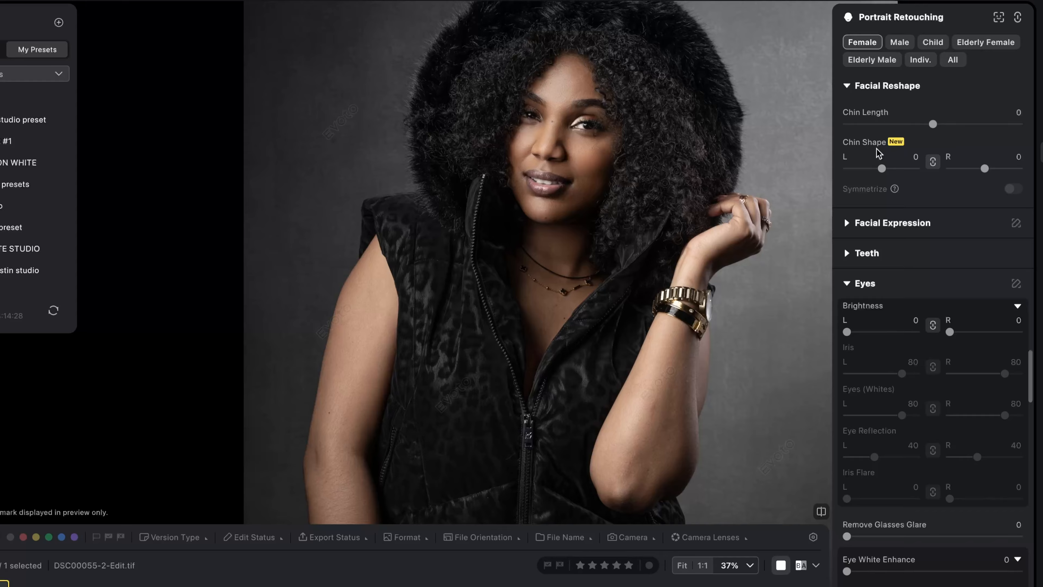
scroll(891, 228, down, 2)
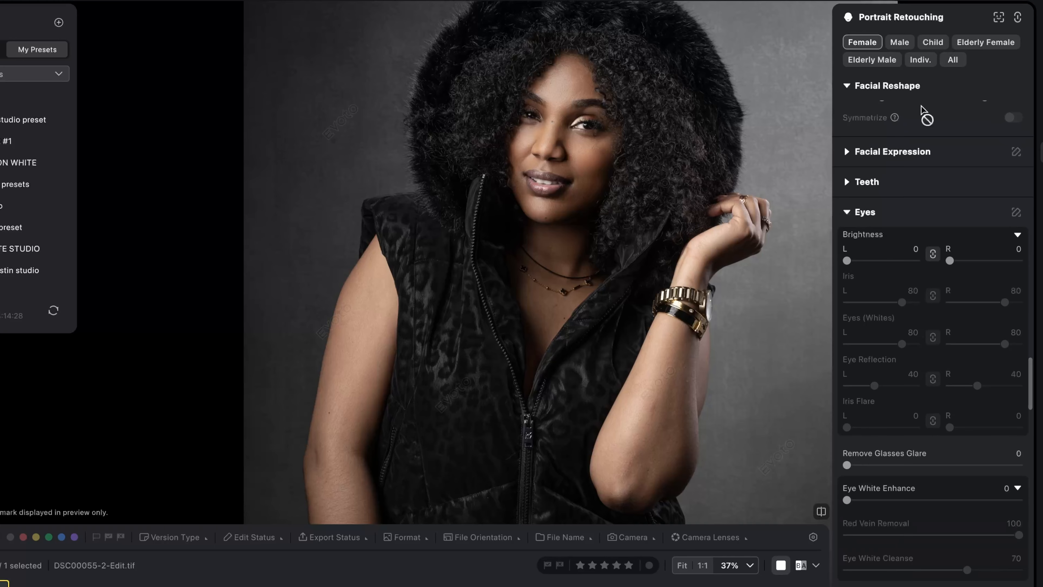
Step: In Facial Expression, try and reset Gummy Smile, try Gentle Smile at 17, and set it to 15
click(847, 152)
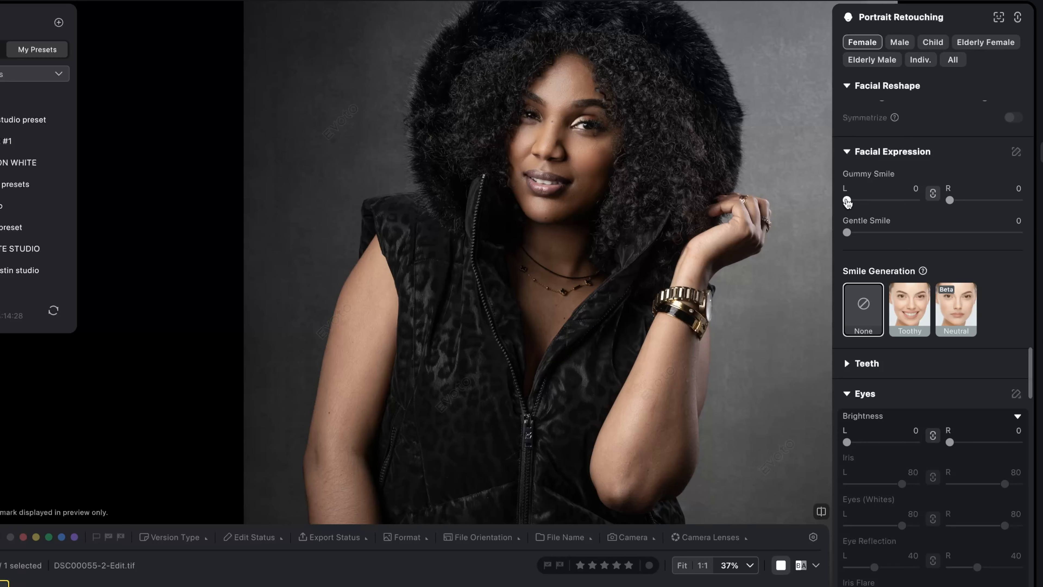
drag(846, 201, 873, 200)
double_click(873, 201)
drag(847, 234, 877, 234)
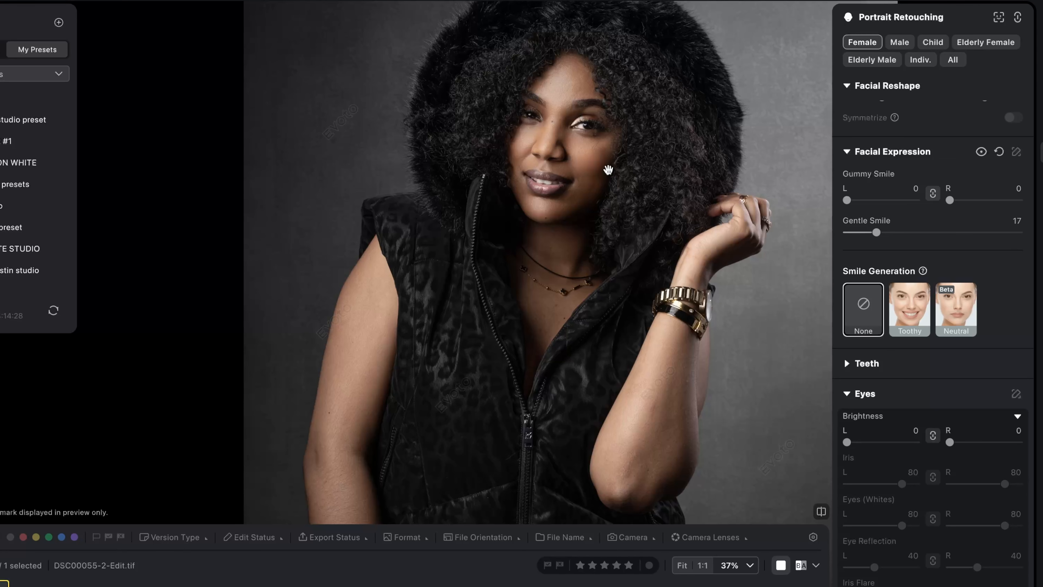
scroll(579, 196, up, 3)
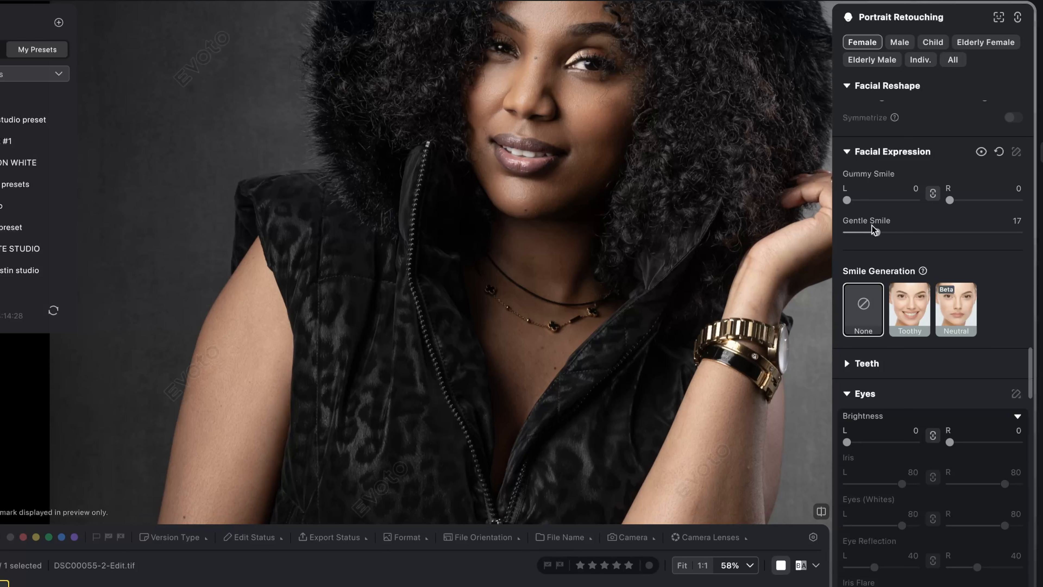
double_click(877, 233)
drag(849, 233, 872, 234)
scroll(616, 154, down, 2)
drag(609, 172, 562, 208)
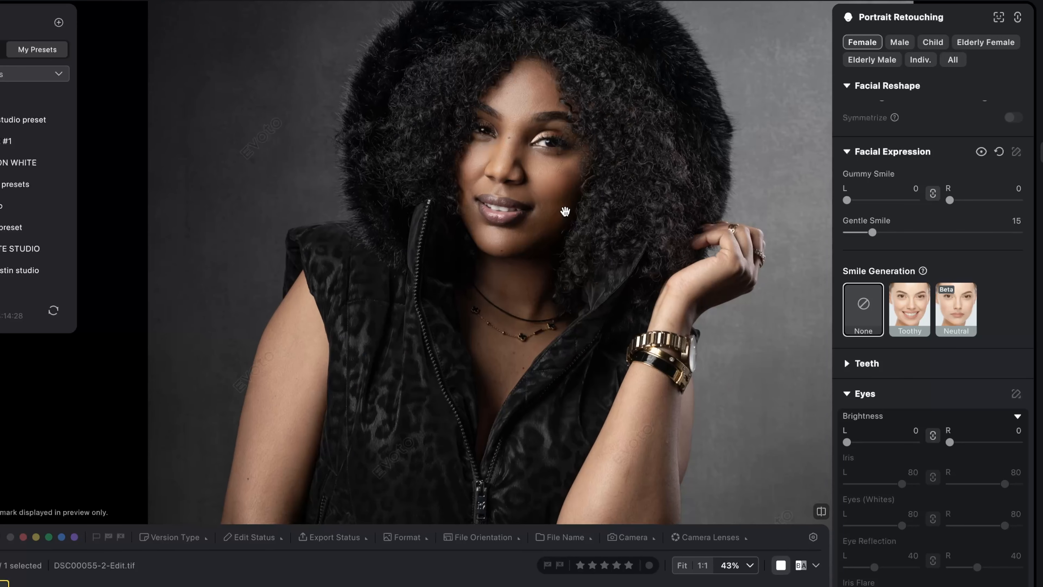
Step: Compare the gentle smile with the original and examine the portrait at different magnifications
click(822, 511)
click(821, 512)
scroll(574, 239, down, 3)
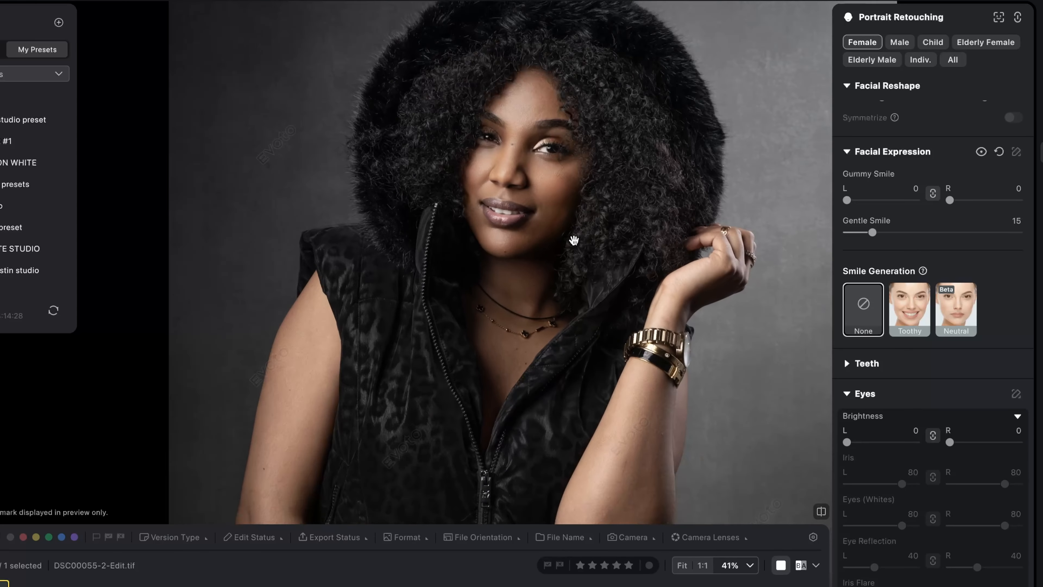
scroll(573, 240, up, 4)
scroll(574, 240, down, 3)
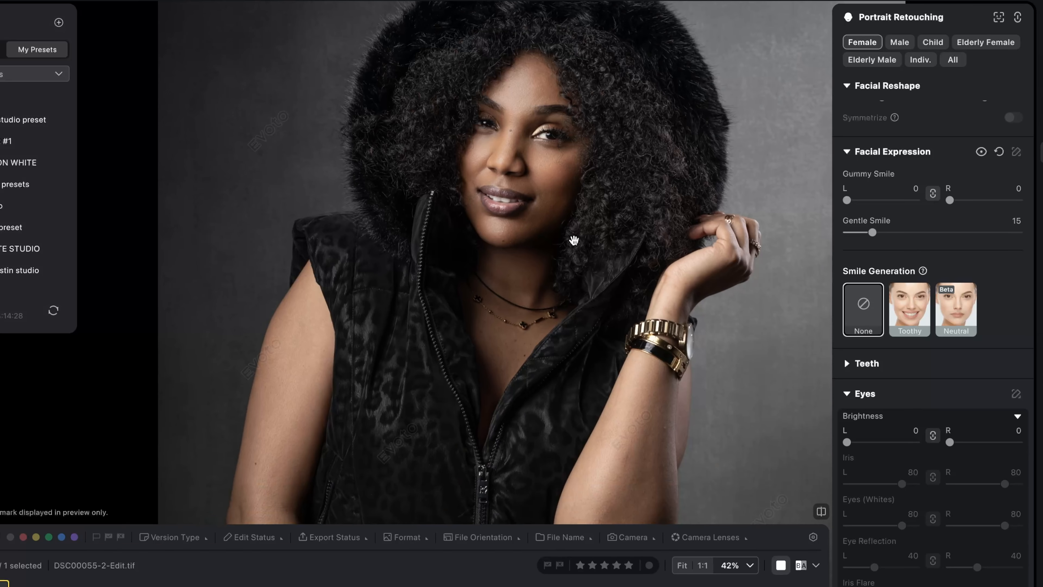
scroll(574, 241, down, 3)
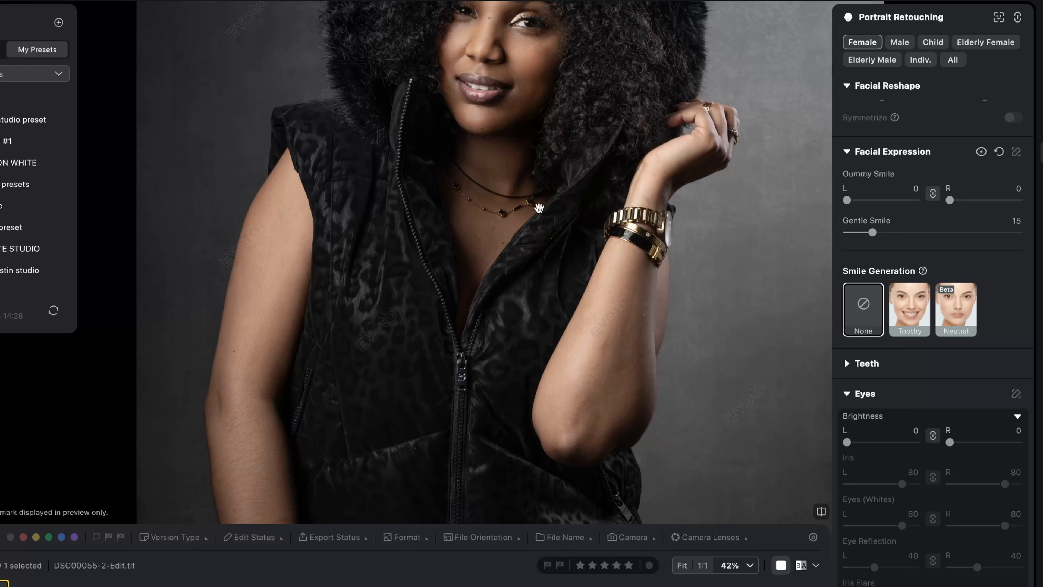
scroll(539, 208, down, 4)
scroll(539, 207, up, 3)
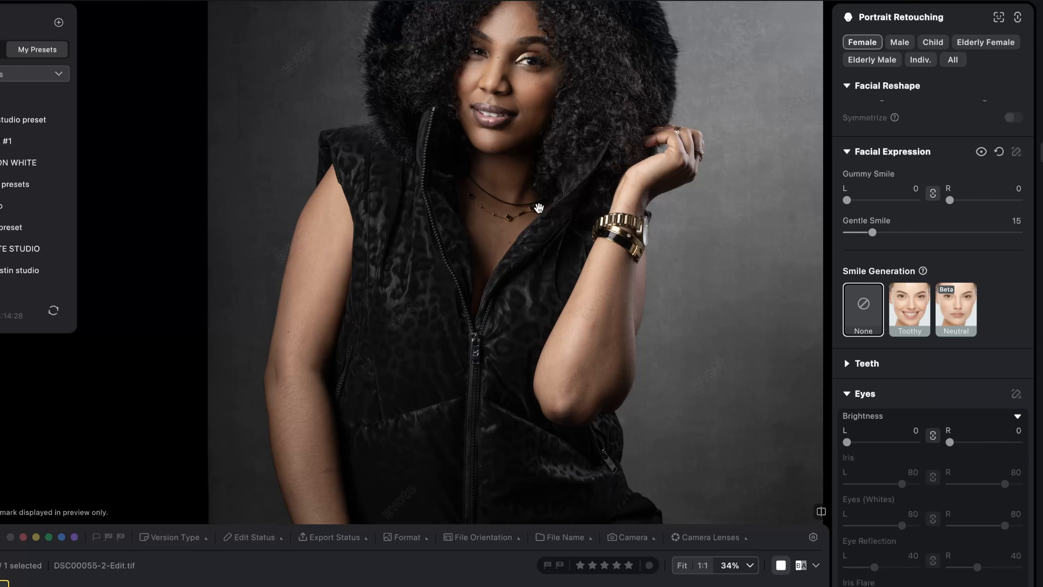
drag(539, 208, 521, 253)
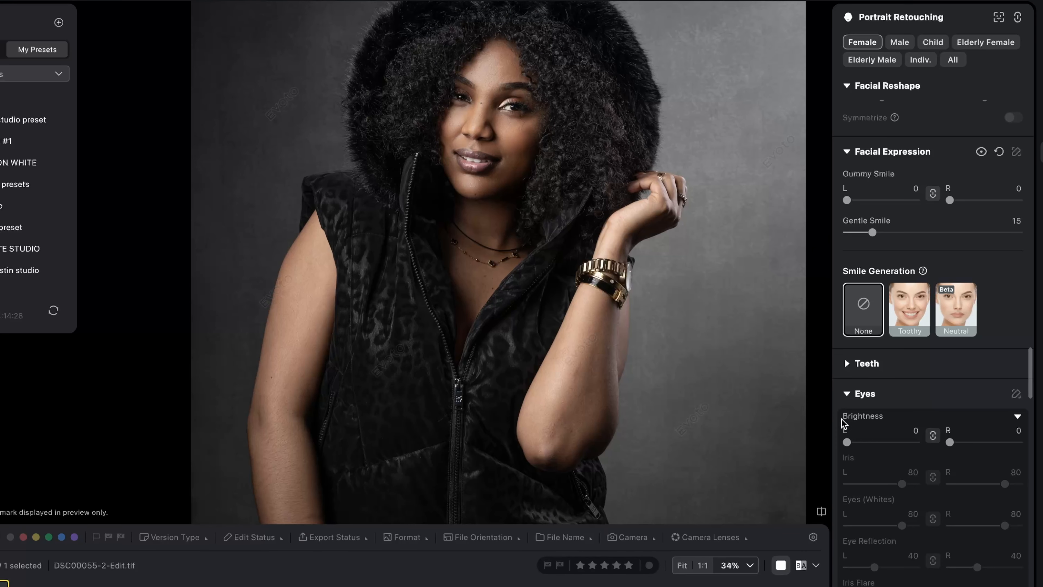
Step: Try eye Brightness at 29 and 100 on a close view of the face, and set both eyes to 27
drag(848, 443, 867, 443)
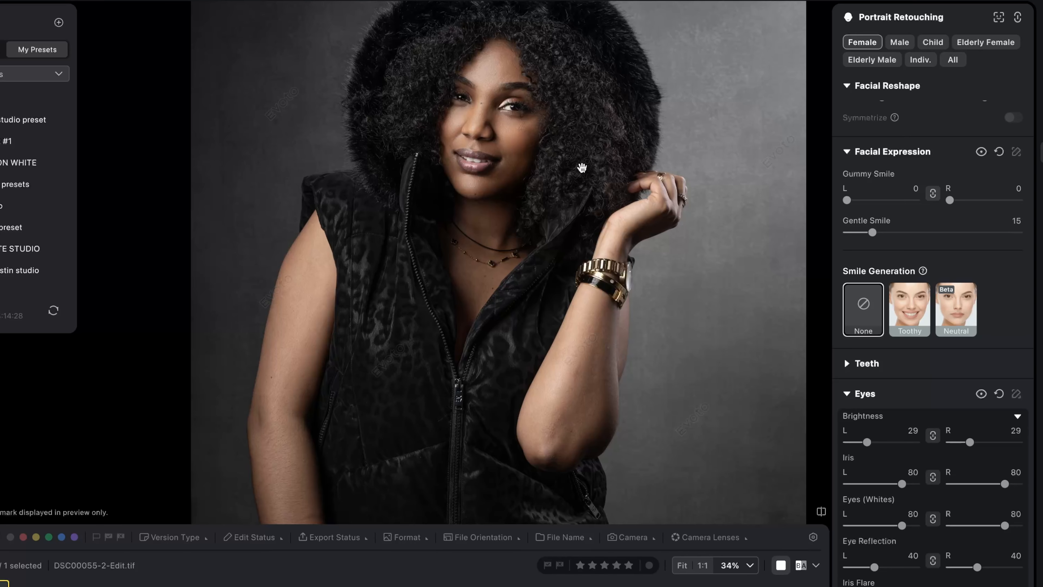
scroll(539, 84, up, 3)
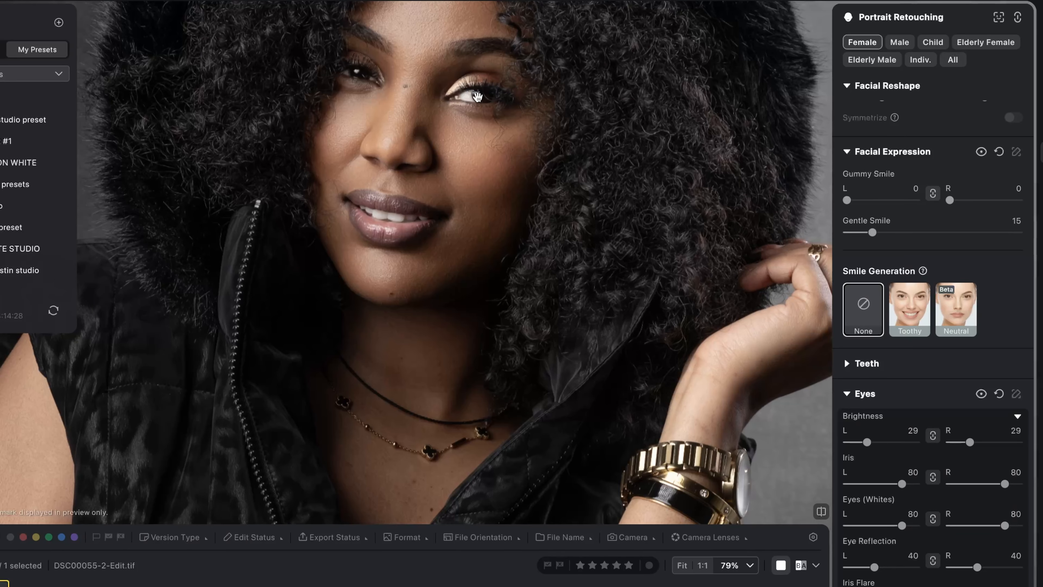
drag(861, 445, 916, 444)
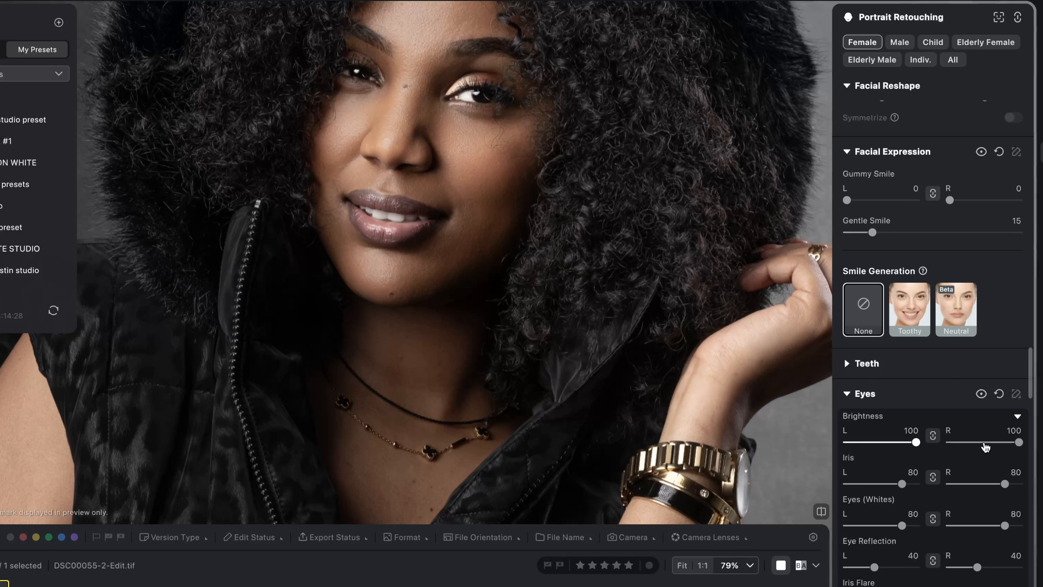
drag(983, 444, 867, 457)
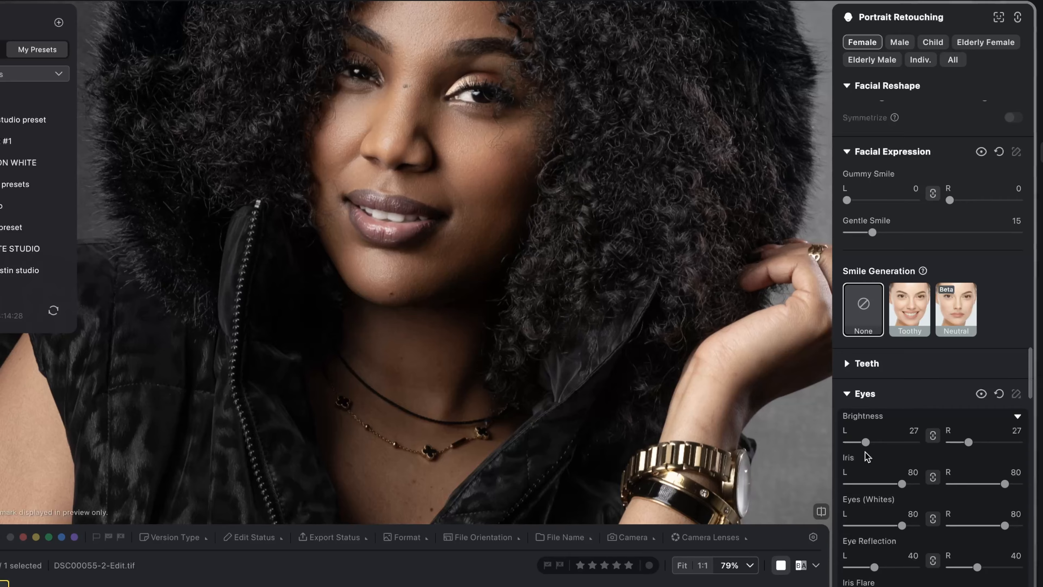
Step: Look through the iris, eye whites, reflection, glare and eye white settings down to the Catchlights options
scroll(864, 451, down, 5)
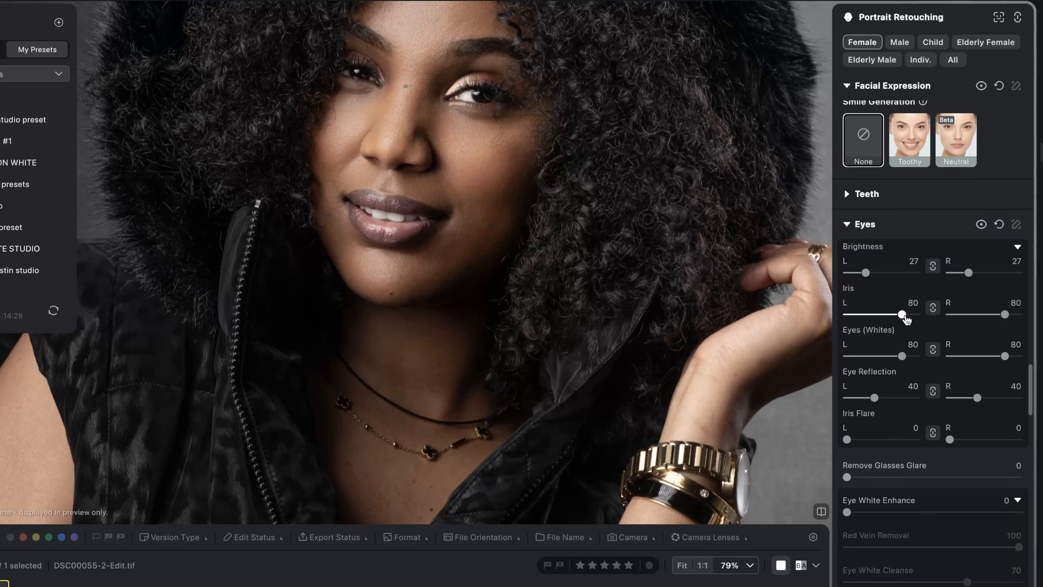
drag(876, 397, 870, 398)
scroll(873, 411, down, 5)
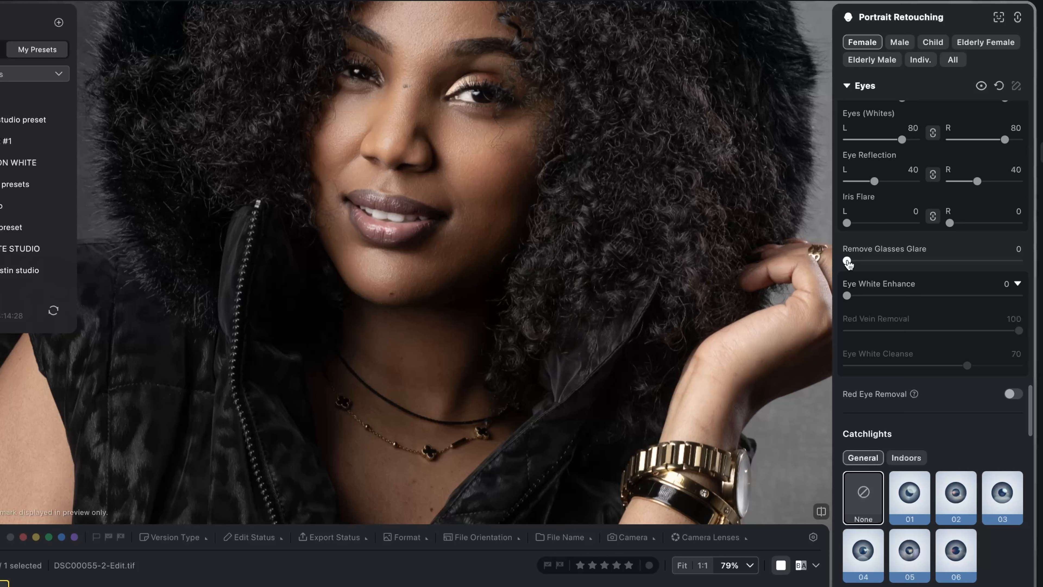
scroll(900, 356, down, 5)
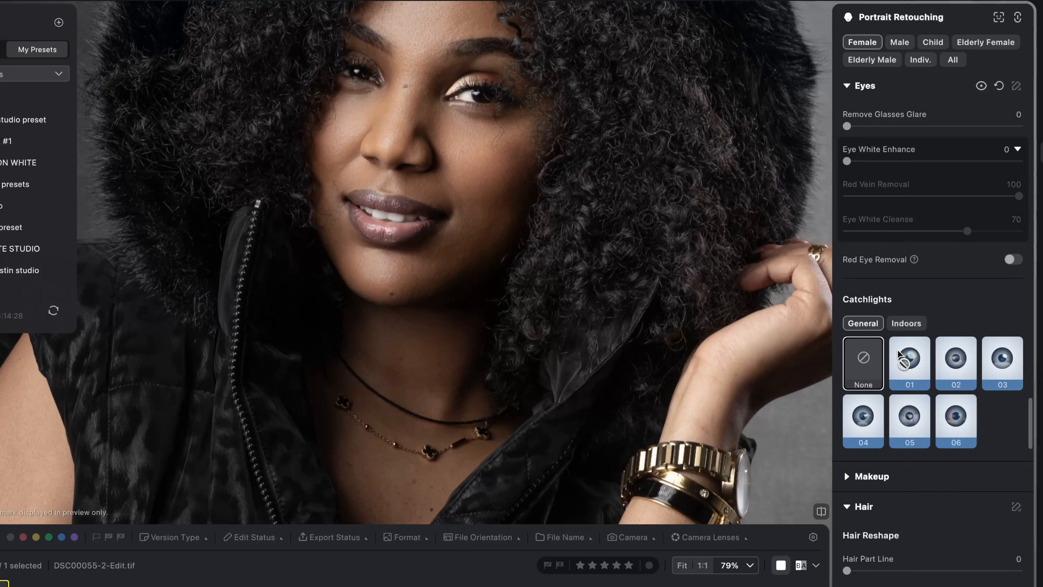
Step: Try General catchlights 01, 02, 03, 06 and 05 on a close view of the eyes, apply 04, and compare with the original
click(911, 364)
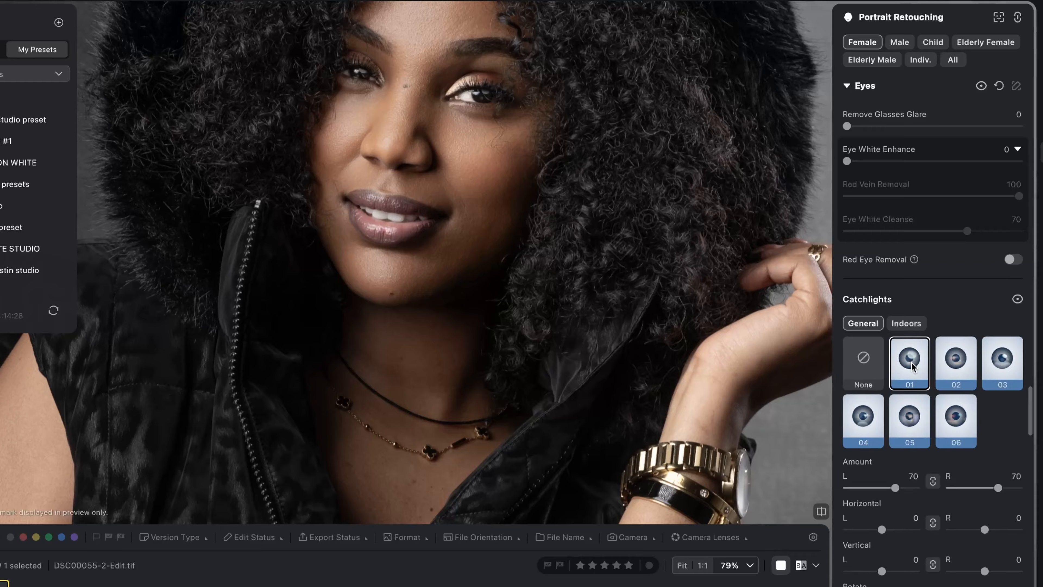
click(962, 365)
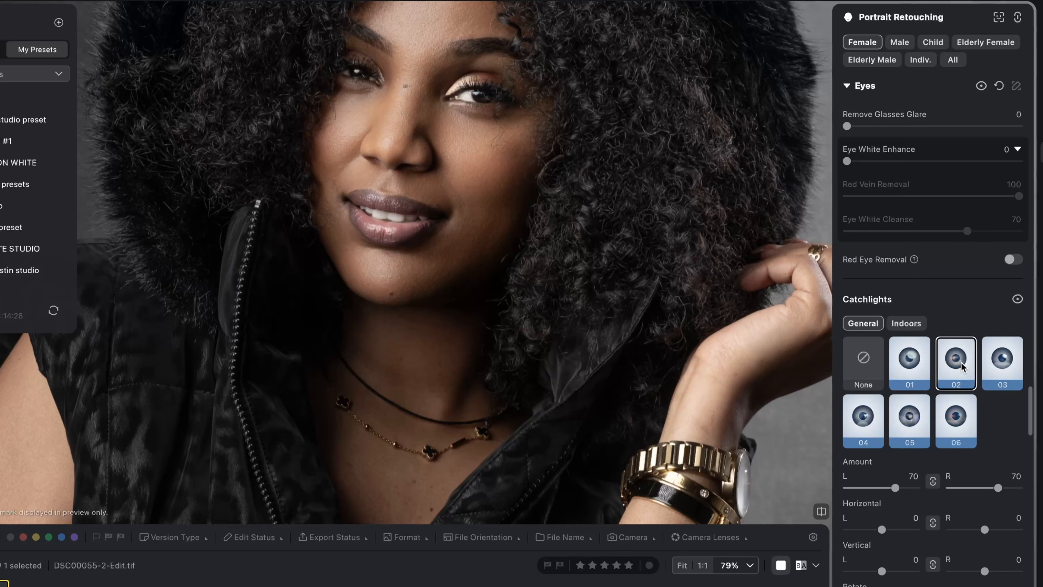
click(1006, 369)
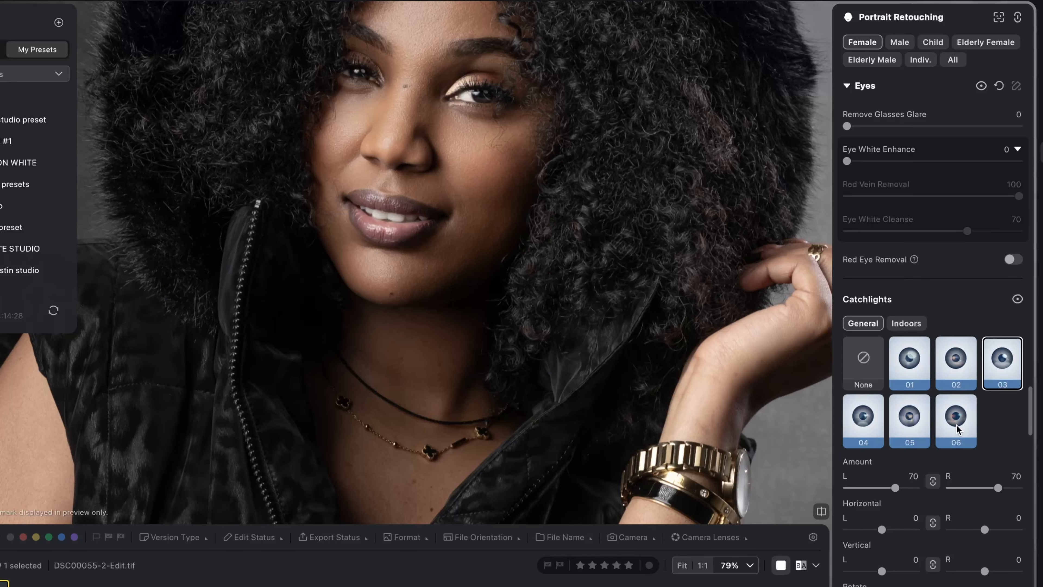
drag(477, 87, 468, 205)
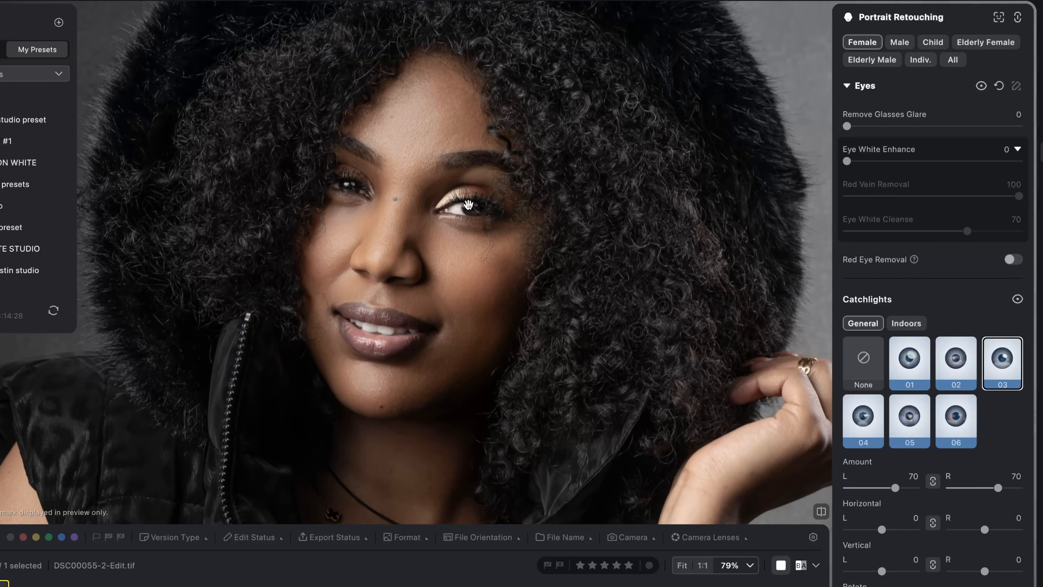
scroll(468, 204, up, 5)
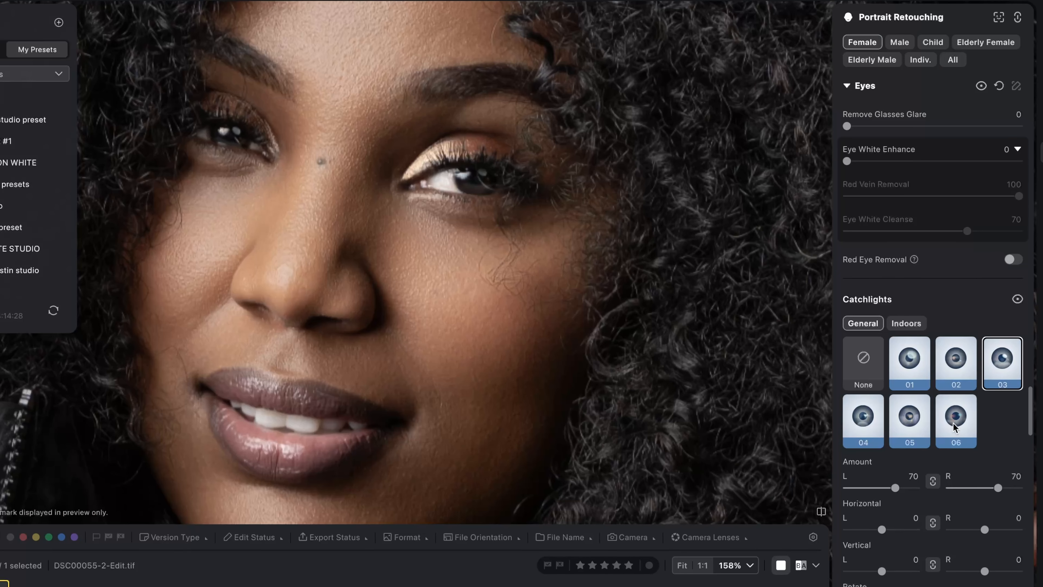
click(953, 423)
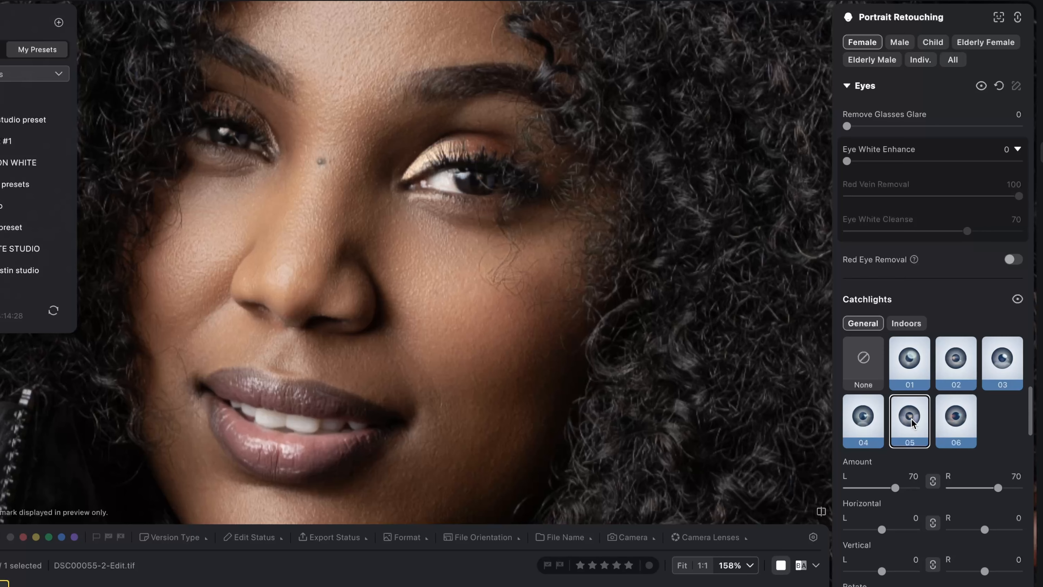
click(864, 418)
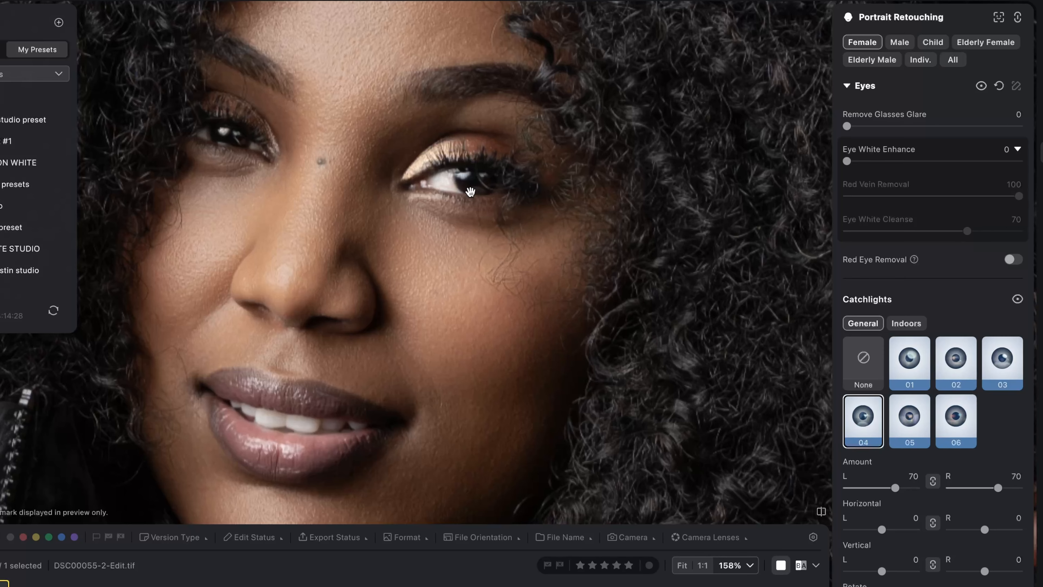
click(821, 511)
scroll(487, 222, down, 3)
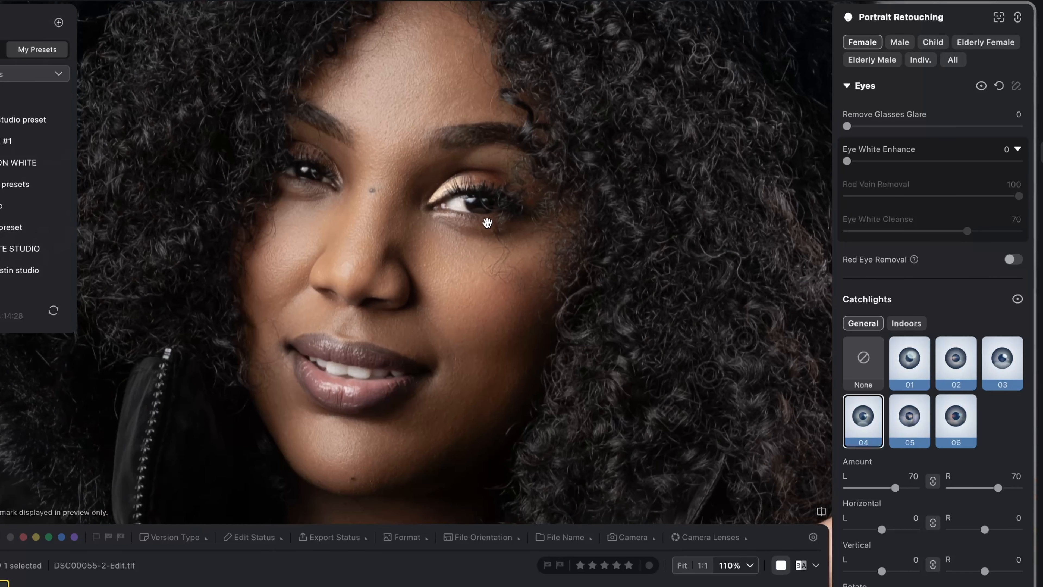
Step: View the whole portrait, move in closer, and remove the added catchlights by choosing None
scroll(487, 222, down, 10)
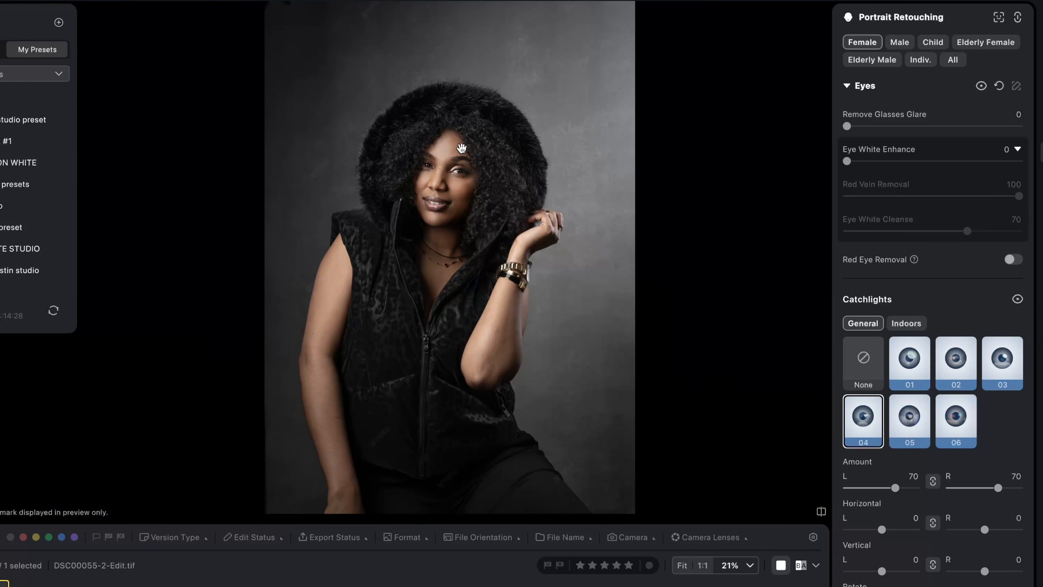
scroll(461, 148, up, 4)
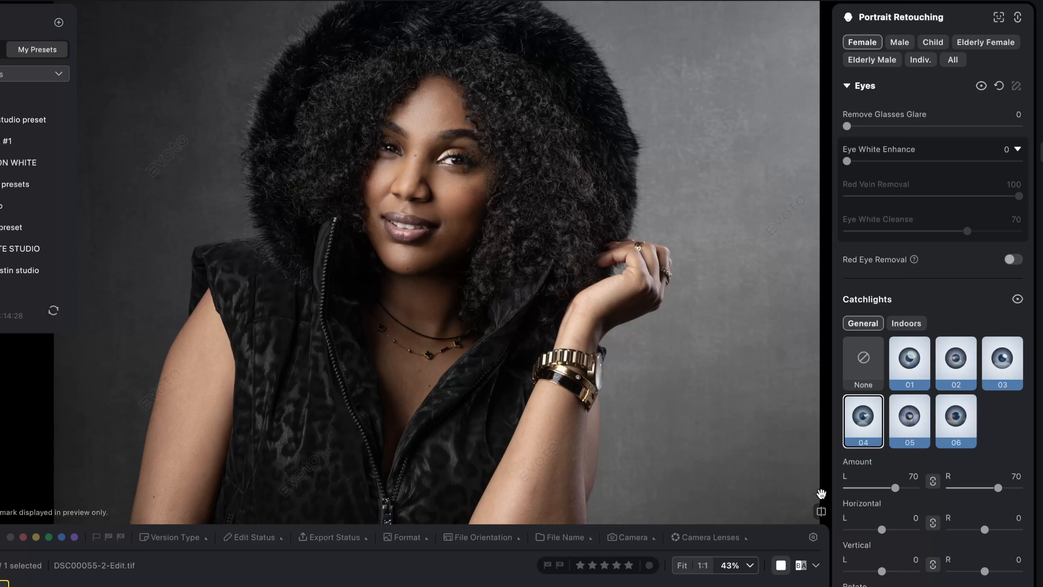
click(859, 382)
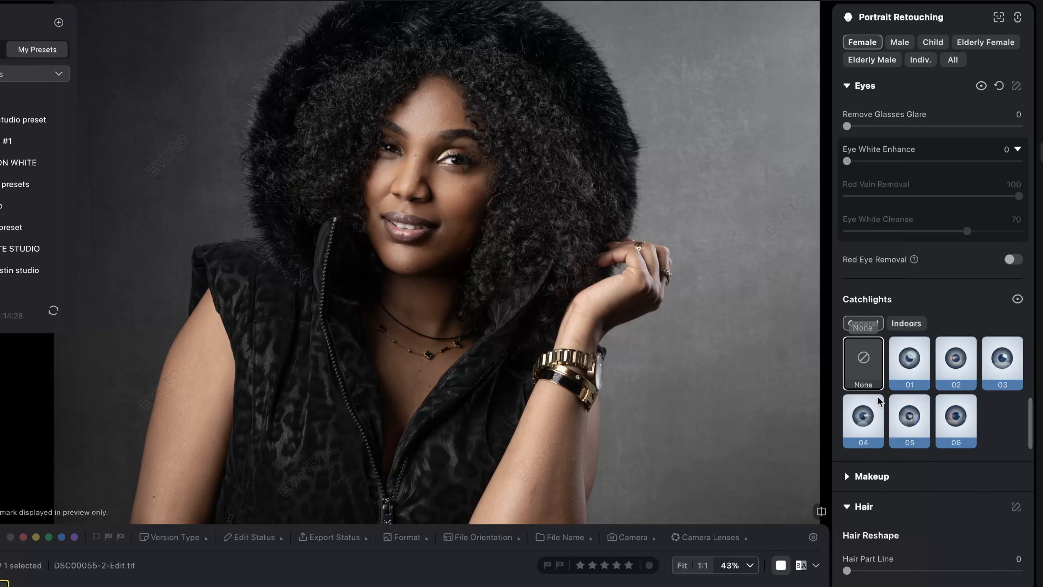
Step: Look through the Makeup settings, from Highlights, Contour and Lip Makeup to the Makeup Suite styles, down to Hair Reshape
scroll(910, 444, down, 3)
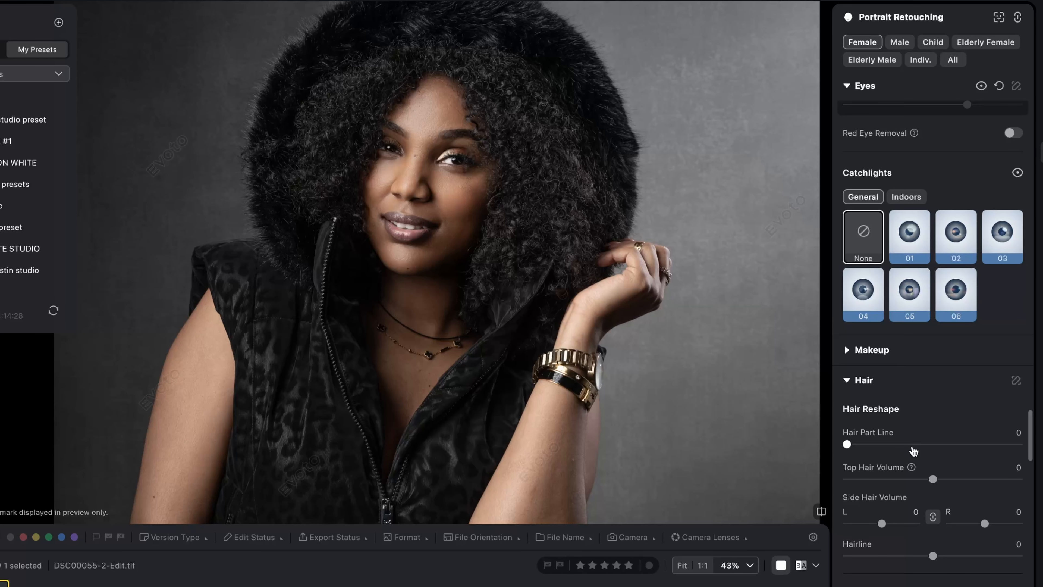
scroll(493, 135, down, 5)
scroll(493, 134, up, 1)
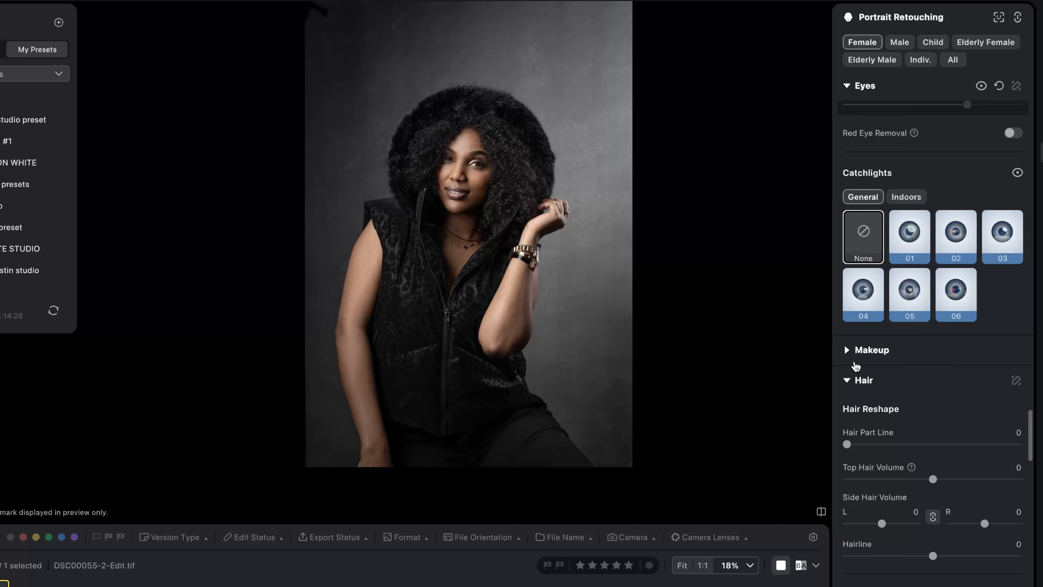
click(857, 351)
scroll(857, 353, down, 1)
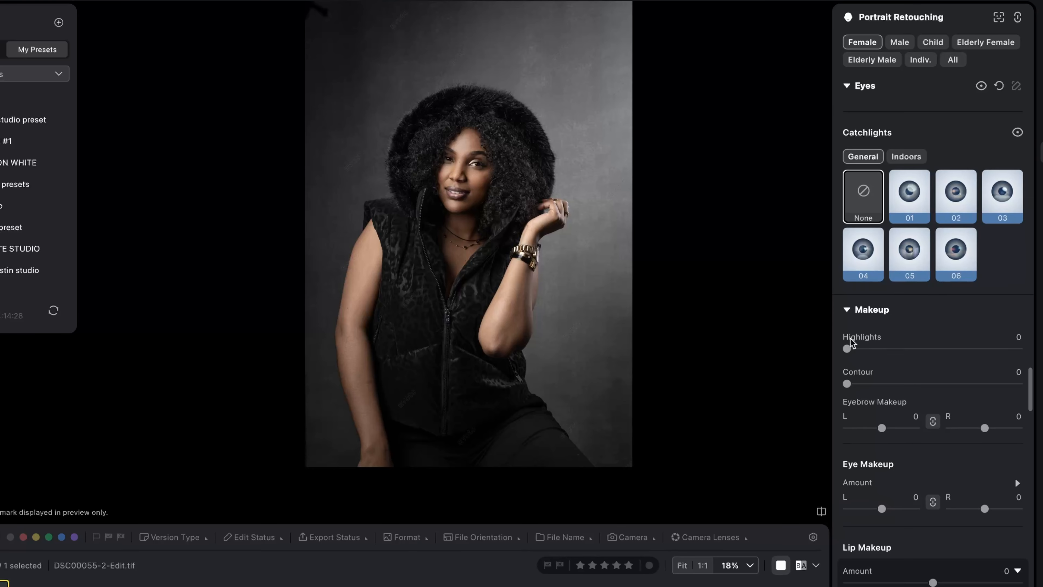
scroll(906, 415, down, 2)
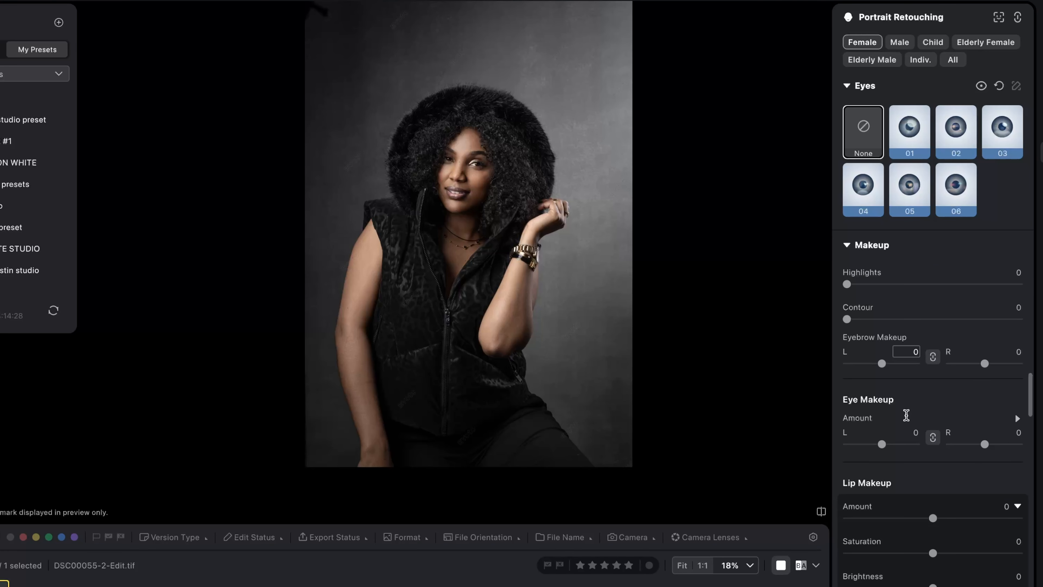
scroll(898, 430, down, 5)
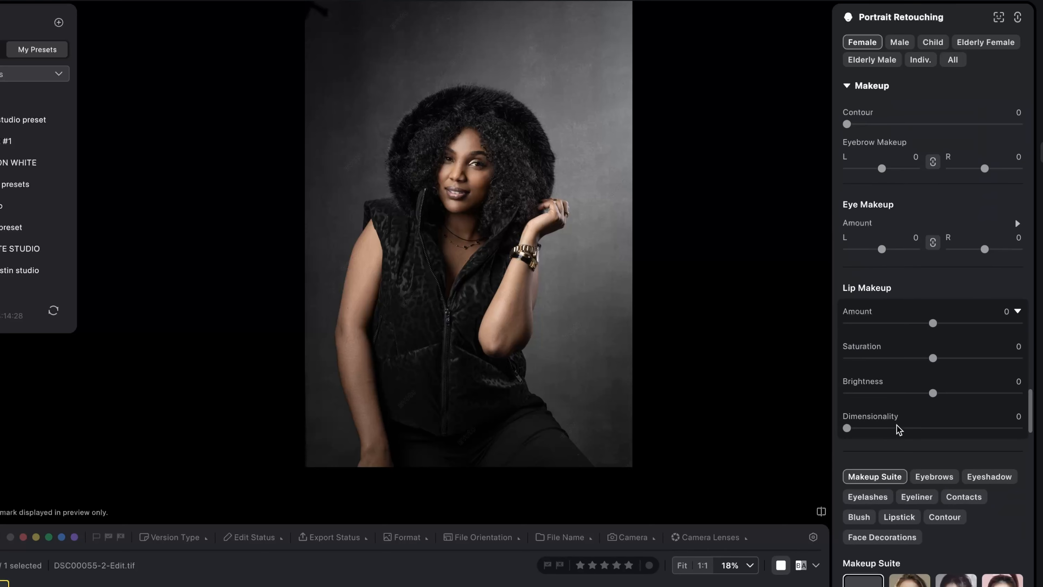
scroll(910, 341, down, 4)
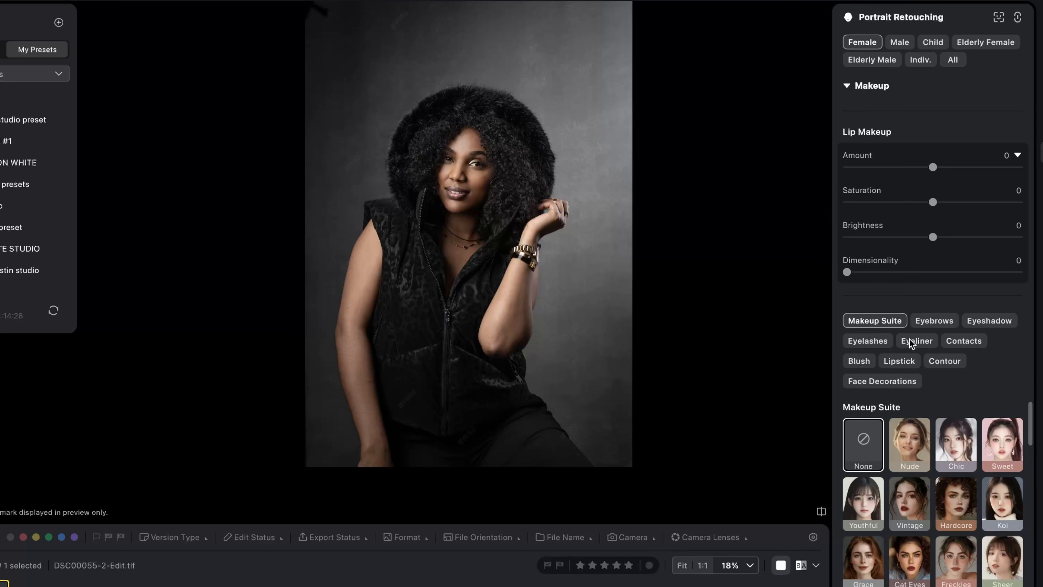
scroll(909, 339, down, 10)
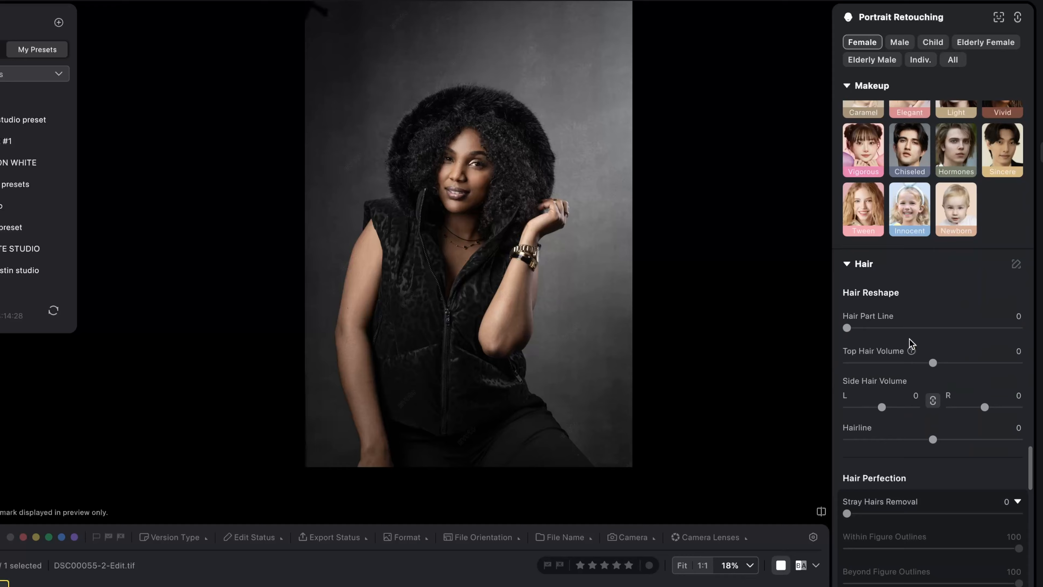
Step: Try Hair Part Line at 100 on a close view of the hair, and set it to 89
scroll(465, 148, up, 3)
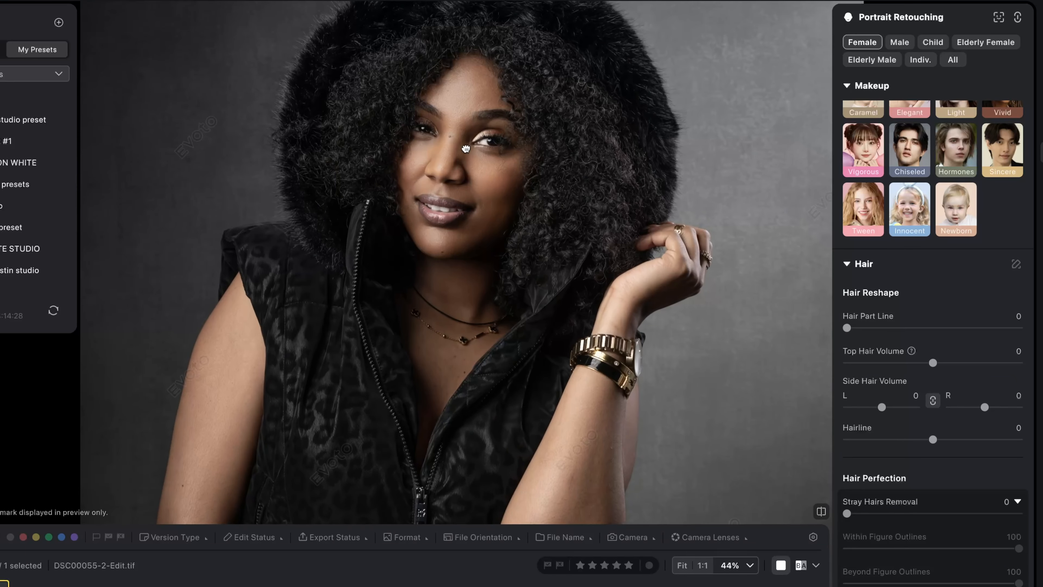
drag(466, 149, 469, 224)
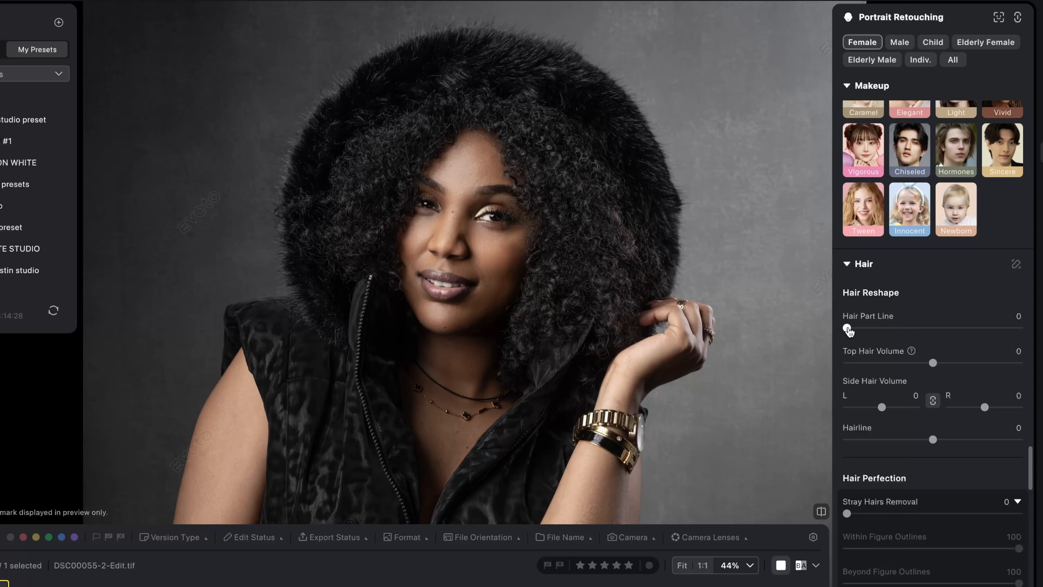
drag(848, 329, 1019, 328)
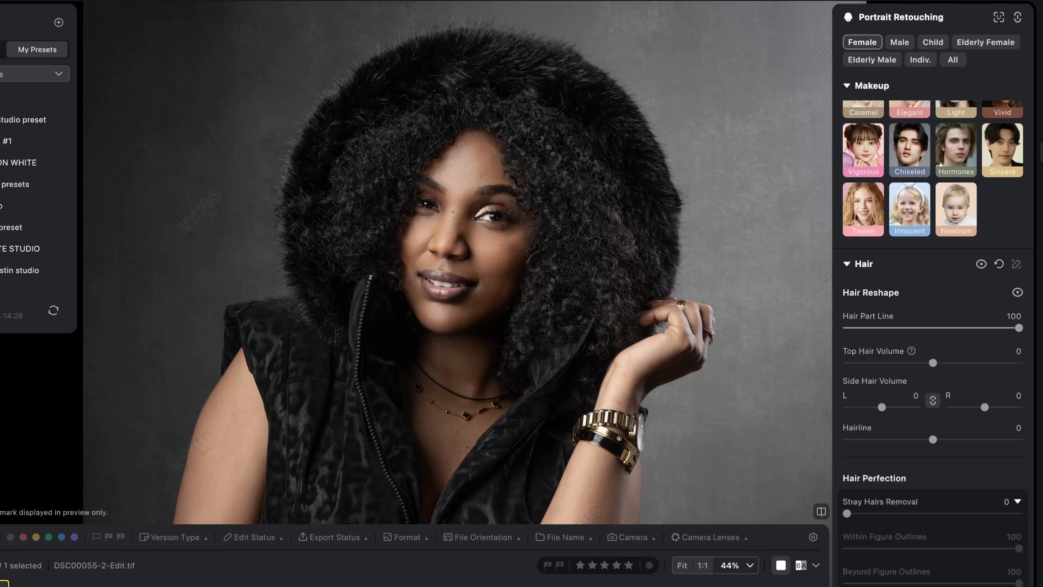
scroll(489, 128, up, 1)
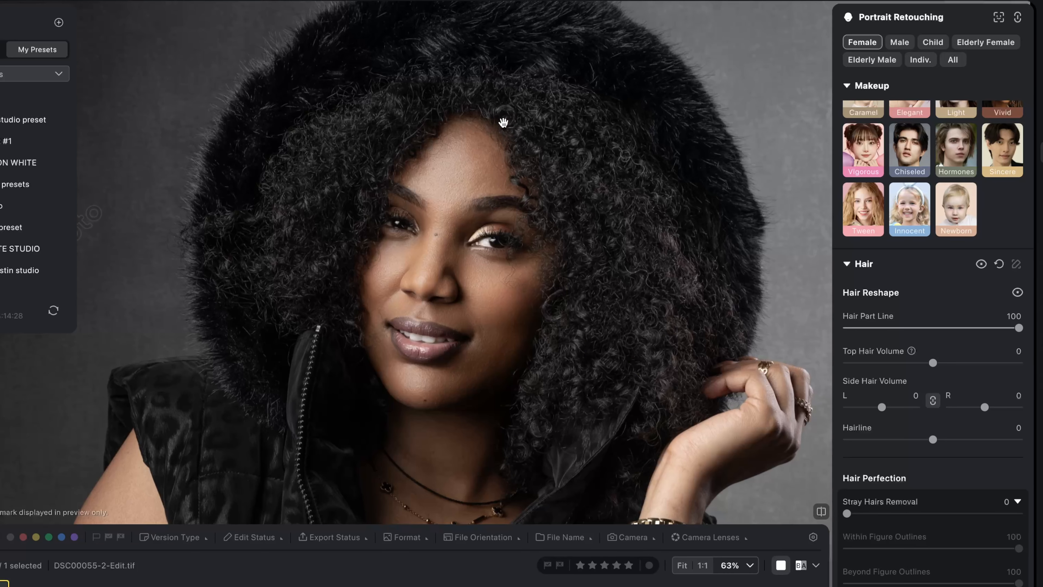
mouse_move(1019, 329)
mouse_down()
mouse_move(801, 332)
mouse_move(1017, 329)
mouse_move(1001, 328)
mouse_up()
Step: Try out Top Hair Volume, reset it, set it to 24, and compare the hair with the original
scroll(556, 230, down, 5)
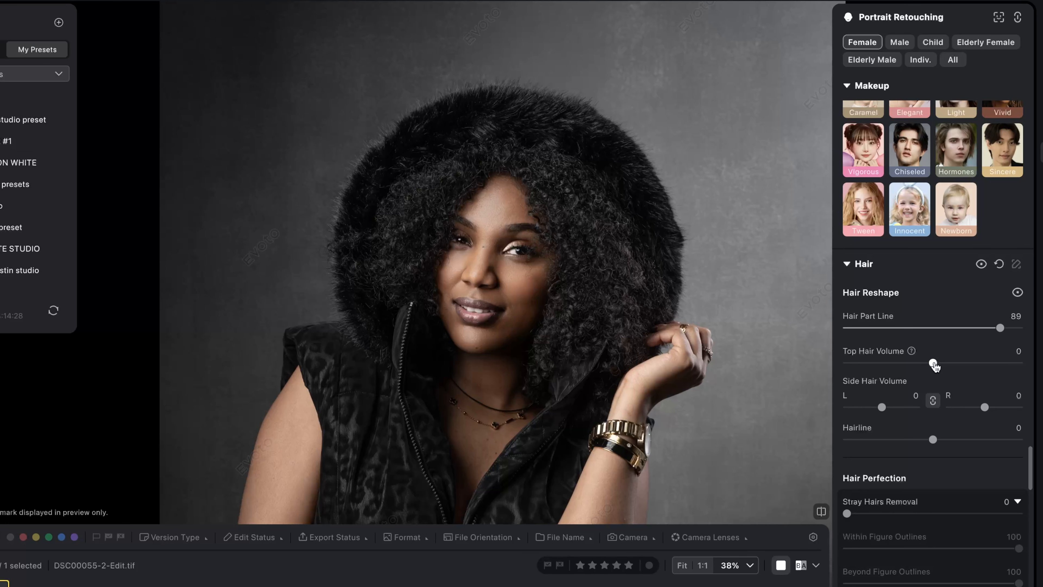
drag(935, 364, 971, 370)
double_click(970, 369)
drag(932, 365, 955, 369)
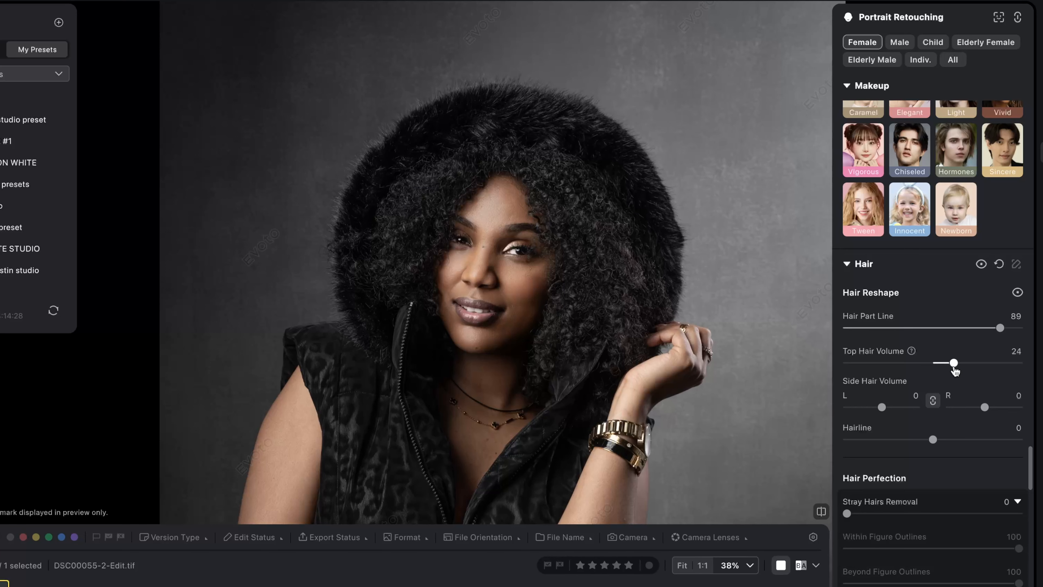
scroll(536, 285, down, 3)
drag(536, 287, 531, 190)
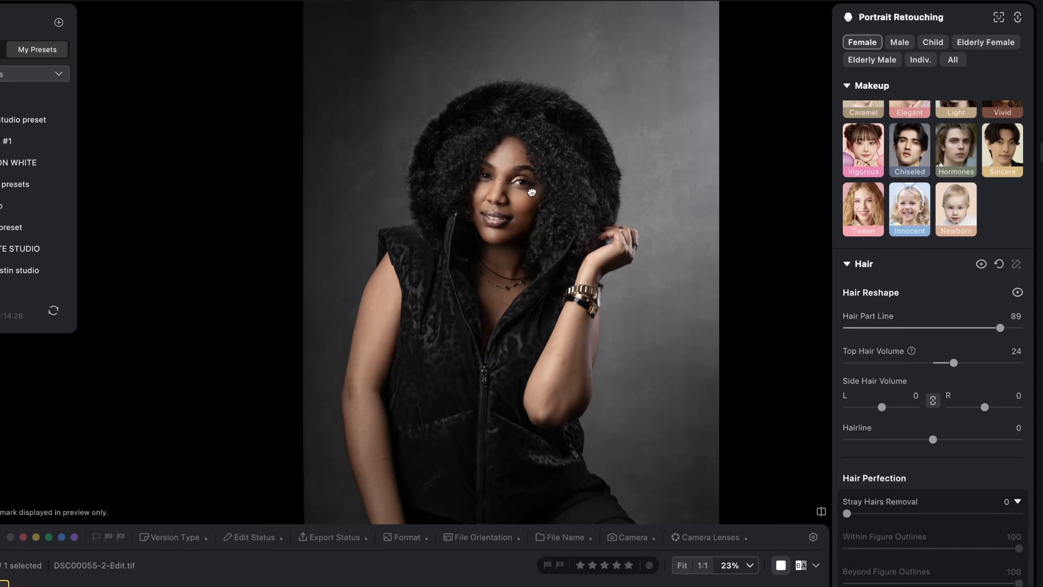
click(821, 512)
click(821, 514)
Step: Set Side Hair Volume to 83 on both sides and compare the result with the original
drag(884, 409, 912, 415)
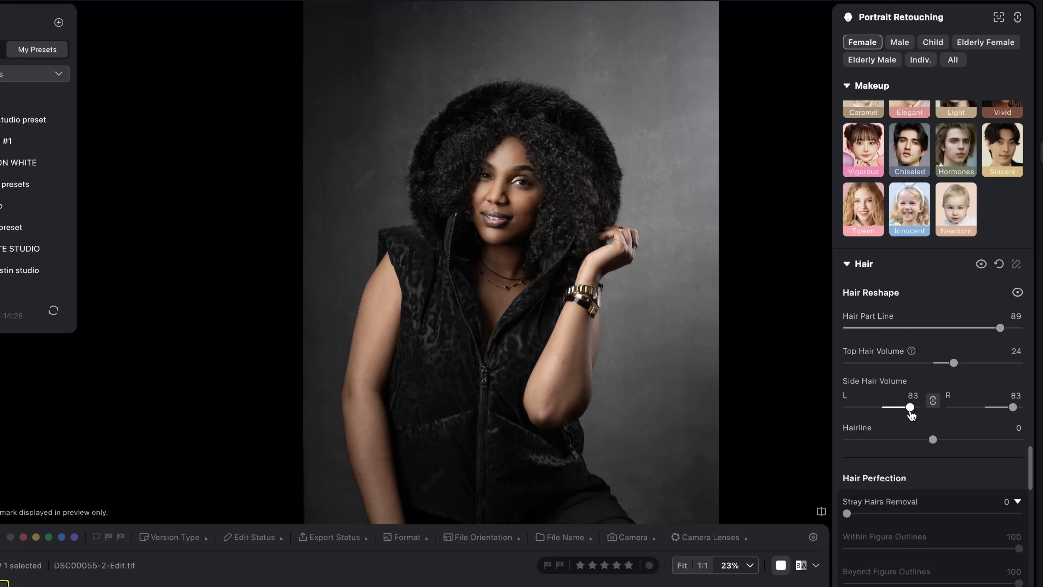
click(821, 512)
click(821, 512)
click(821, 512)
Step: Try lowering the Hairline setting and reset it to 0
scroll(932, 395, down, 2)
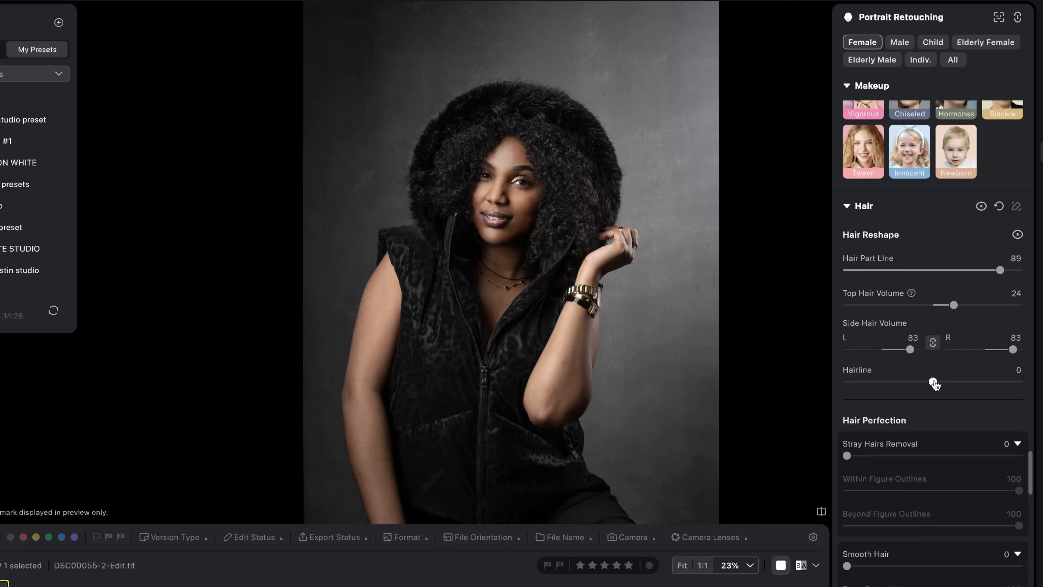
drag(934, 384, 865, 383)
double_click(865, 383)
Step: Try Stray Hairs Removal at 100, 4 and 100 again while checking the hair and fur hood, and return it to 0
scroll(933, 384, down, 4)
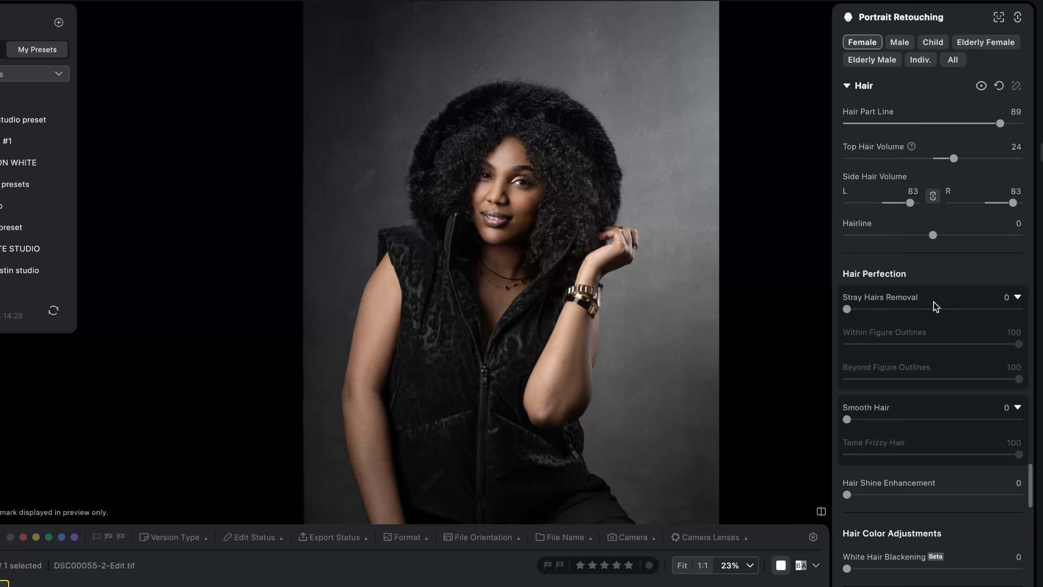
scroll(479, 137, up, 5)
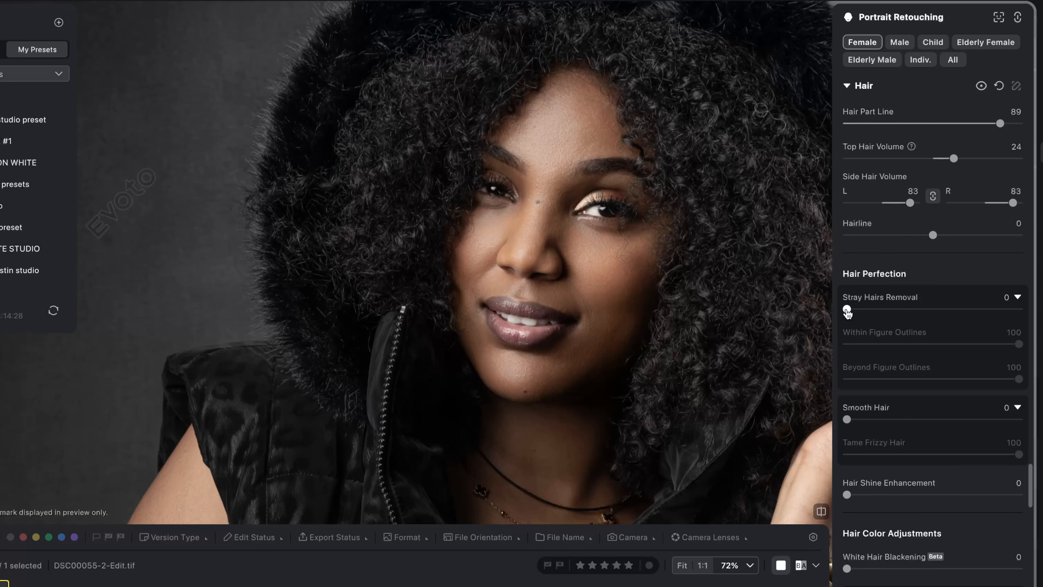
drag(847, 312, 1020, 309)
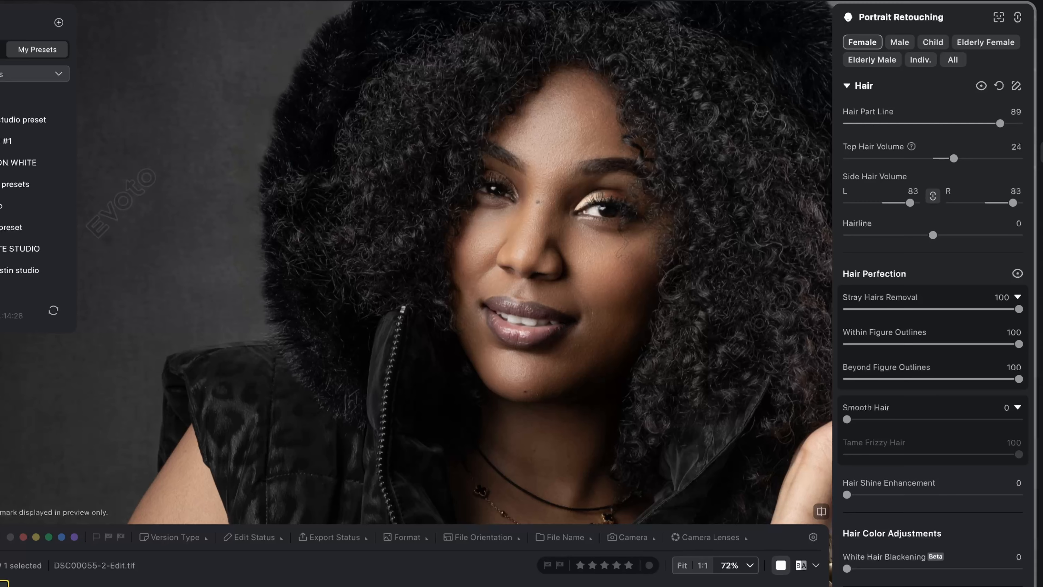
click(704, 229)
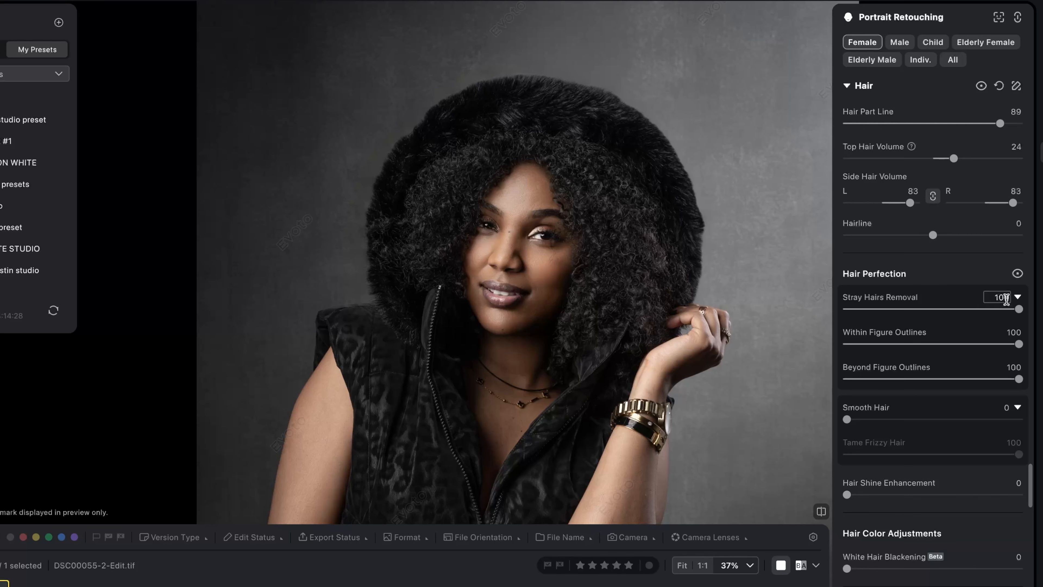
drag(1019, 312, 853, 308)
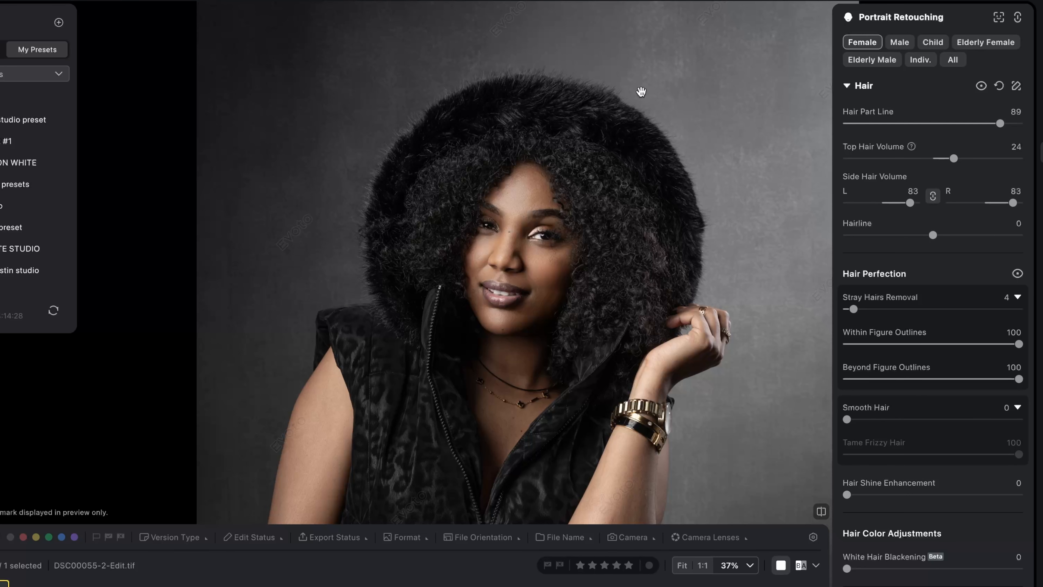
scroll(640, 92, up, 3)
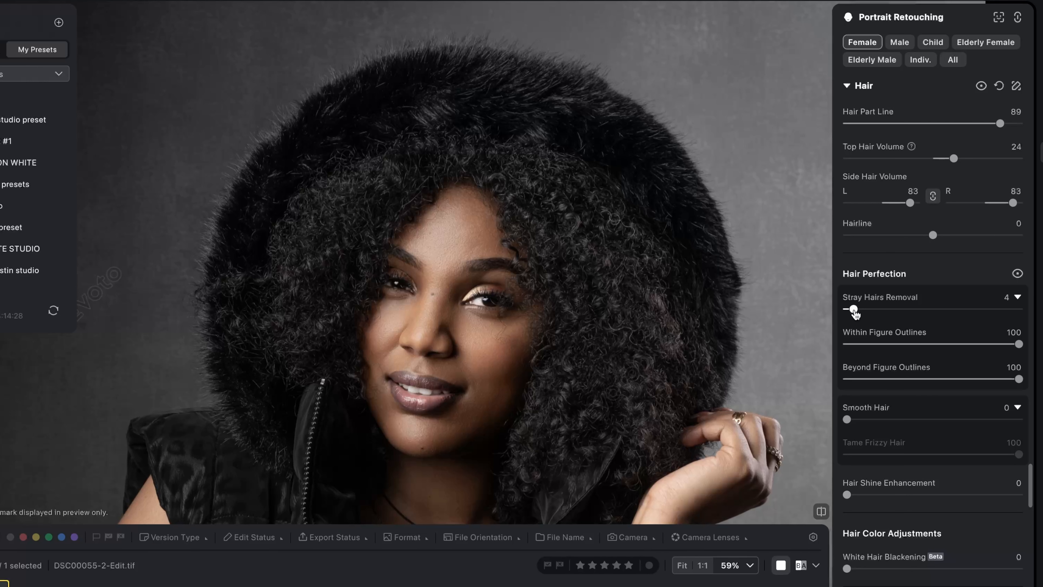
drag(853, 308, 1019, 309)
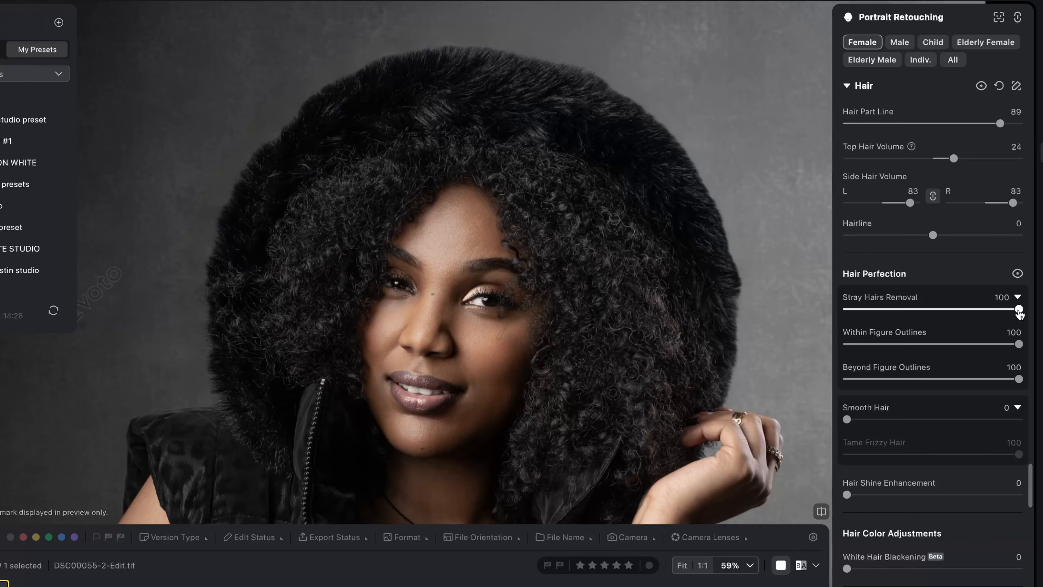
drag(1020, 309, 689, 314)
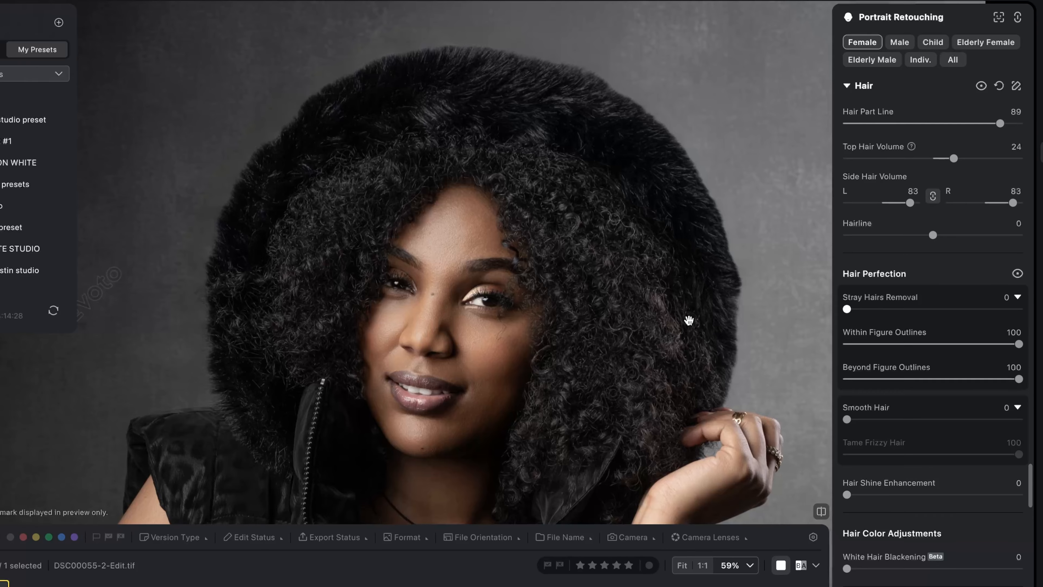
Step: Look through the remaining Hair settings down to Full Body Reshape, and compare the portrait with the original at different magnifications
scroll(864, 370, down, 5)
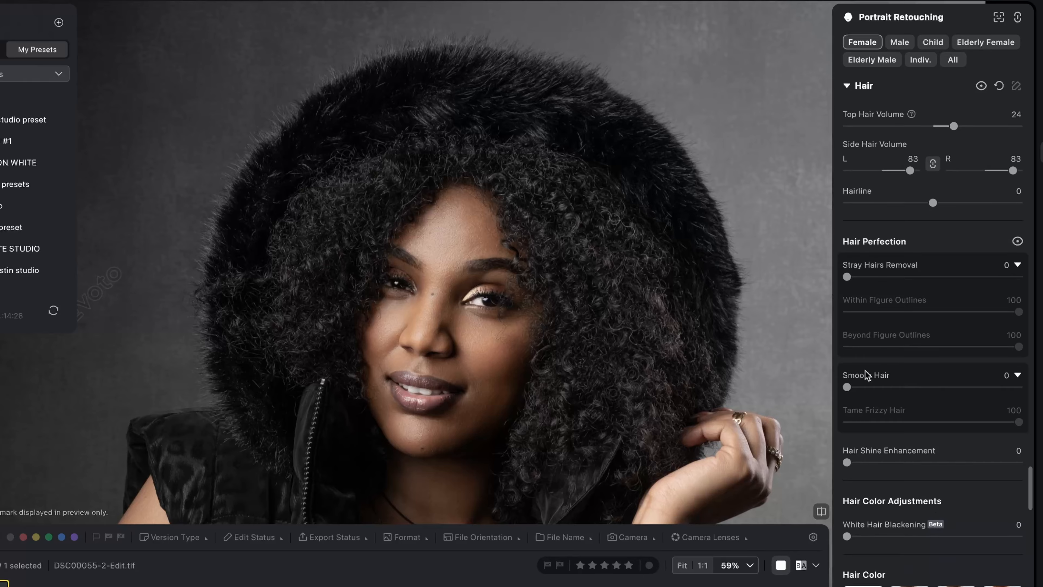
scroll(864, 370, down, 10)
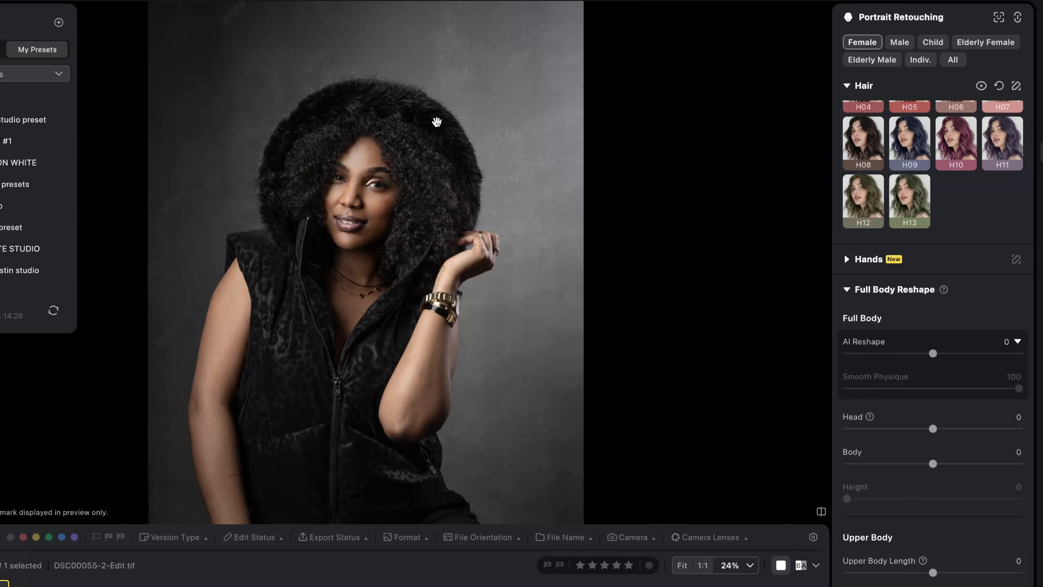
scroll(394, 165, up, 3)
scroll(394, 164, up, 1)
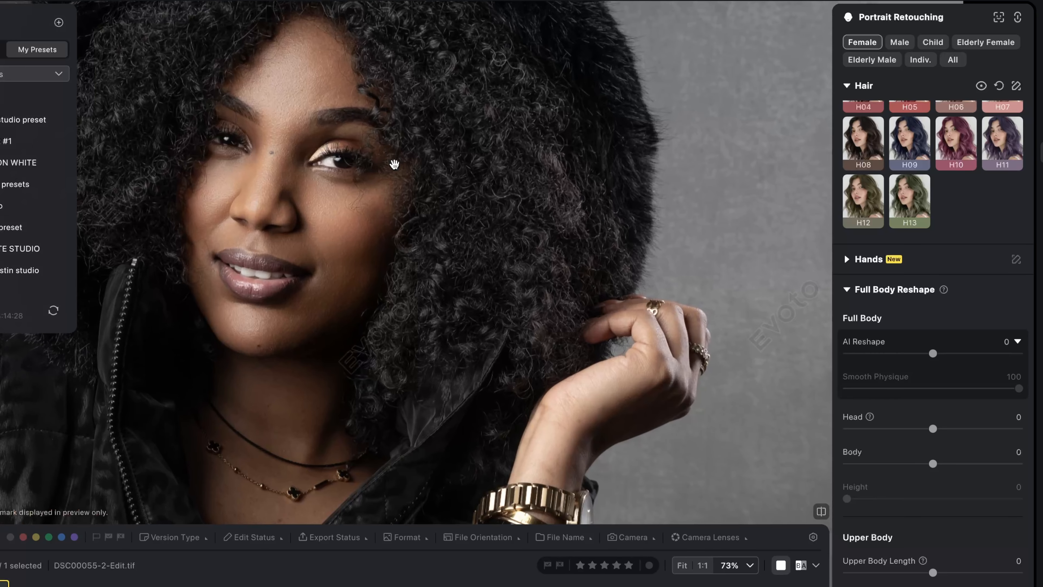
click(821, 512)
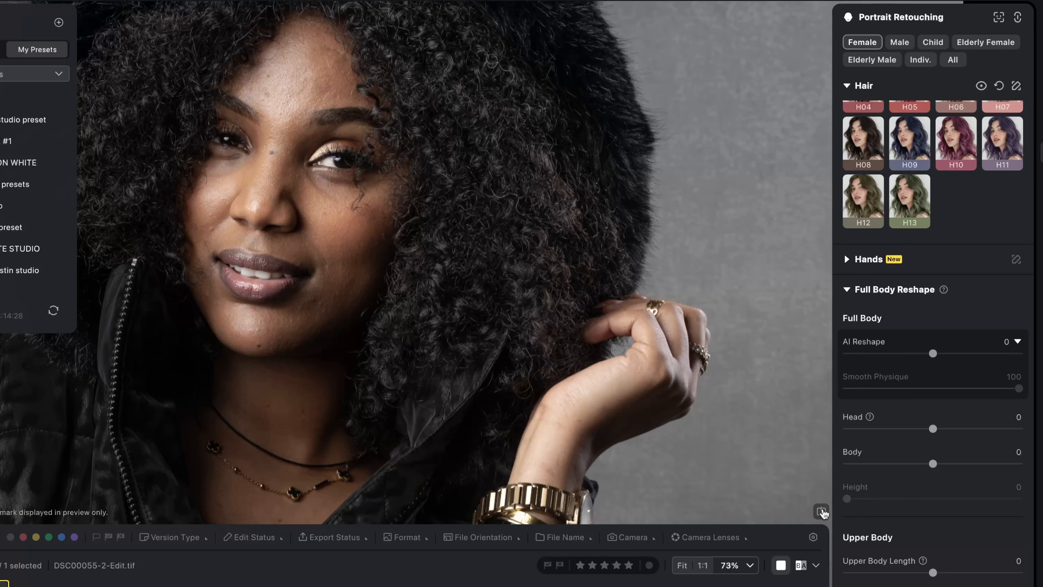
scroll(521, 270, down, 3)
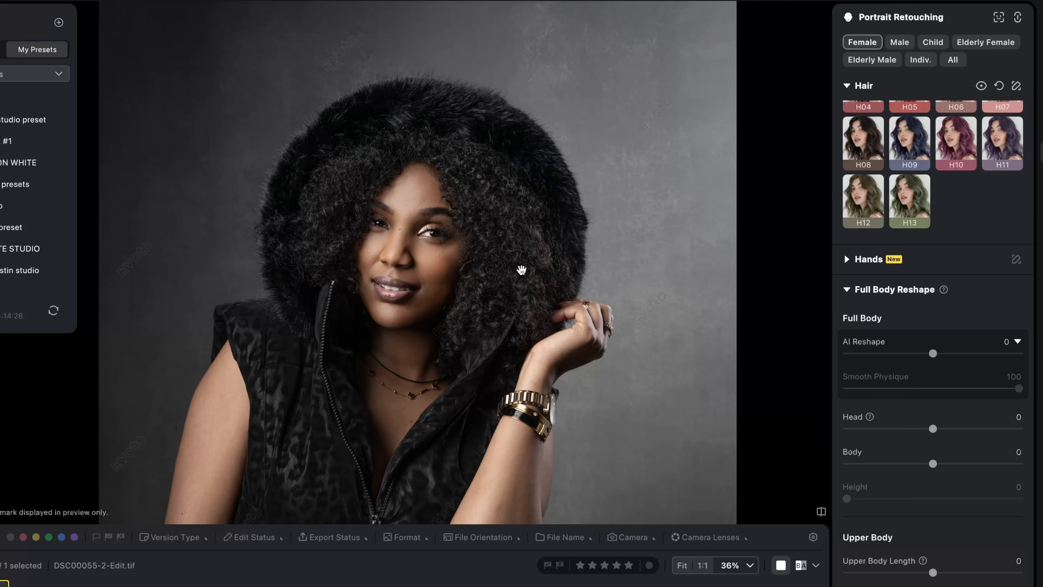
scroll(522, 270, up, 1)
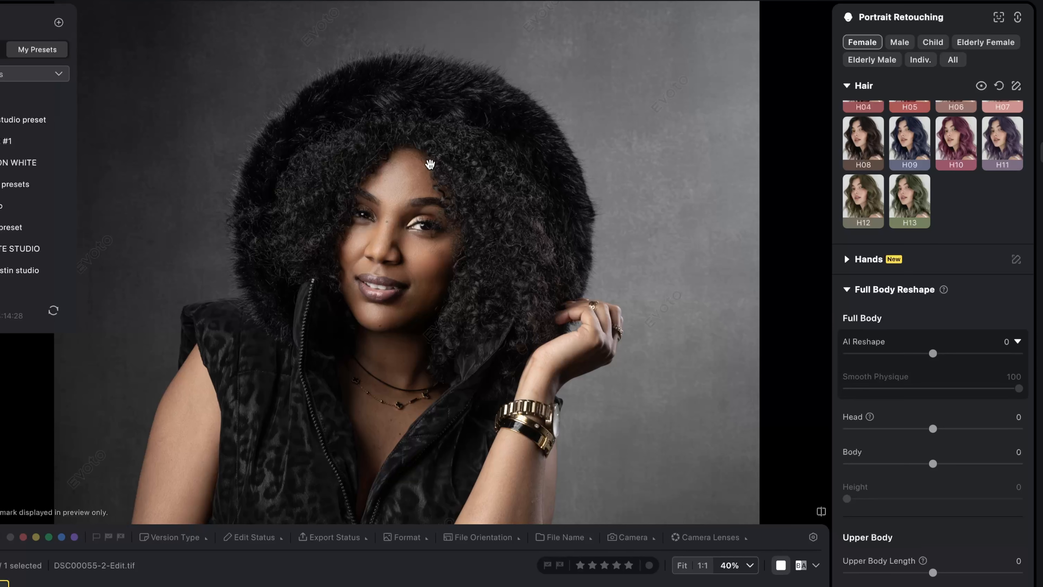
scroll(433, 164, up, 3)
scroll(433, 164, down, 1)
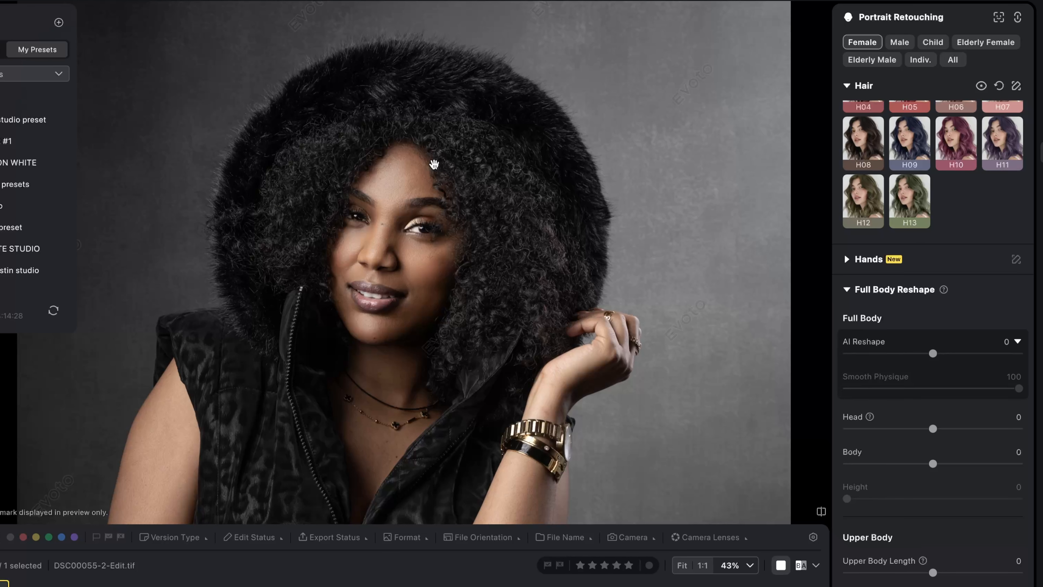
drag(433, 164, 435, 143)
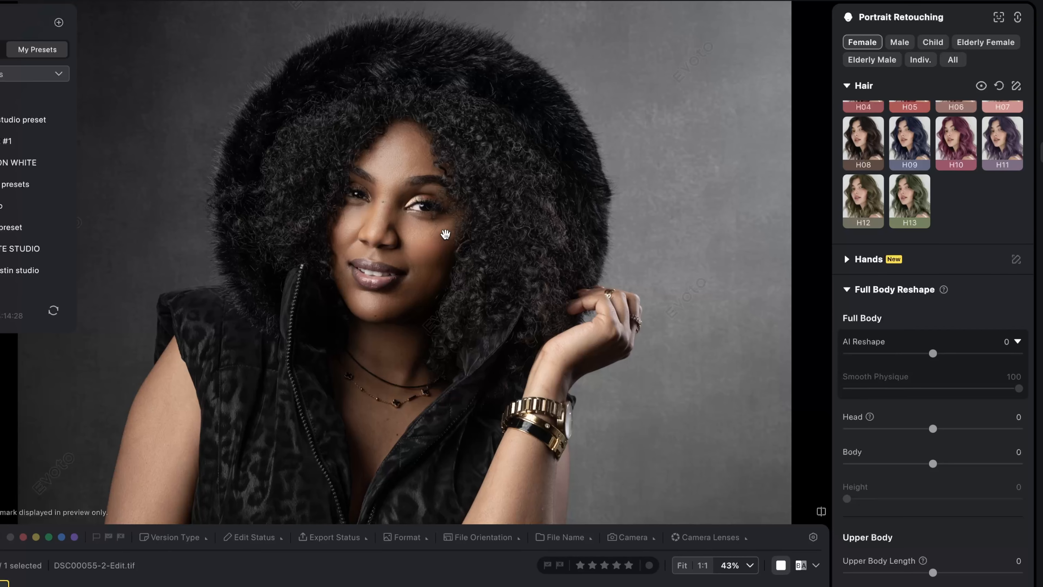
Step: Review the Full Body Reshape settings and examine the woman's body and the backdrop at different magnifications
scroll(921, 438, down, 3)
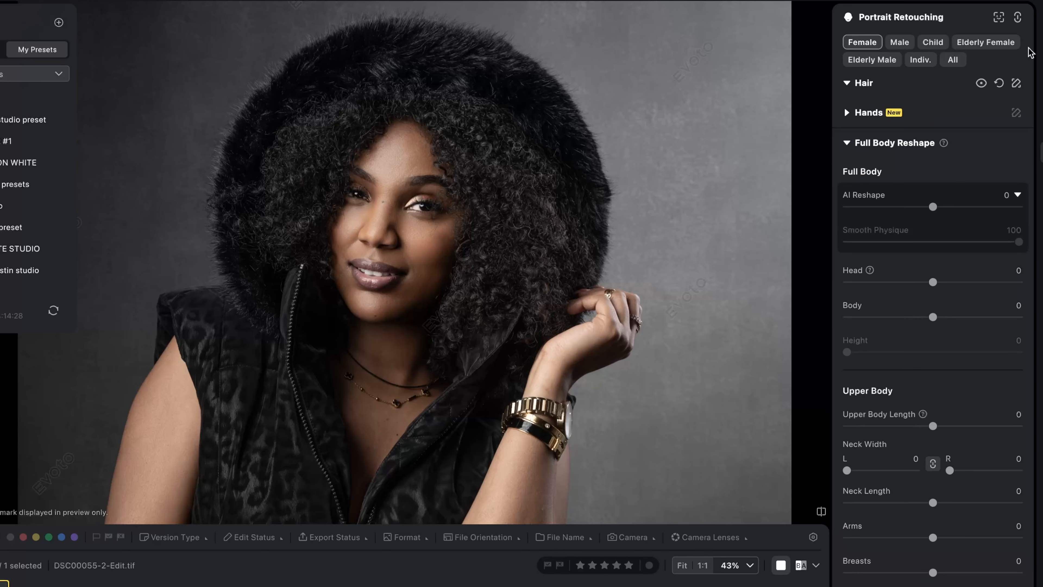
scroll(480, 177, down, 5)
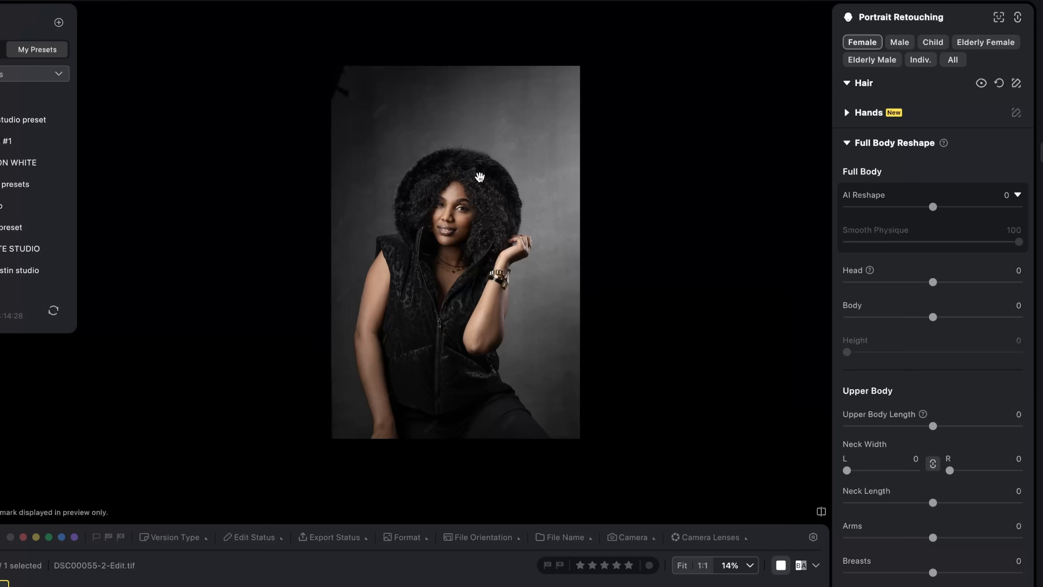
scroll(479, 177, up, 3)
scroll(472, 179, down, 1)
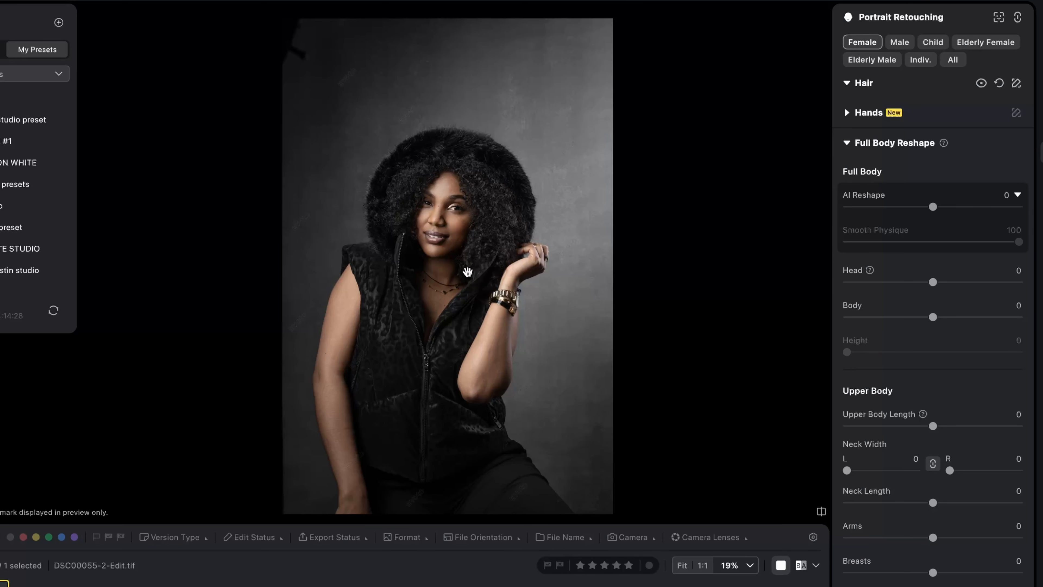
scroll(467, 272, up, 5)
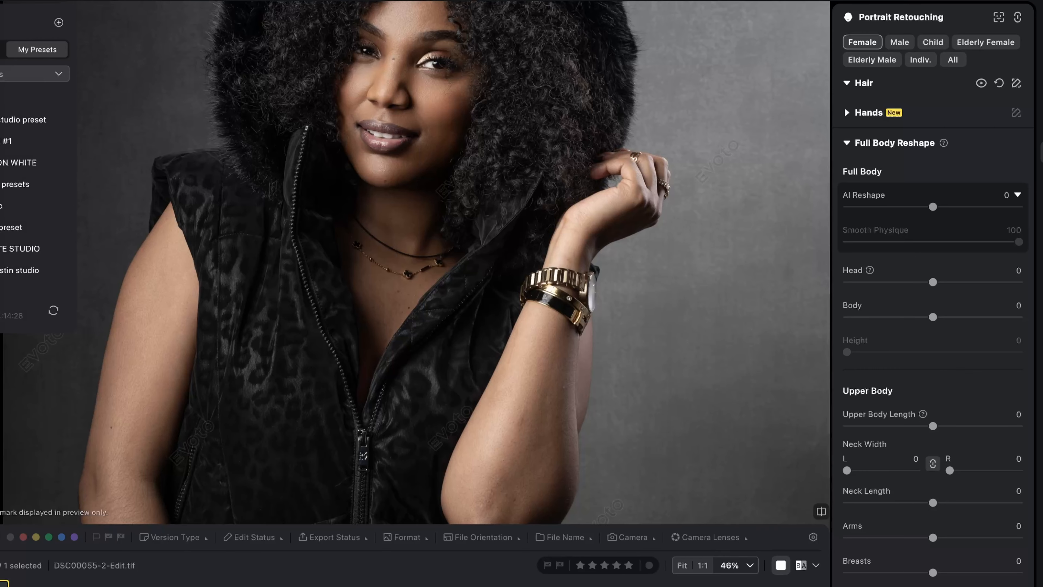
Step: Open the Background Adjustments and try the Gray02, Brown03 and Fabric02 backdrops behind the woman
click(1040, 190)
scroll(458, 231, down, 5)
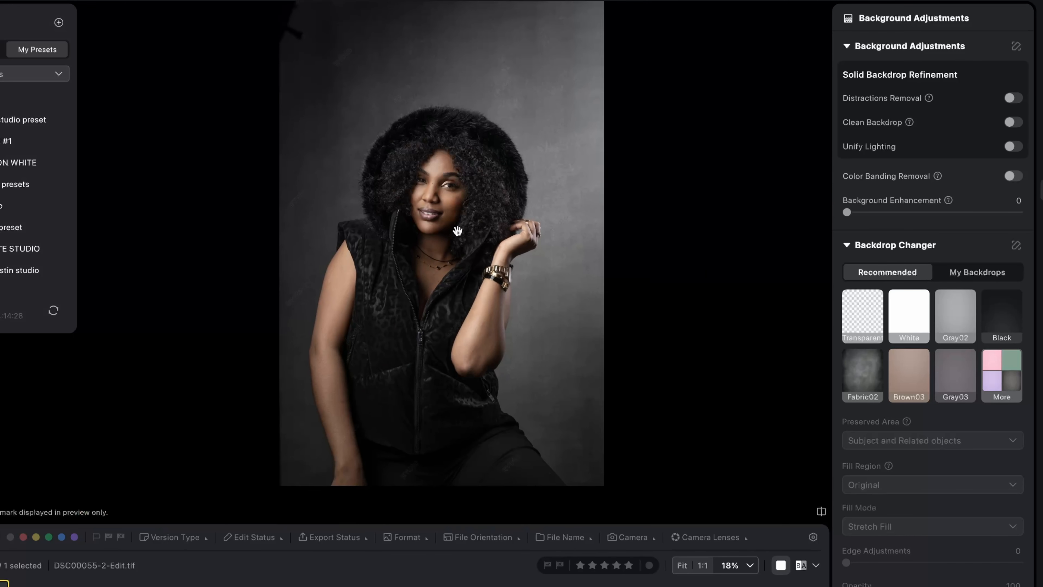
scroll(458, 231, up, 2)
scroll(456, 233, down, 1)
scroll(456, 233, up, 1)
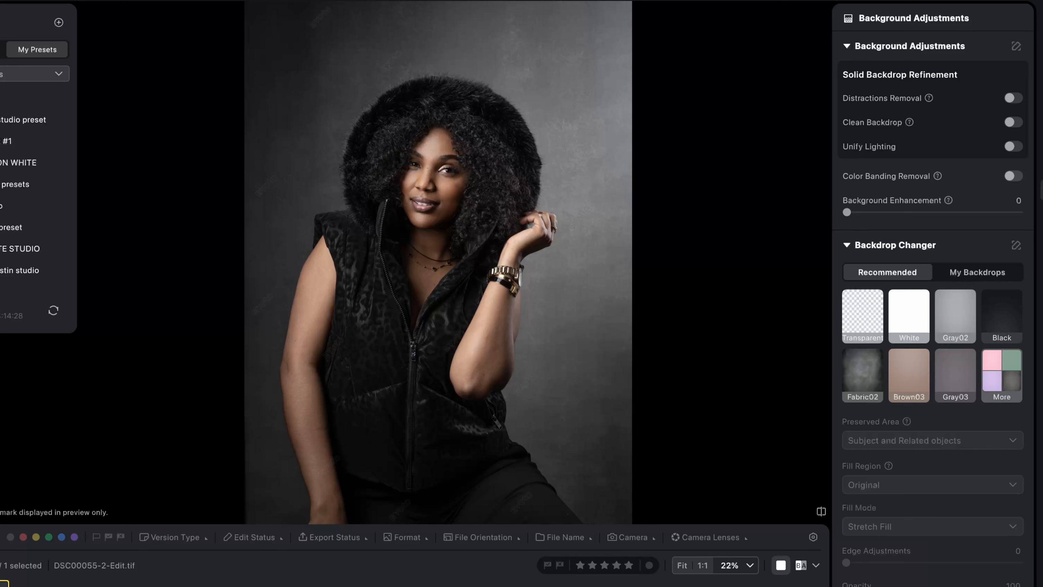
click(958, 307)
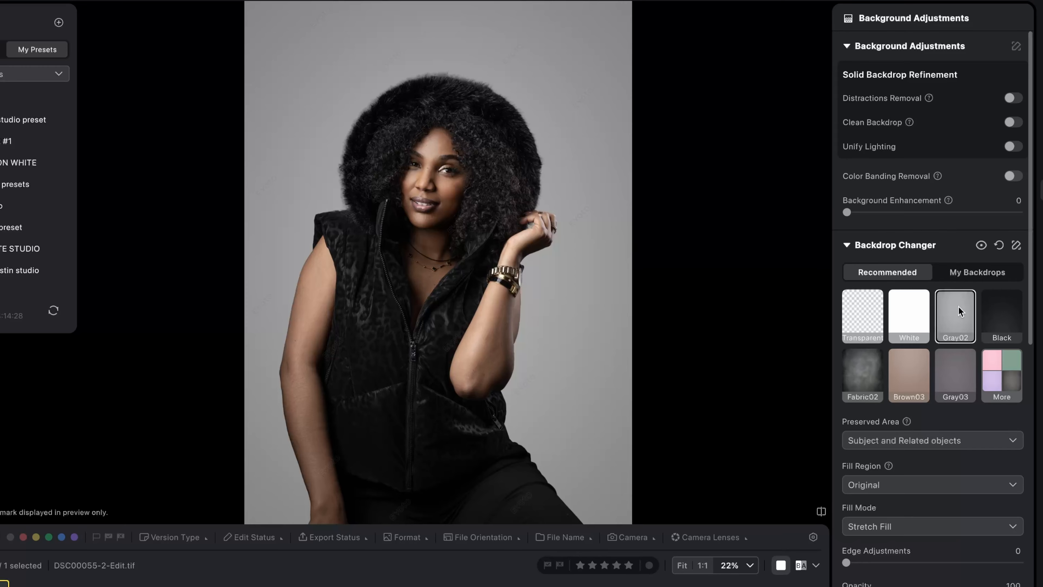
click(912, 370)
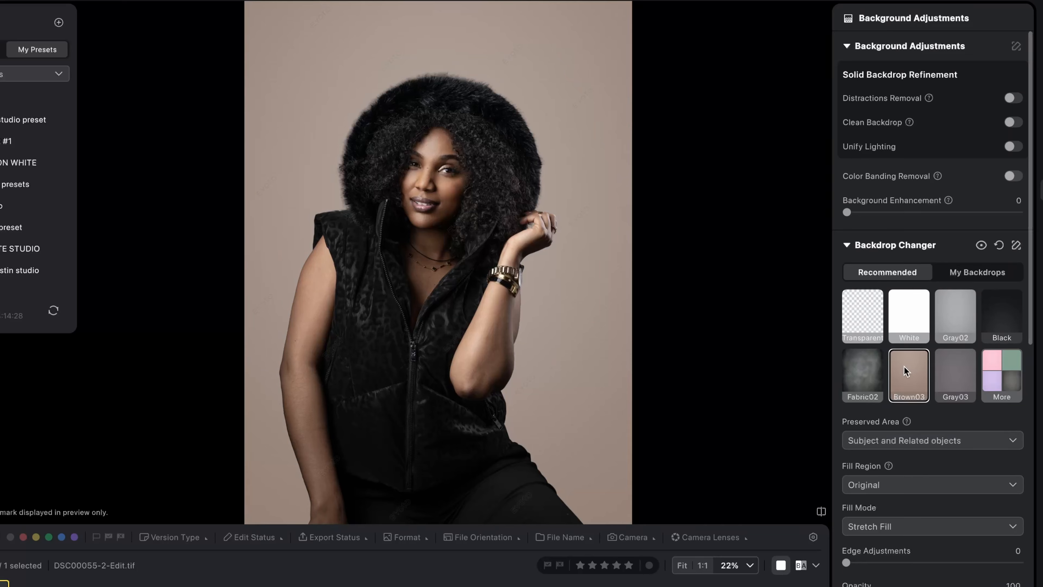
click(855, 373)
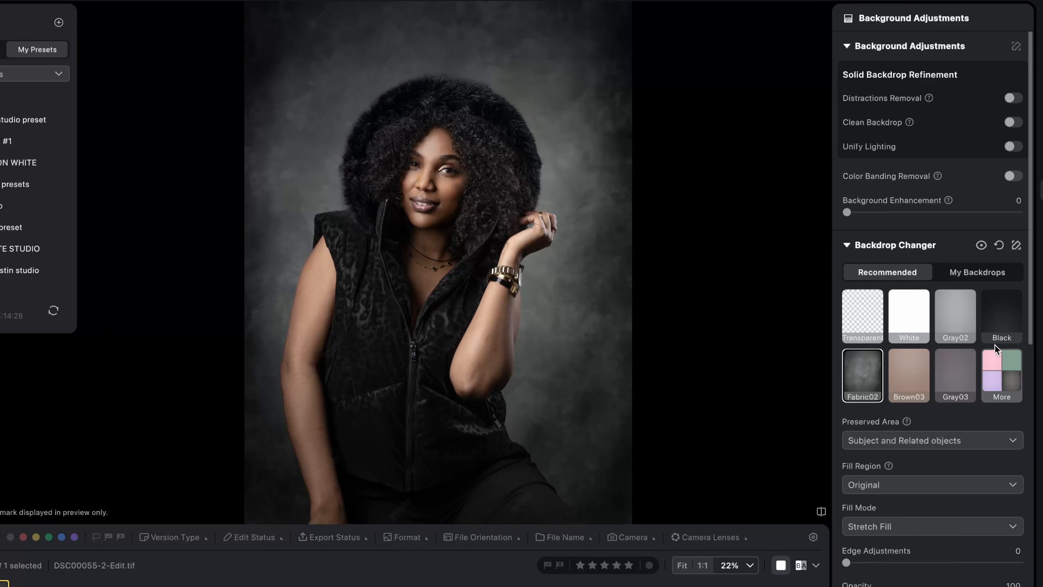
Step: Open the full backdrop collection and try Fabric03, Fabric04, Gray03, Gray02 and Gray01
click(996, 365)
click(945, 202)
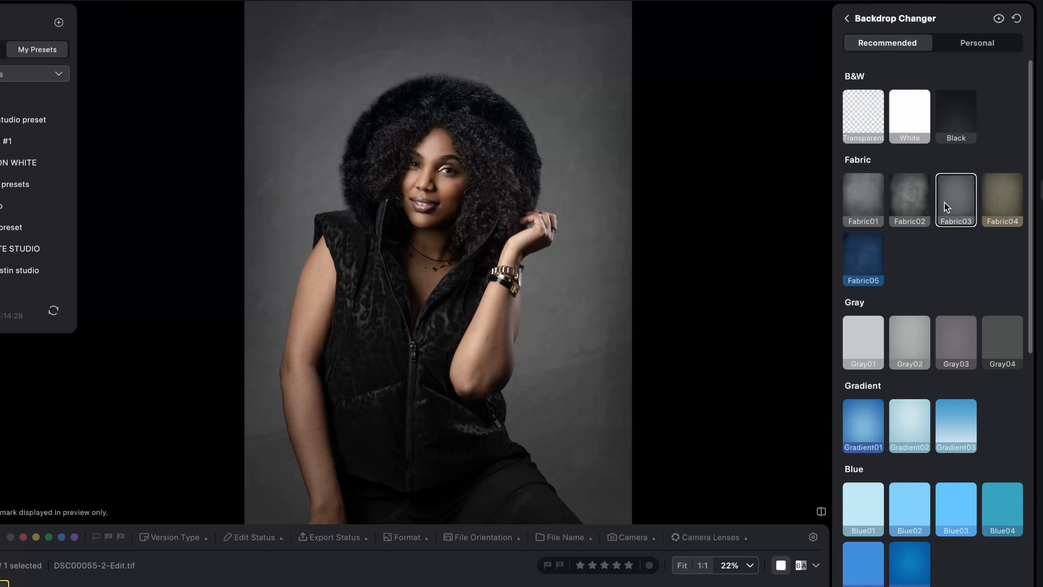
click(1004, 198)
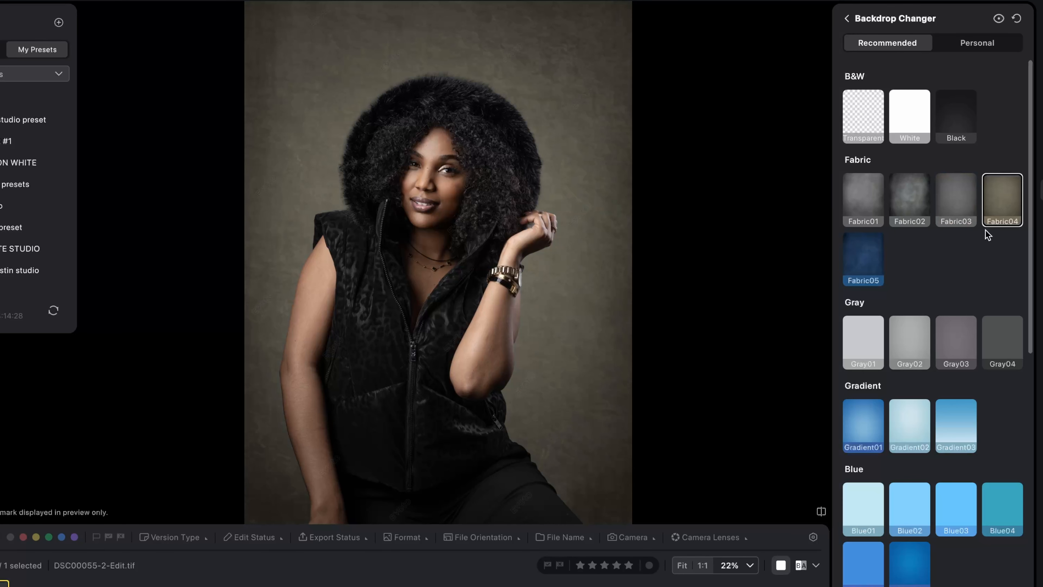
click(957, 332)
click(903, 343)
click(858, 346)
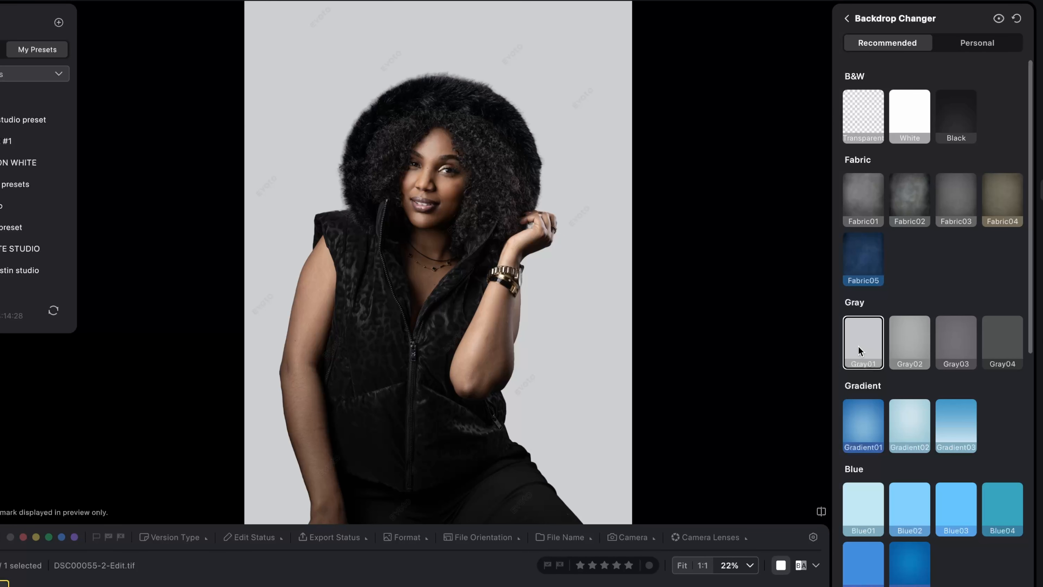
Step: Try the Gradient01, Gradient02 and Gradient03 backdrops, check the personal backdrops and return to the Background Adjustments
click(867, 422)
click(918, 425)
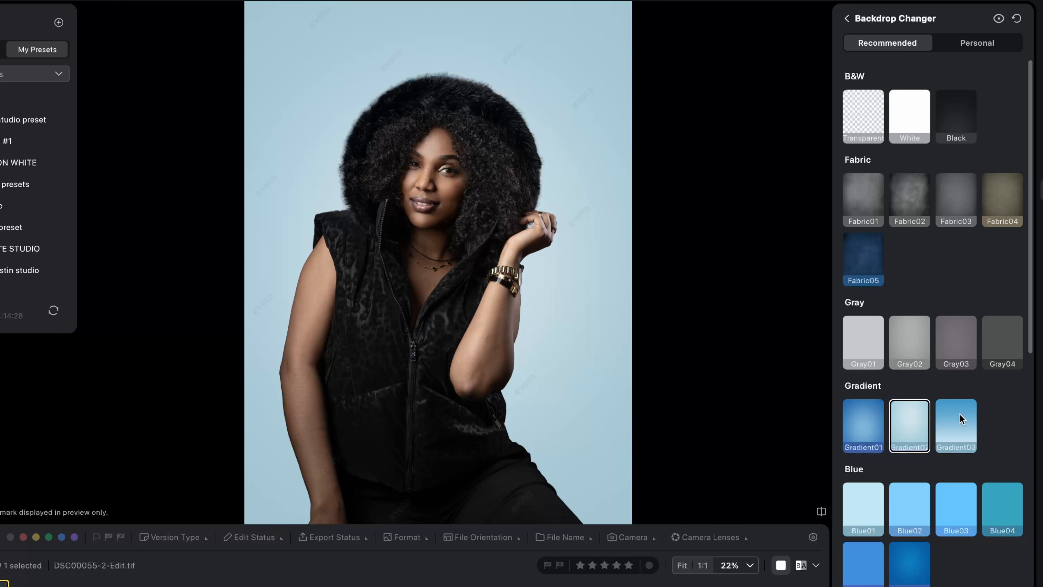
click(962, 419)
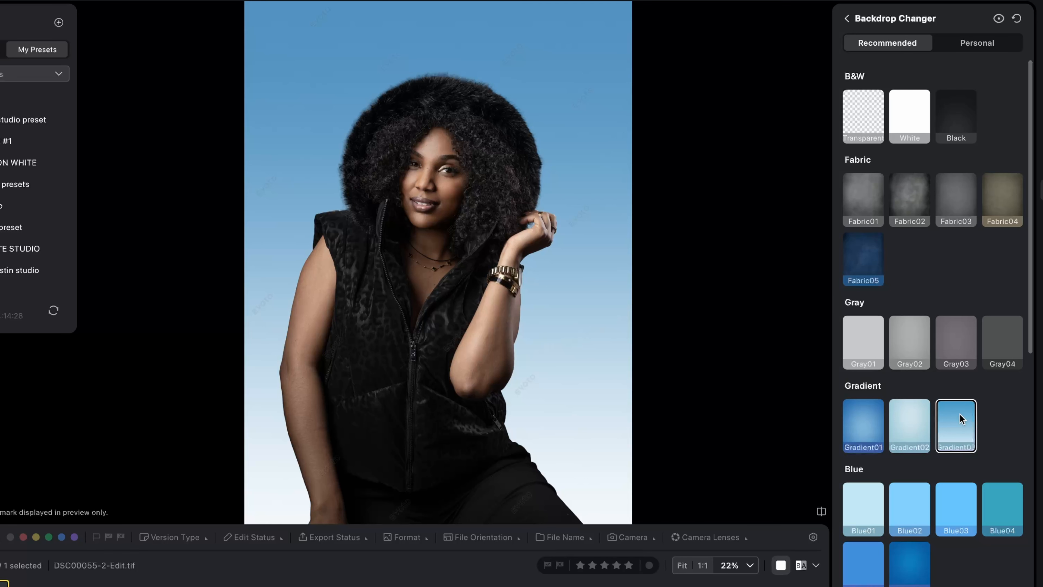
click(978, 45)
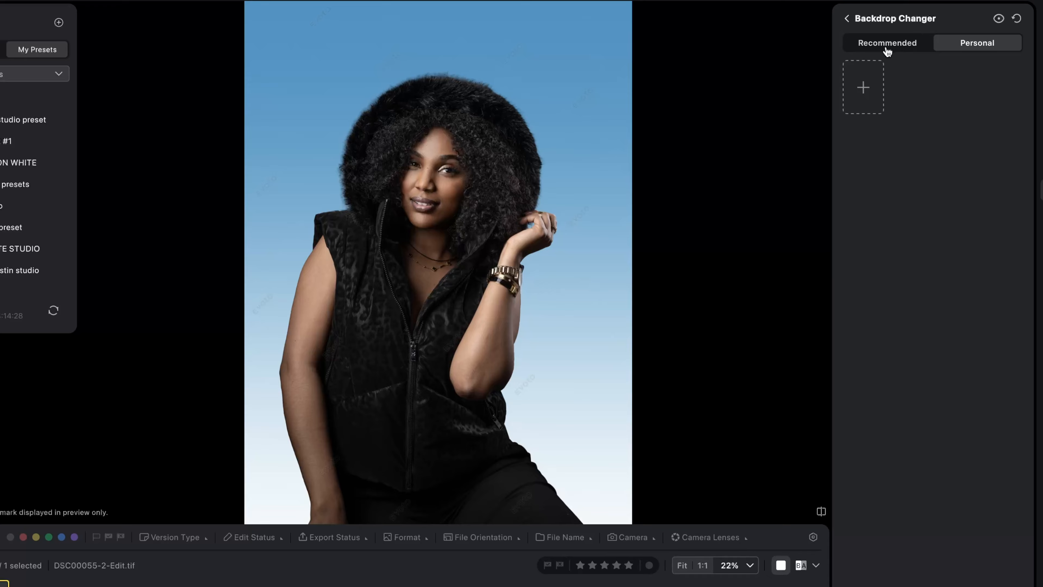
click(898, 46)
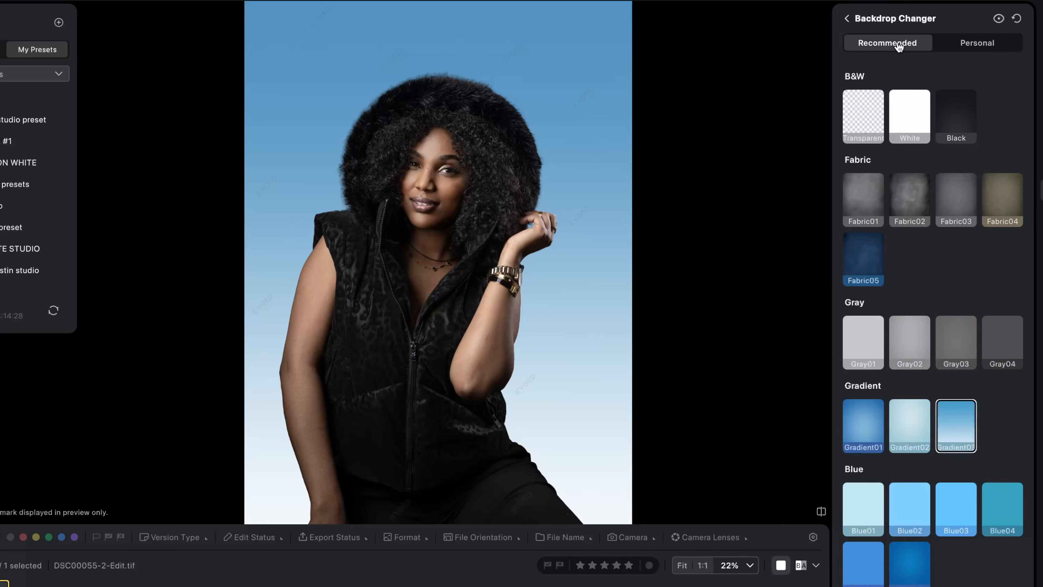
click(847, 19)
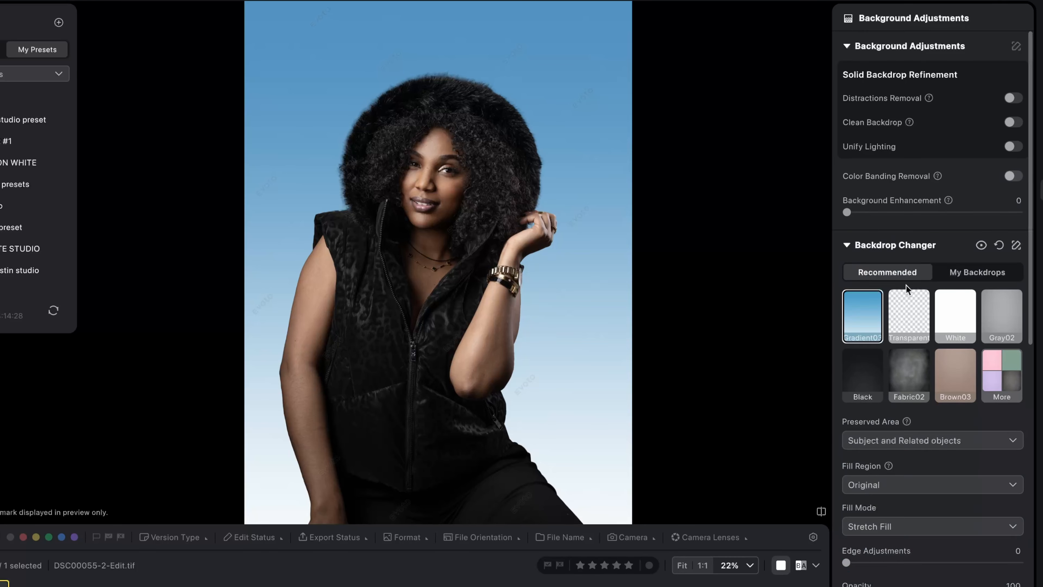
Step: Try the Transparent backdrop and reset the Backdrop Changer to the original studio background
click(904, 313)
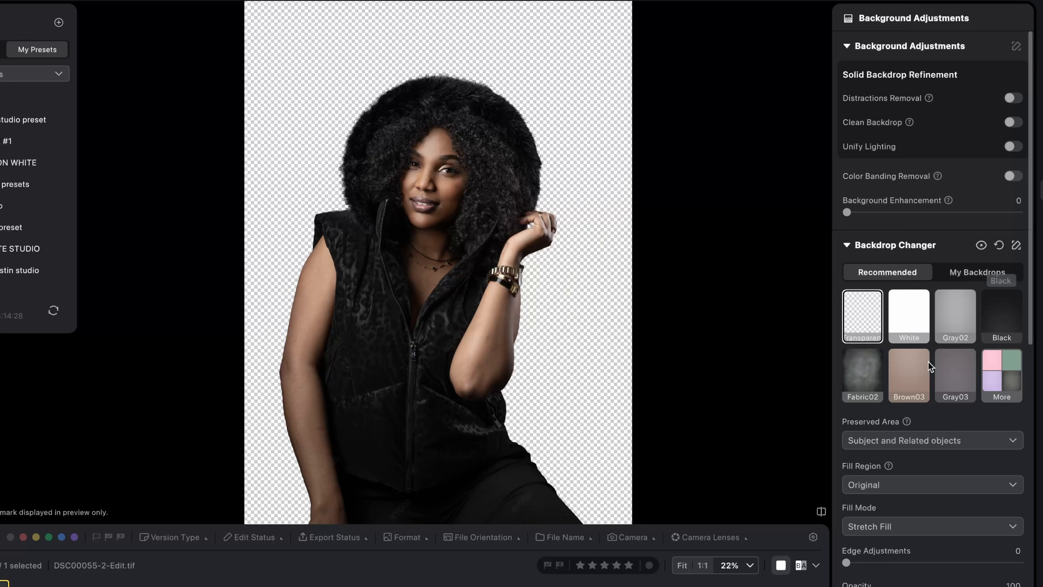
click(1000, 246)
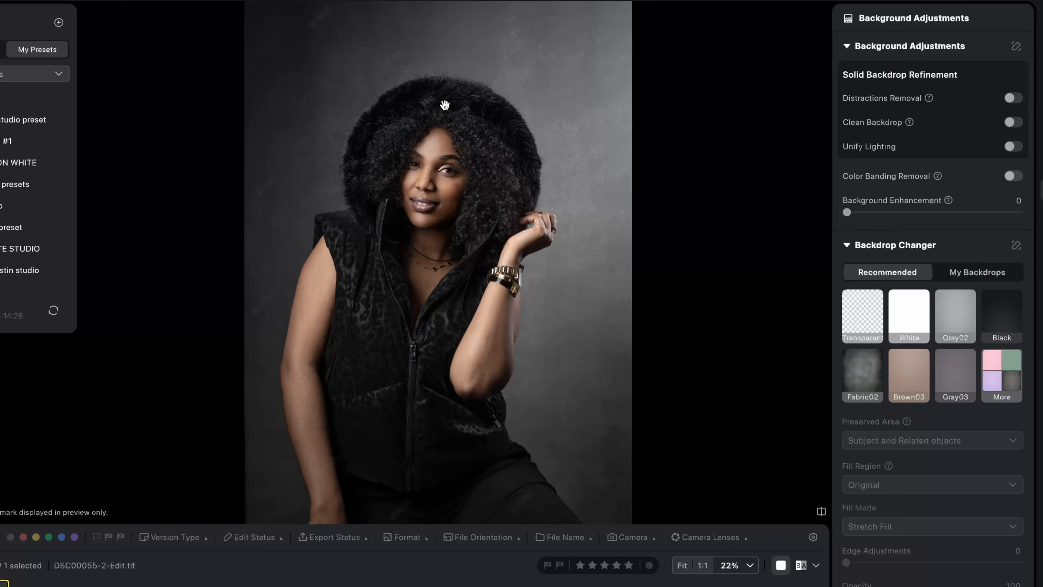
scroll(445, 105, up, 2)
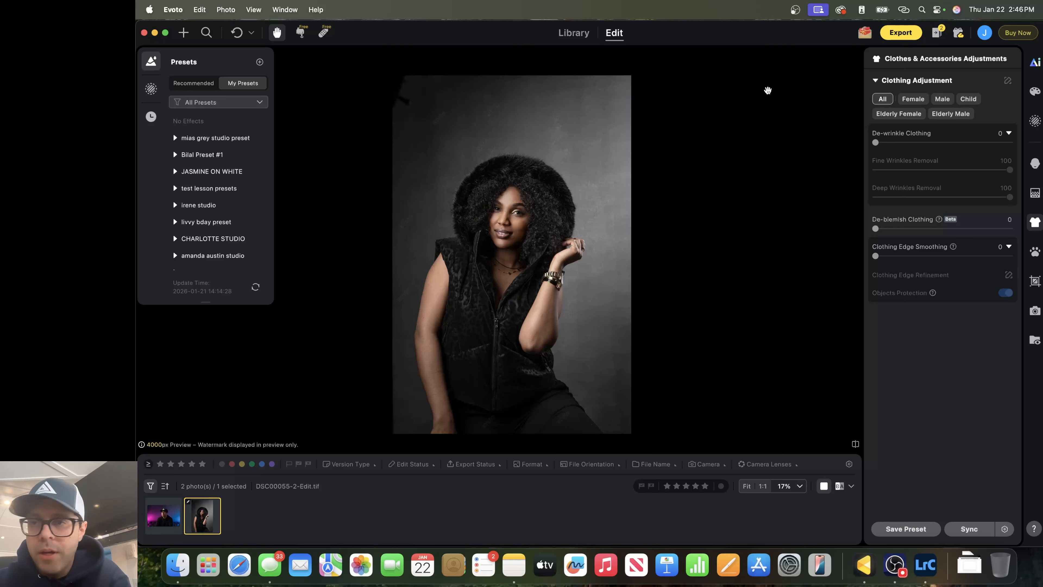
Step: Crop the portrait at its fixed ratio to cut off the dark object in the upper-left corner, and recentre the crop on the woman
click(1034, 282)
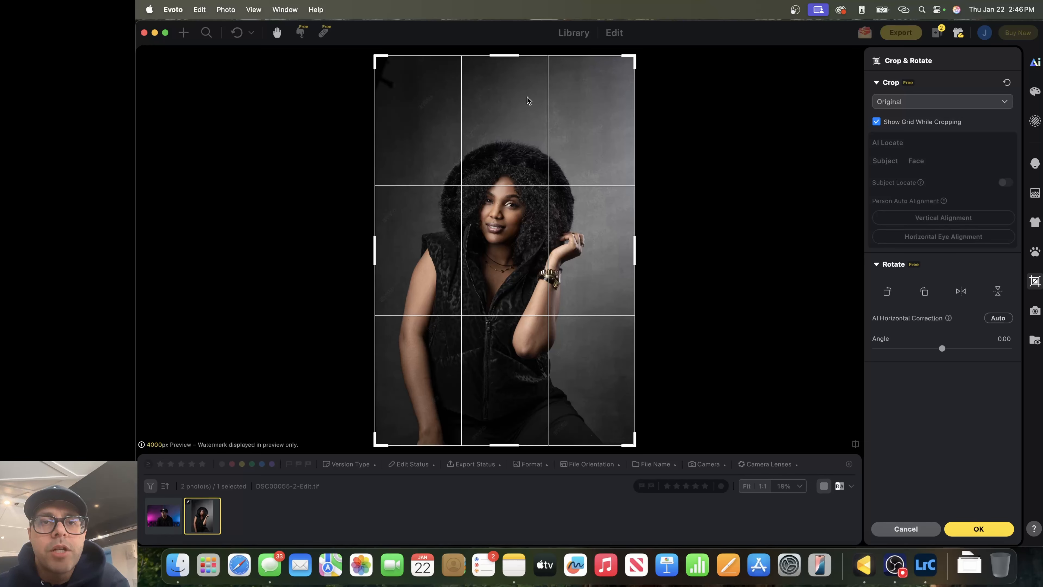
drag(375, 57, 396, 71)
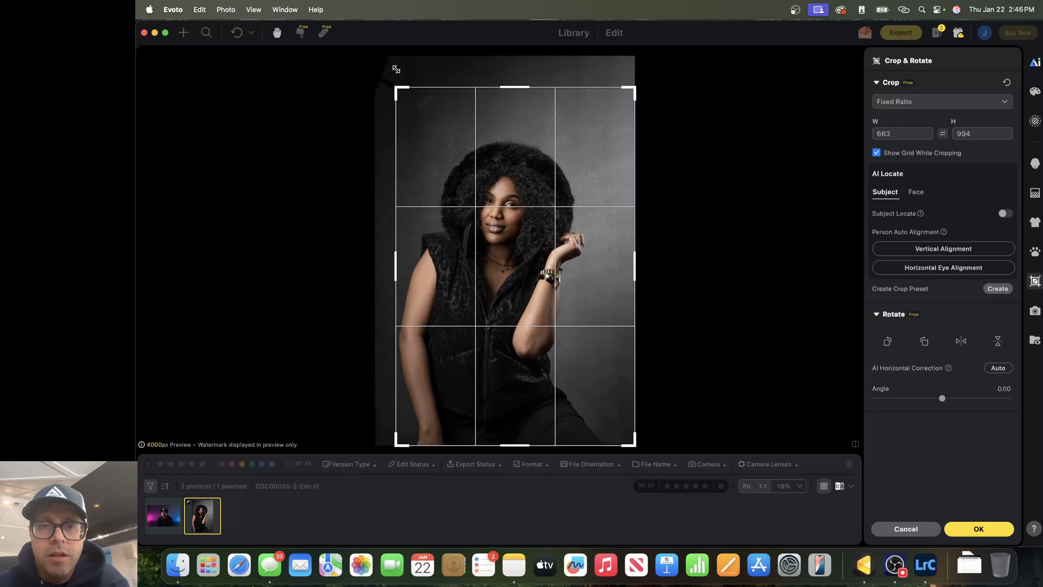
drag(516, 193, 505, 195)
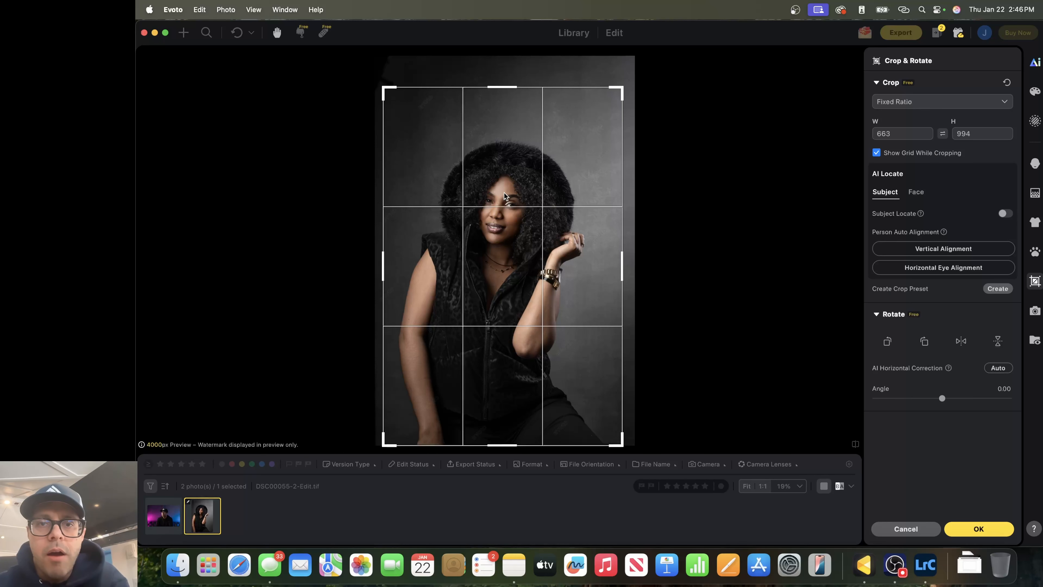
key(Return)
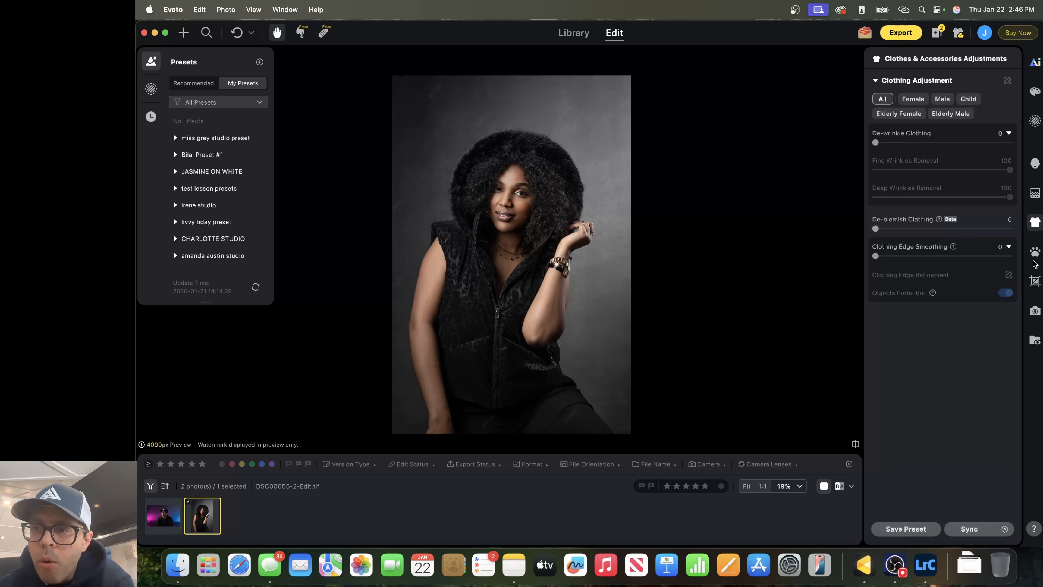
Step: Try a tighter crop that cuts the portrait off above her wrist and apply it
click(1034, 282)
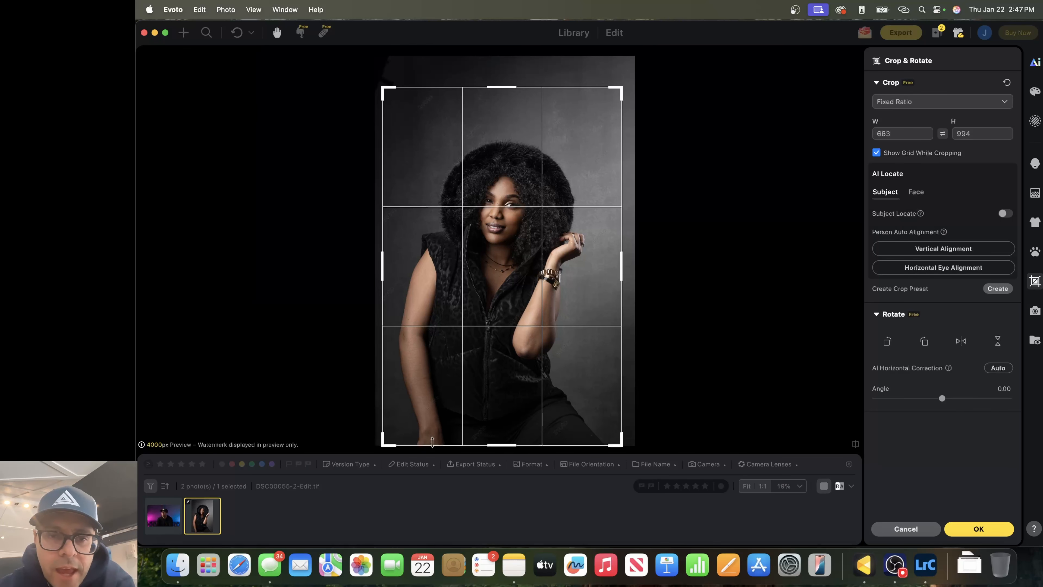
drag(621, 445, 598, 424)
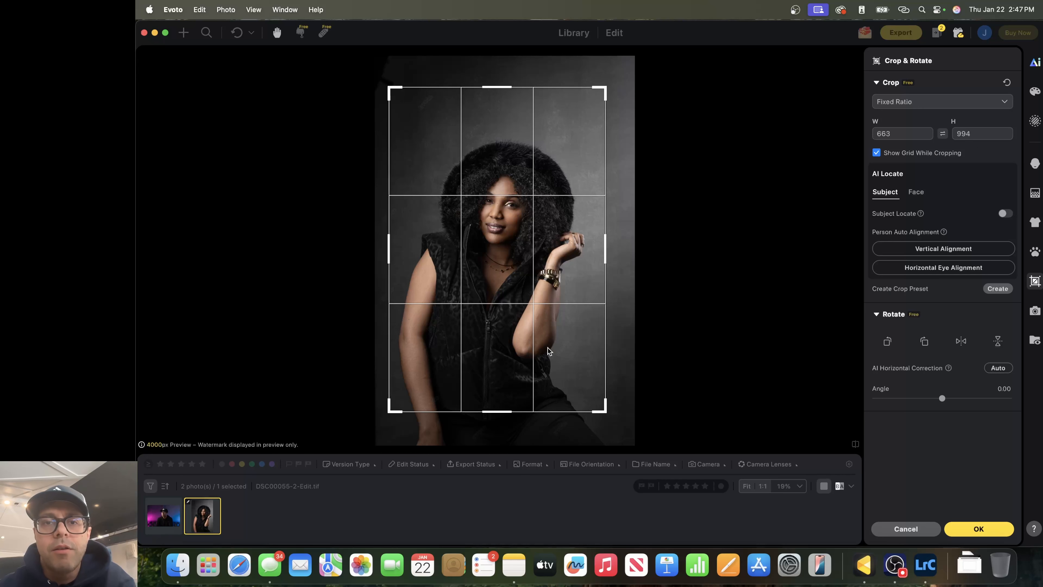
key(Return)
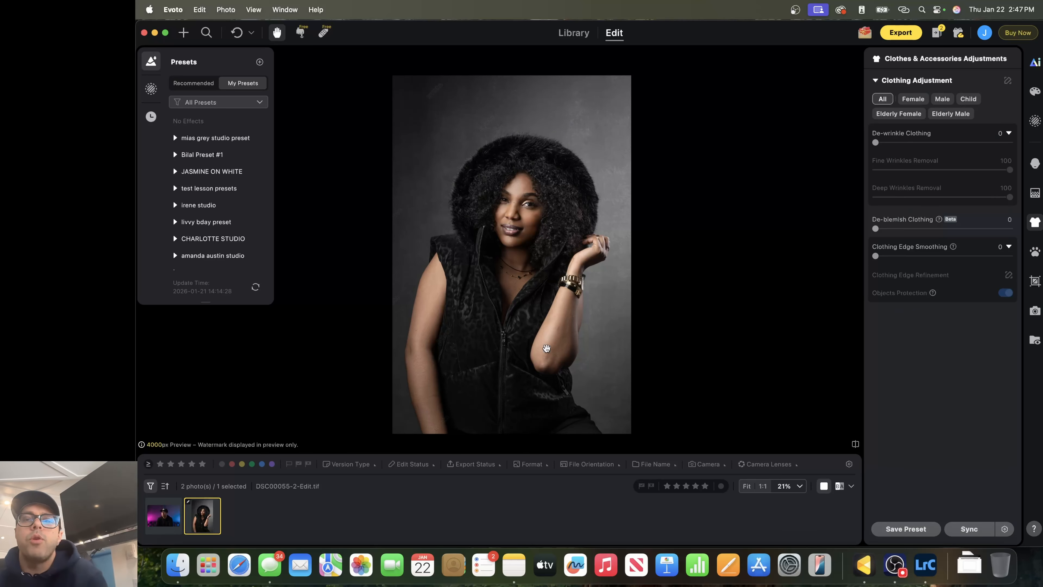
Step: Enlarge the crop to about 4826 × 7235 px, shift it slightly left to centre the woman, and apply it
click(1035, 281)
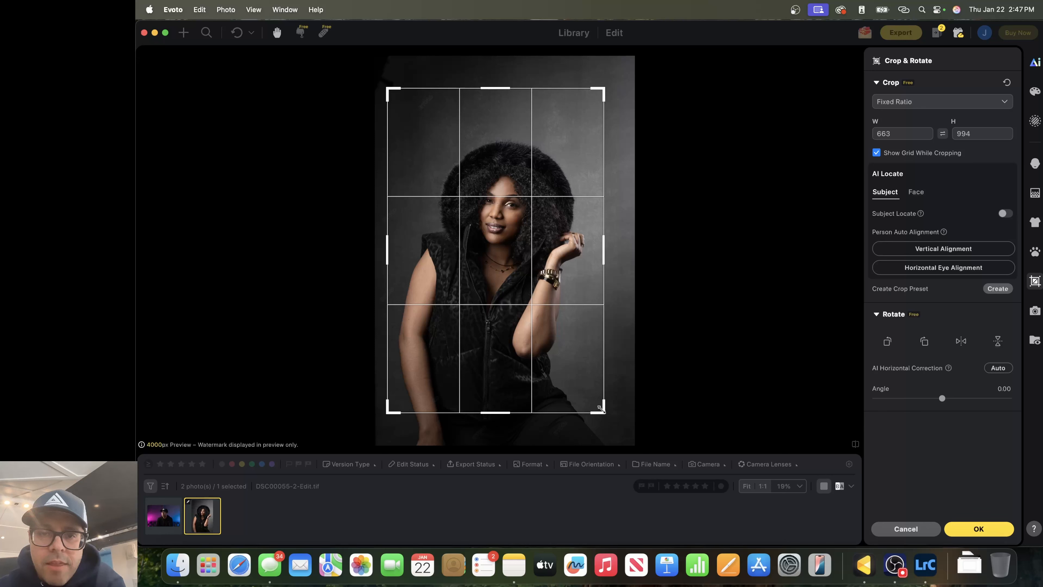
drag(601, 408, 629, 443)
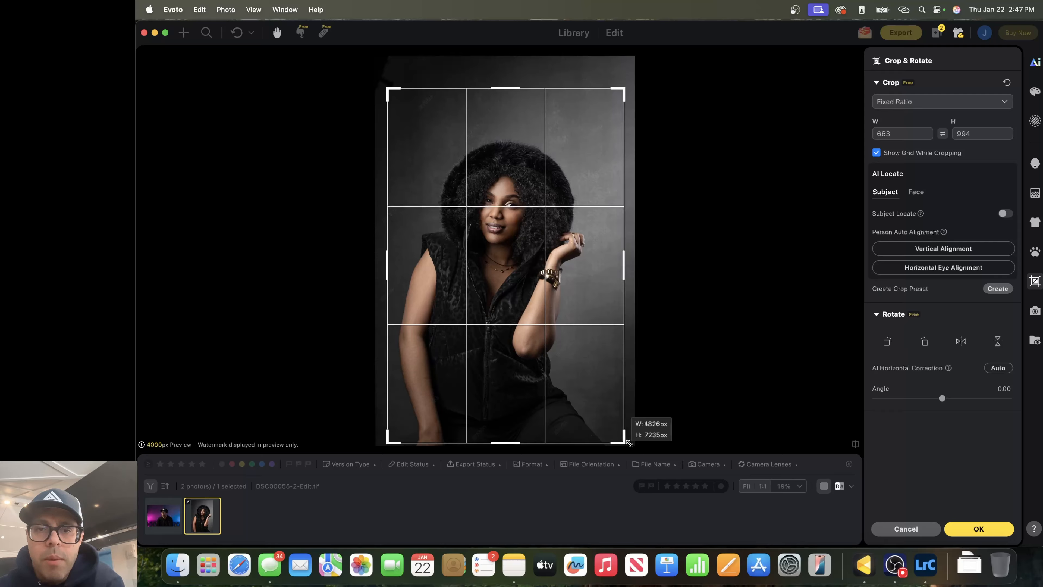
drag(569, 383, 561, 382)
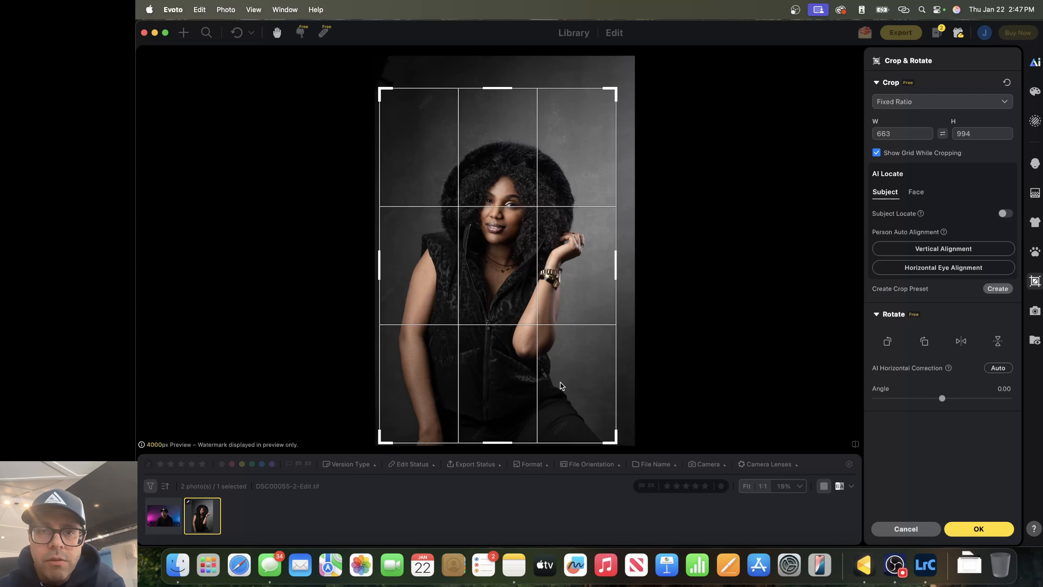
key(Return)
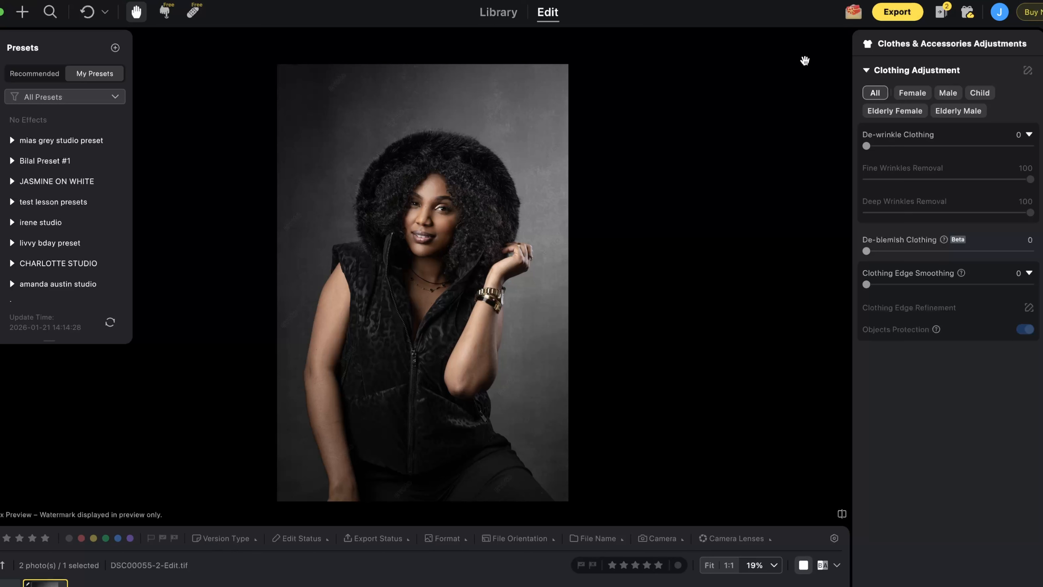
Step: Open the export options for the selected portrait
click(909, 12)
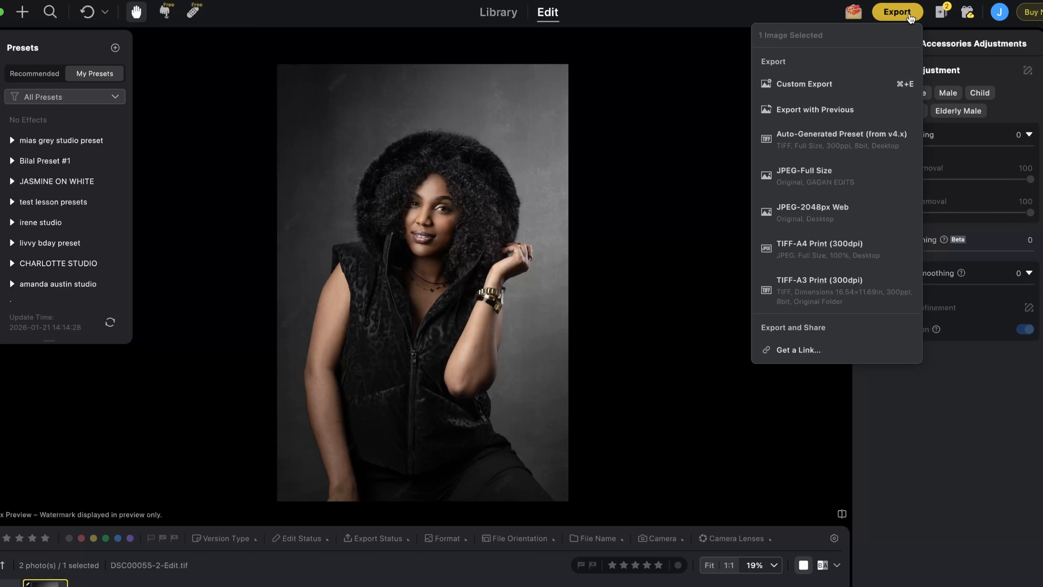